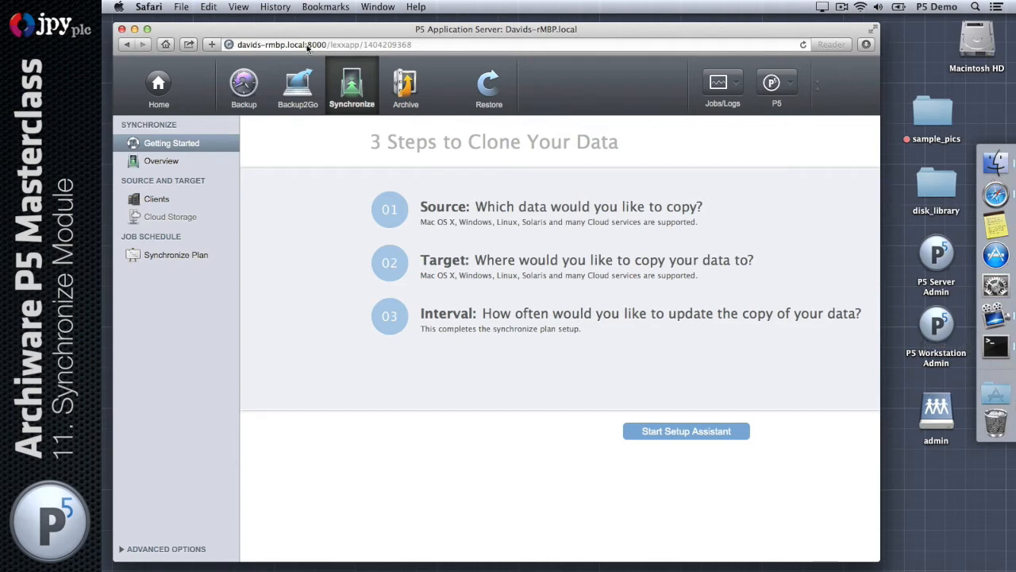
Step: Display the list of clients available to the Synchronize module
drag(282, 32, 278, 30)
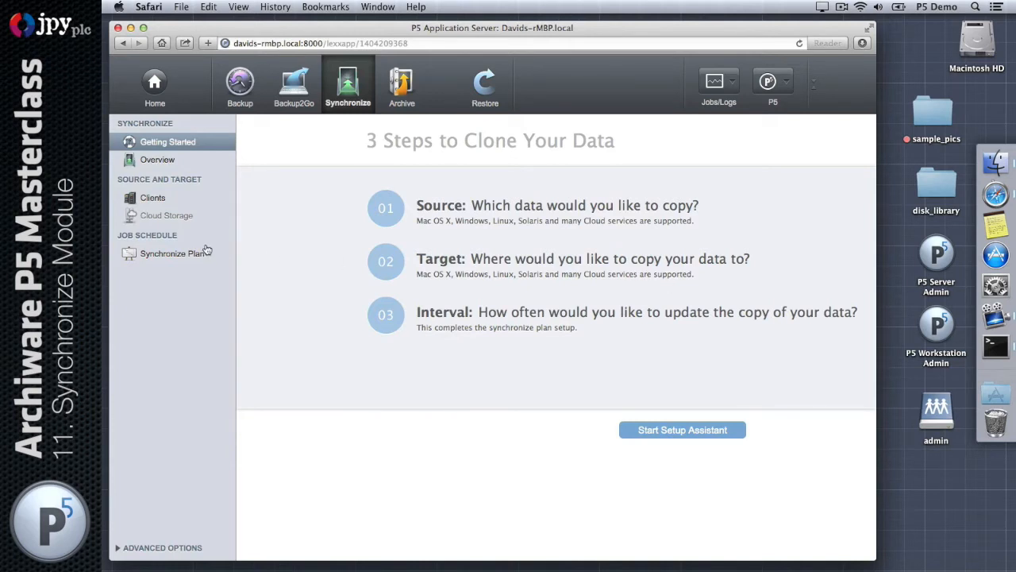
click(153, 200)
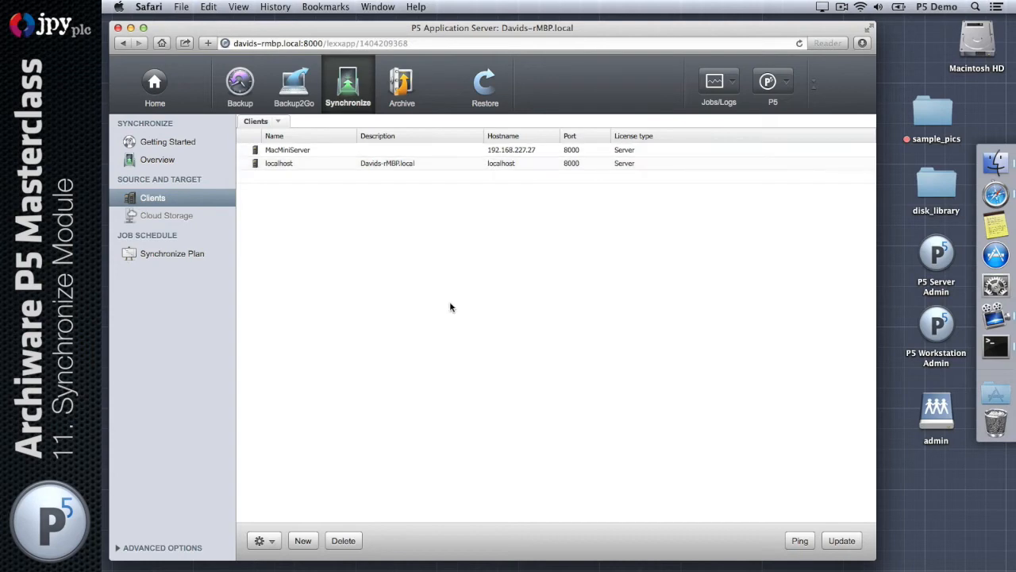
Step: Examine the contents of the sample_pics folder on the desktop, and close its window
drag(948, 116, 948, 112)
double_click(942, 107)
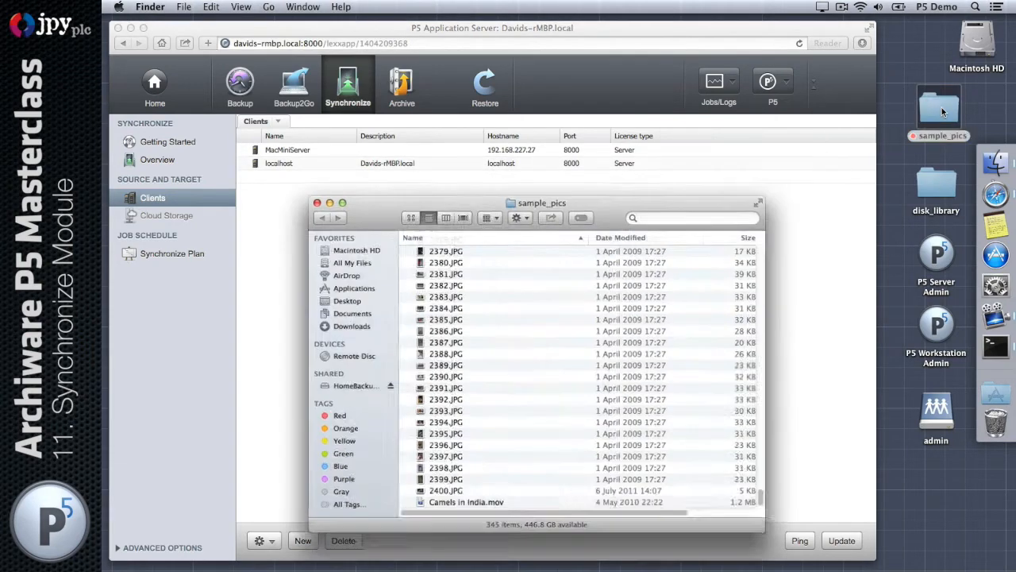
scroll(551, 327, up, 15)
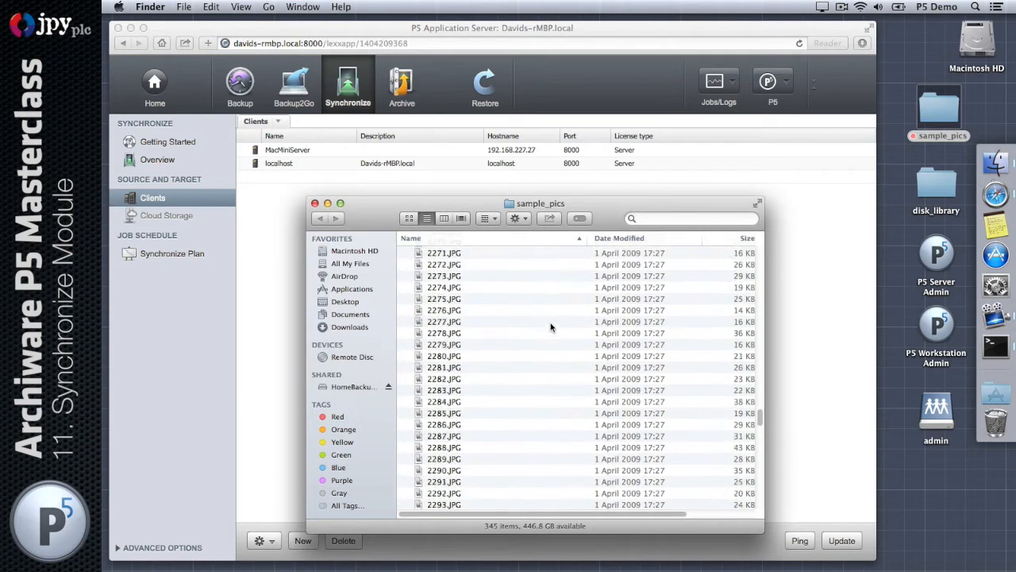
scroll(551, 327, down, 15)
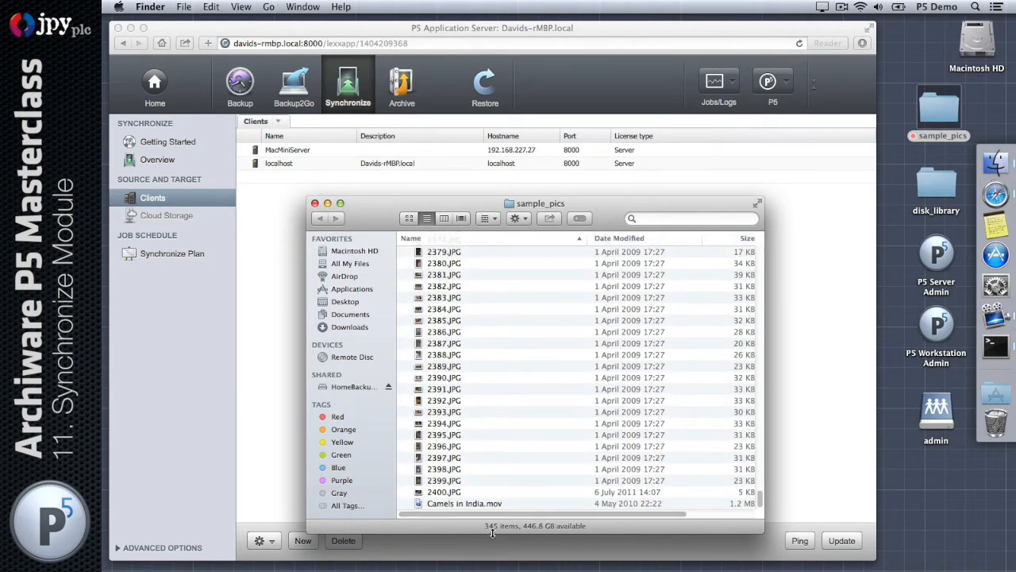
click(314, 204)
click(338, 222)
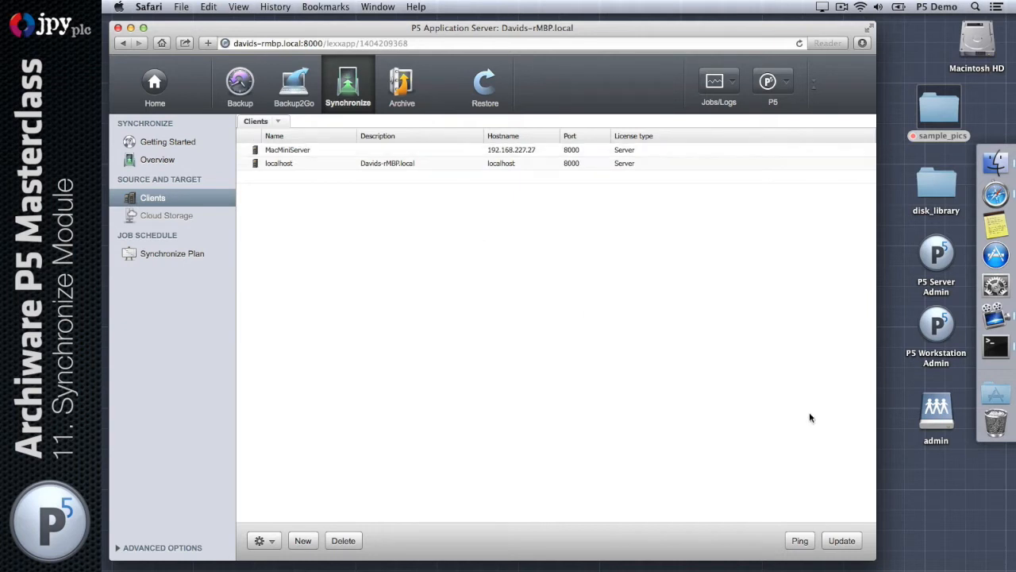
Step: Inspect the Synchronise_Destination folder on the admin network share, and close its window
double_click(944, 413)
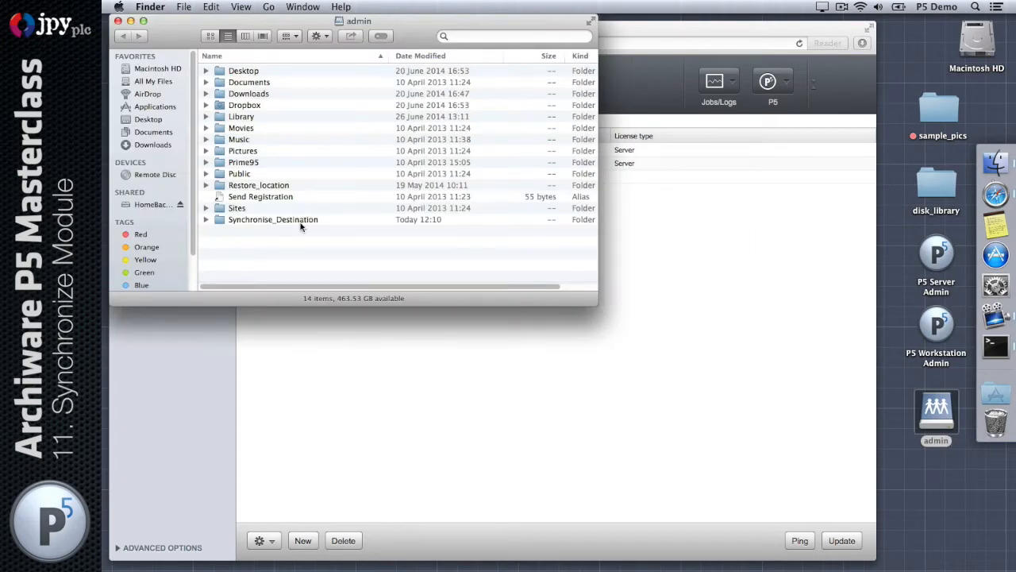
drag(269, 24, 447, 186)
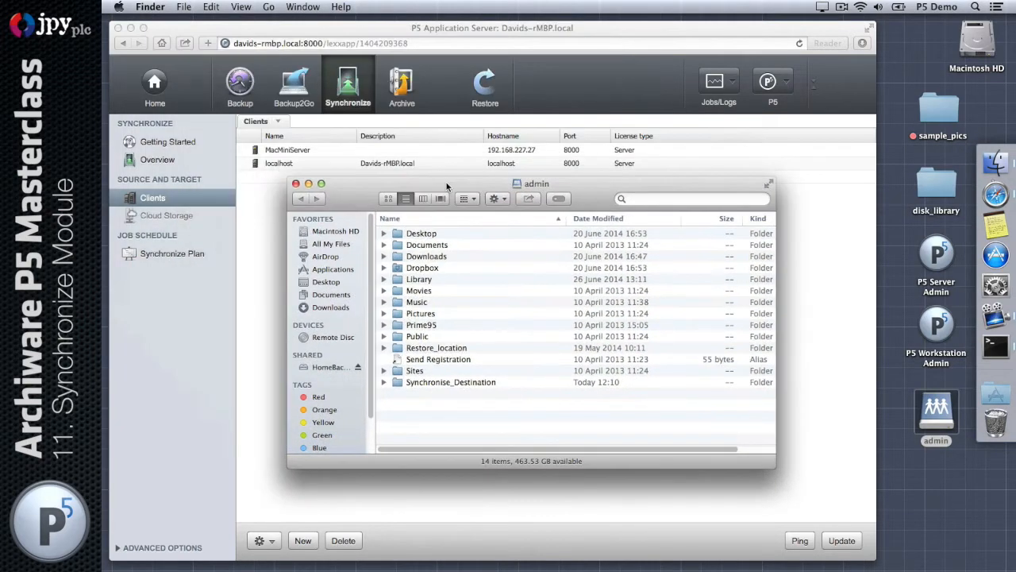
click(467, 383)
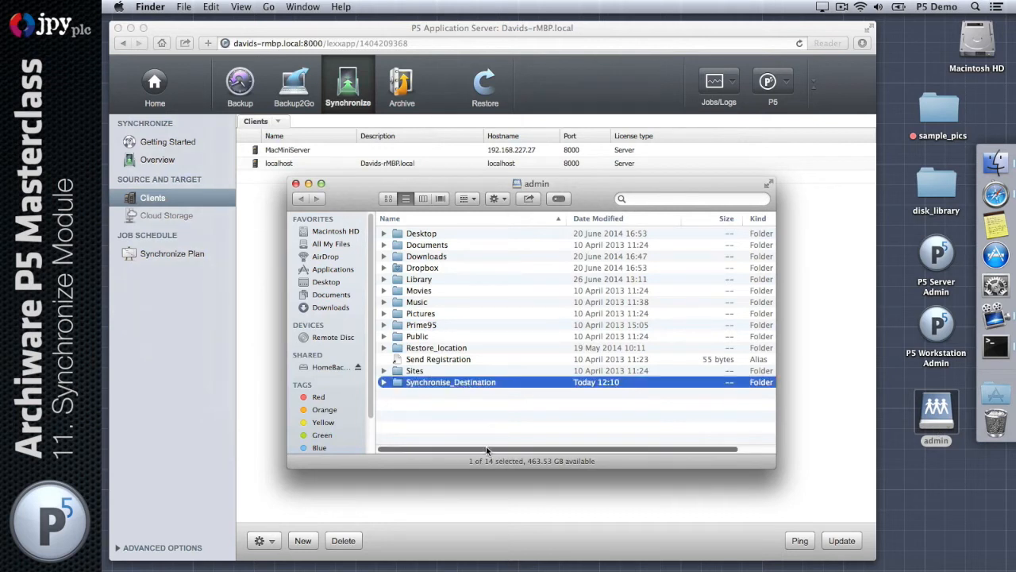
double_click(433, 387)
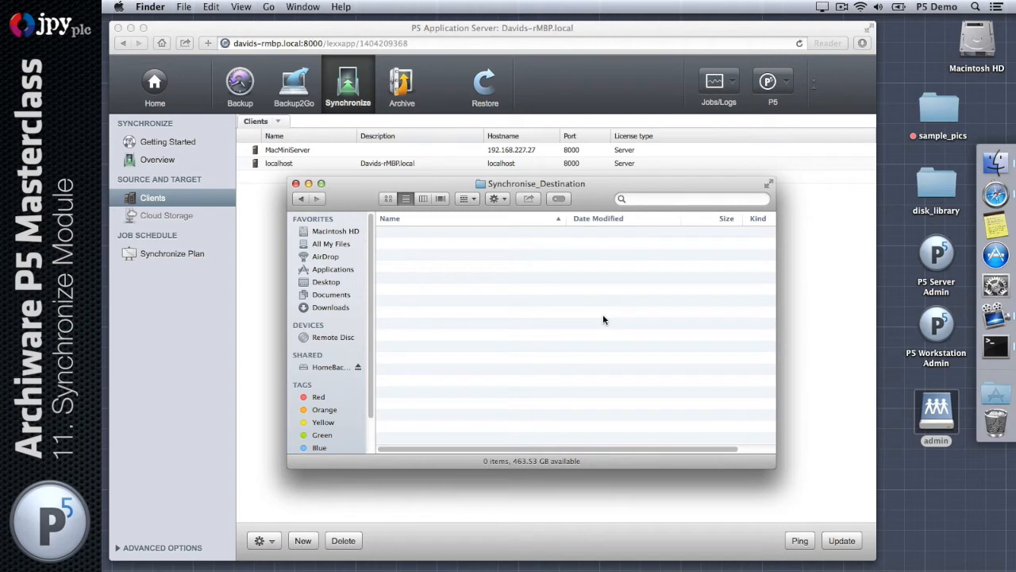
click(296, 184)
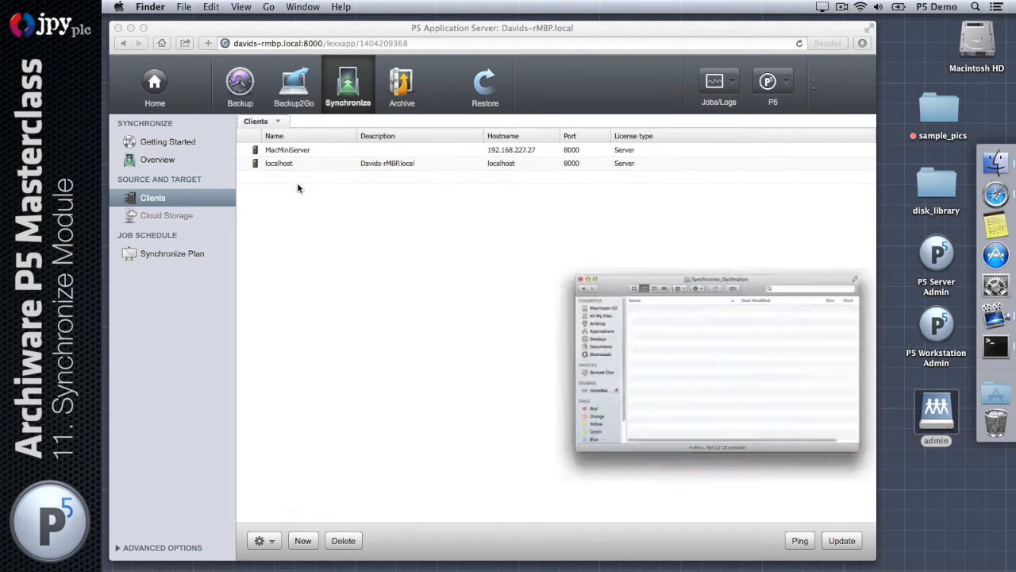
Step: Create a new synchronize plan with the description Training_Sync and apply it
click(195, 255)
click(172, 254)
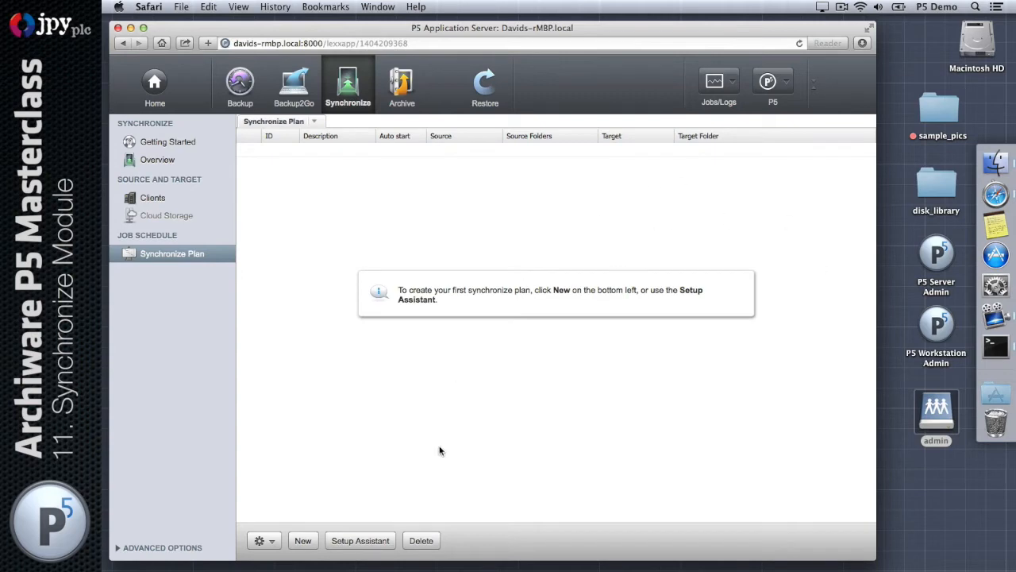
click(301, 545)
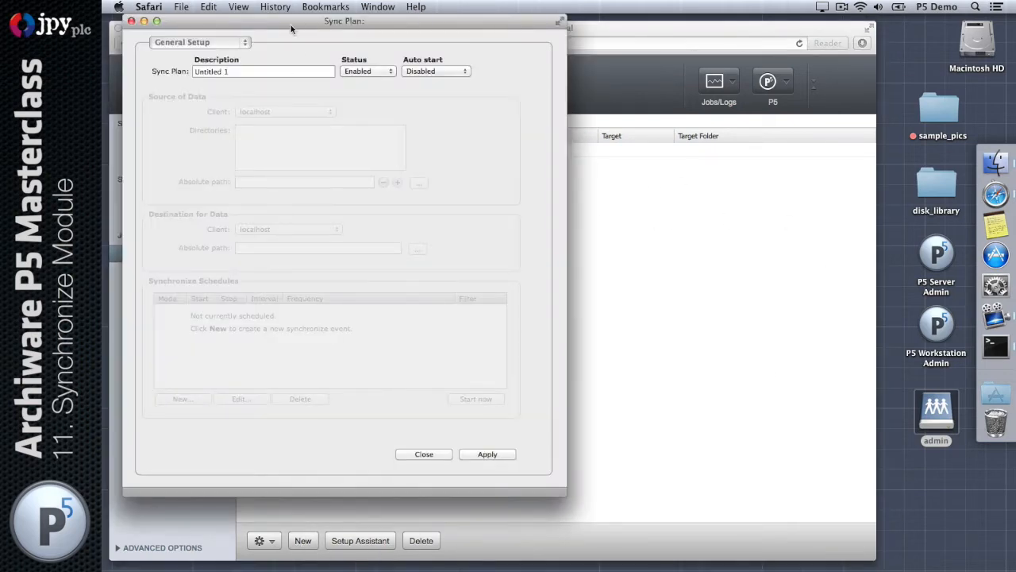
drag(292, 23, 549, 53)
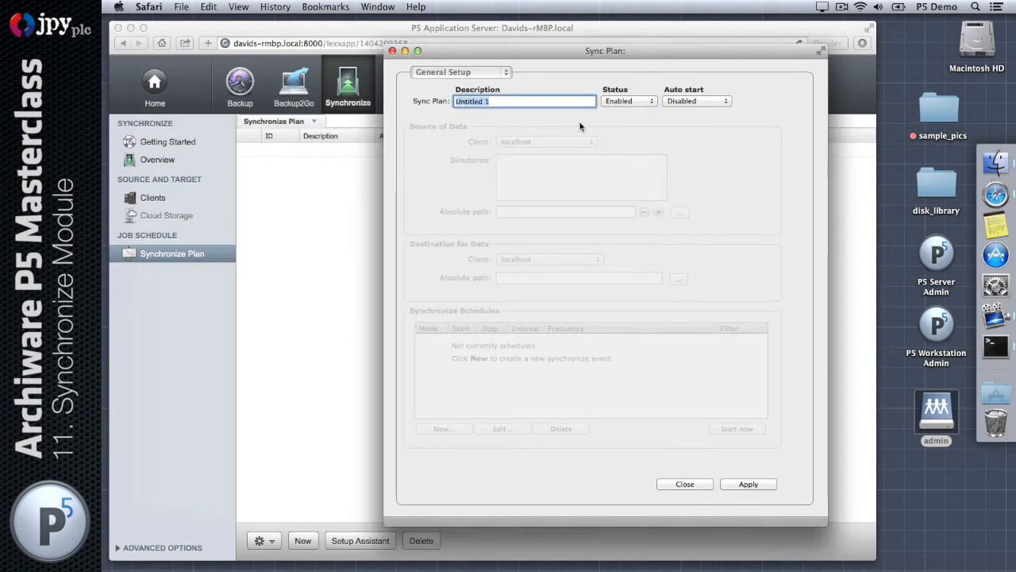
text(D)
text(raioing)
key(BackSpace)
key(BackSpace)
key(BackSpace)
text(ing_Sync)
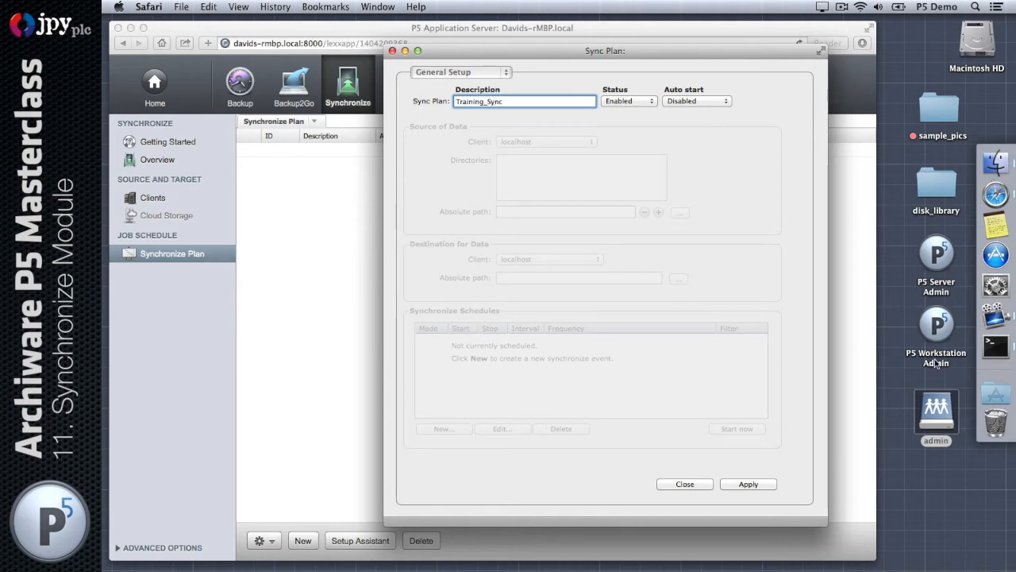
click(747, 486)
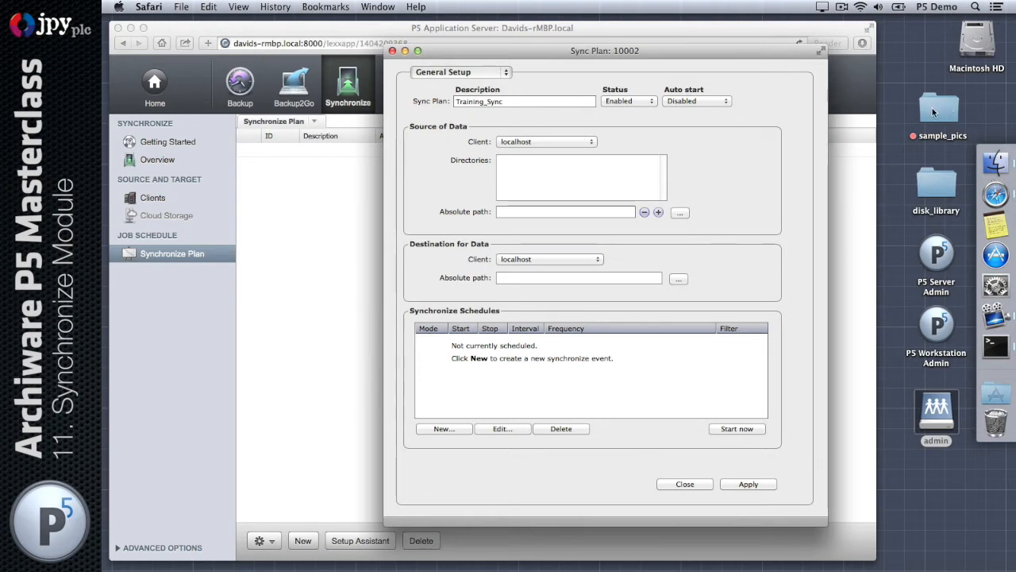
Step: Set the plan's source to the localhost client and the directory /Users/p5demo/Desktop/sample_pics
click(536, 141)
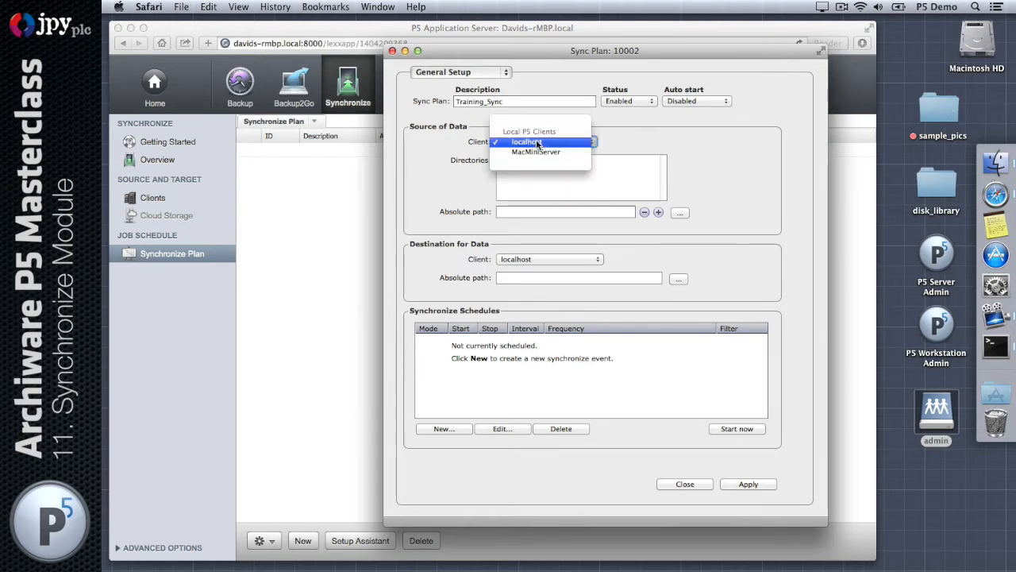
click(538, 142)
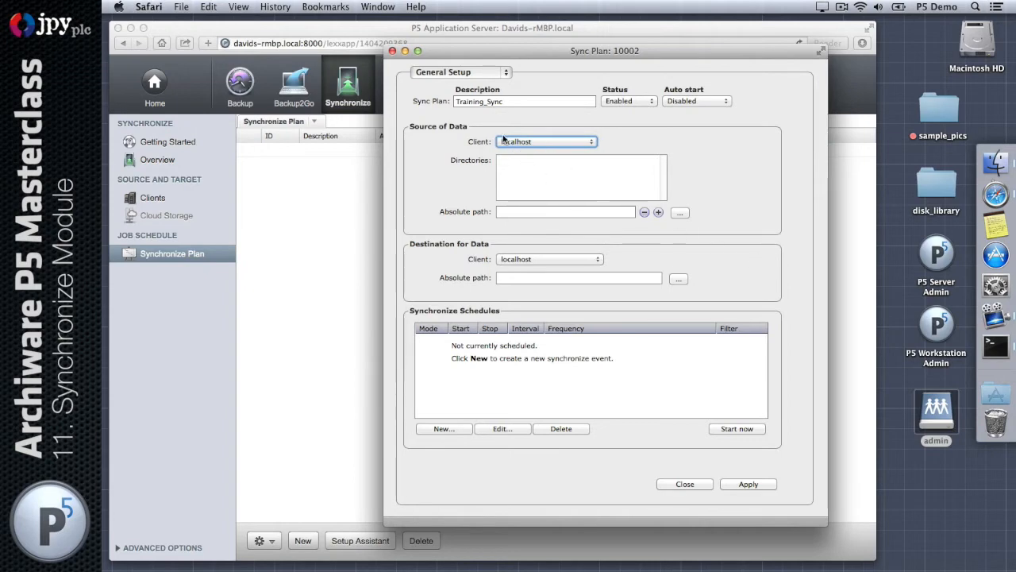
click(678, 212)
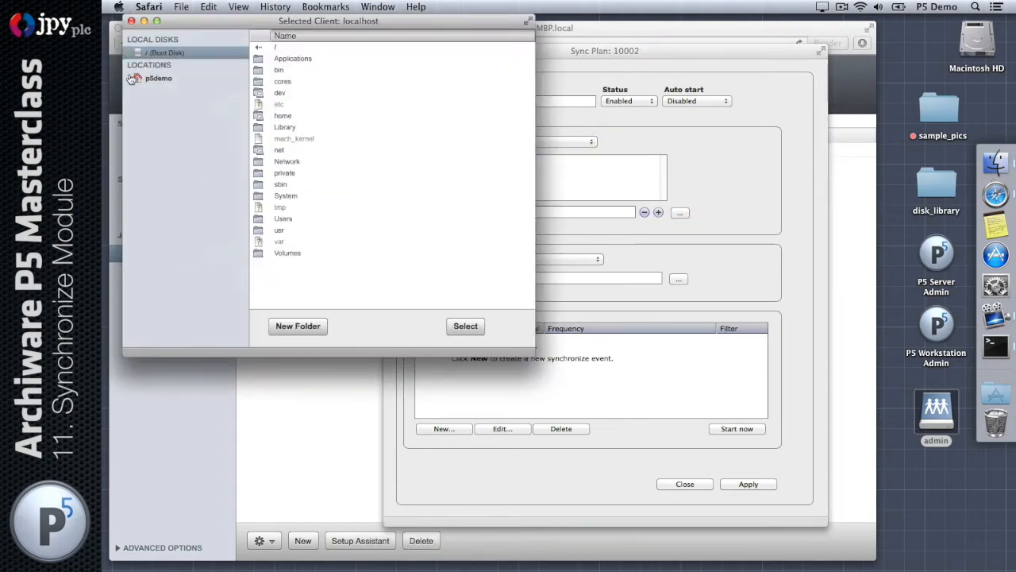
click(148, 80)
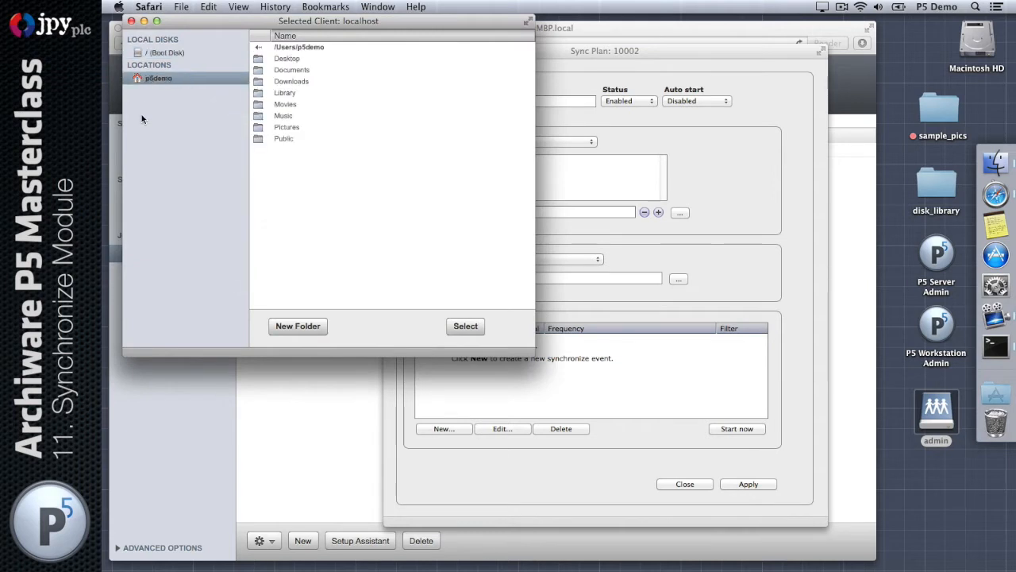
double_click(288, 59)
click(297, 94)
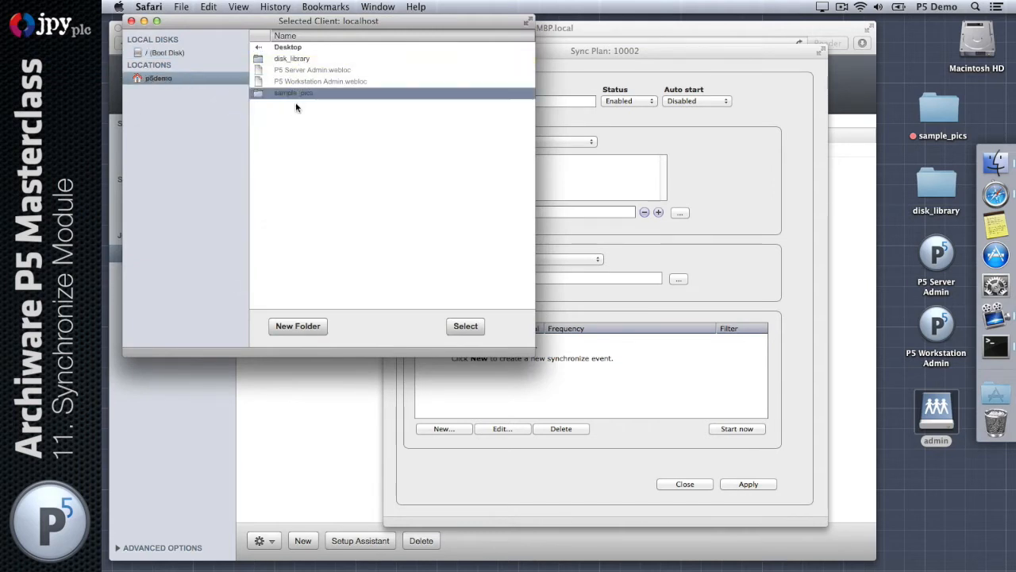
click(466, 326)
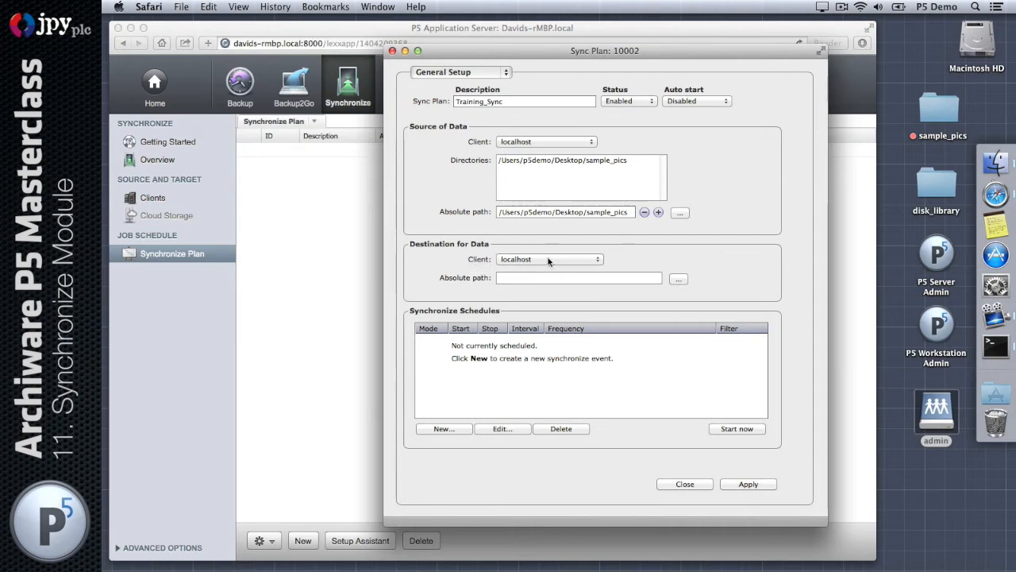
right_click(919, 493)
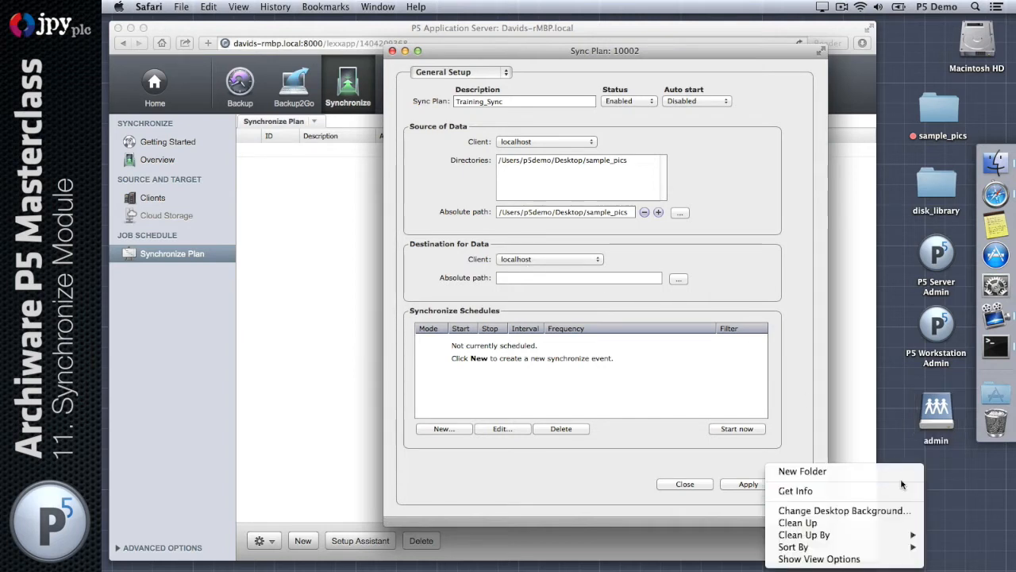
click(885, 473)
drag(914, 491, 996, 421)
click(939, 105)
click(953, 498)
click(680, 315)
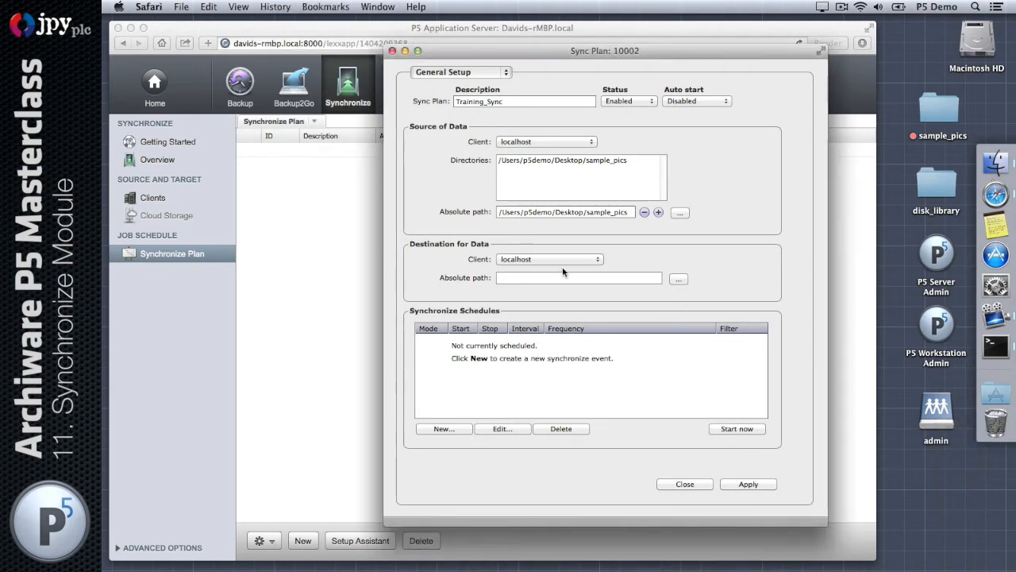
Step: Set the plan's destination to the MacMiniServer client and the path /Users/admin/Synchronise_Destination
click(559, 259)
click(576, 320)
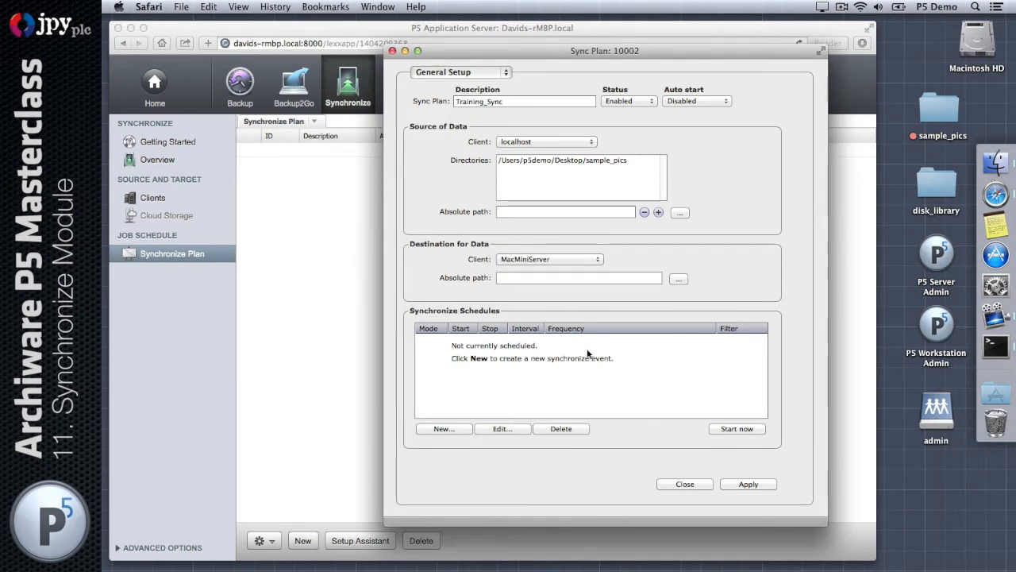
click(678, 279)
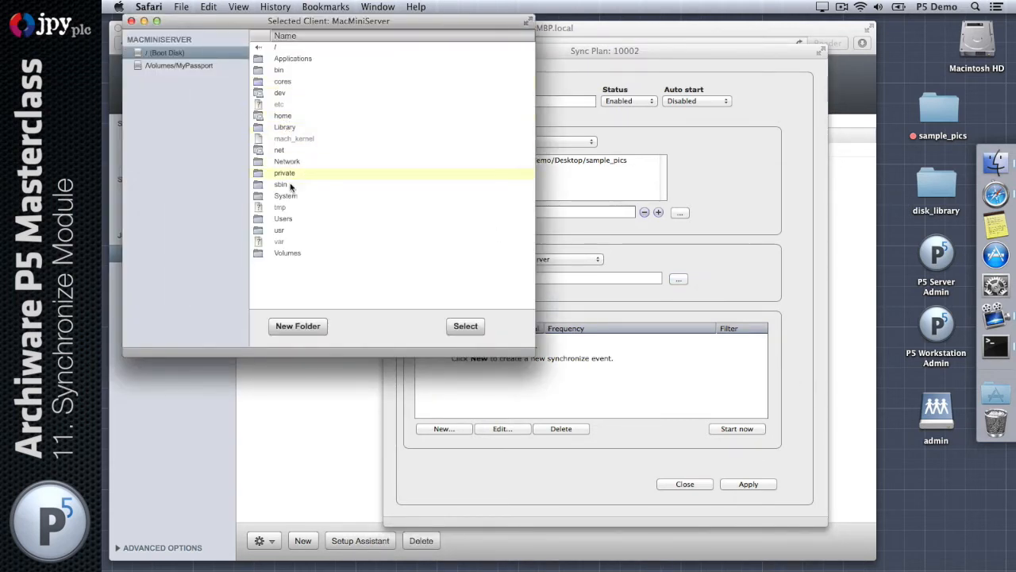
click(283, 218)
double_click(283, 218)
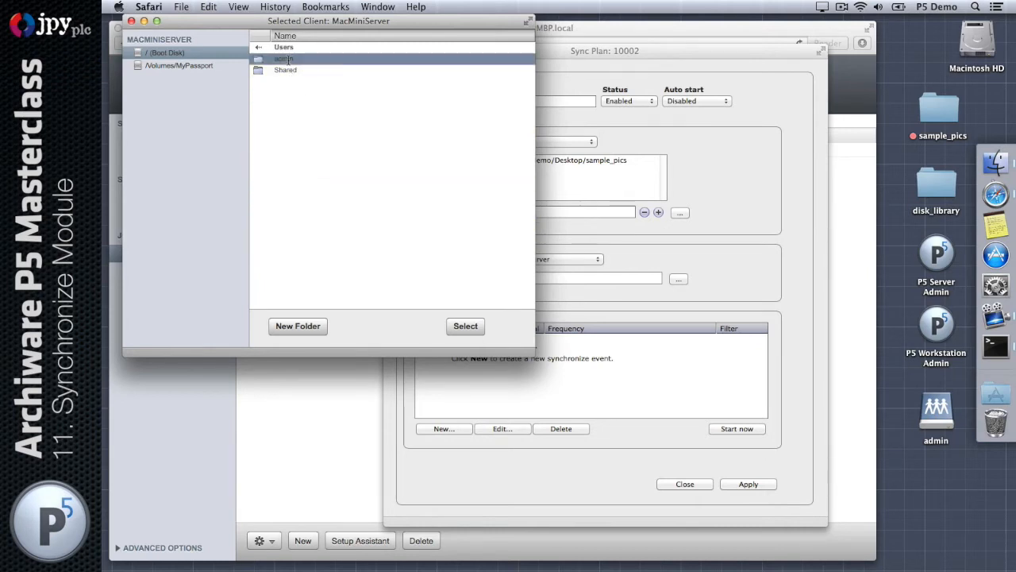
double_click(288, 58)
click(303, 208)
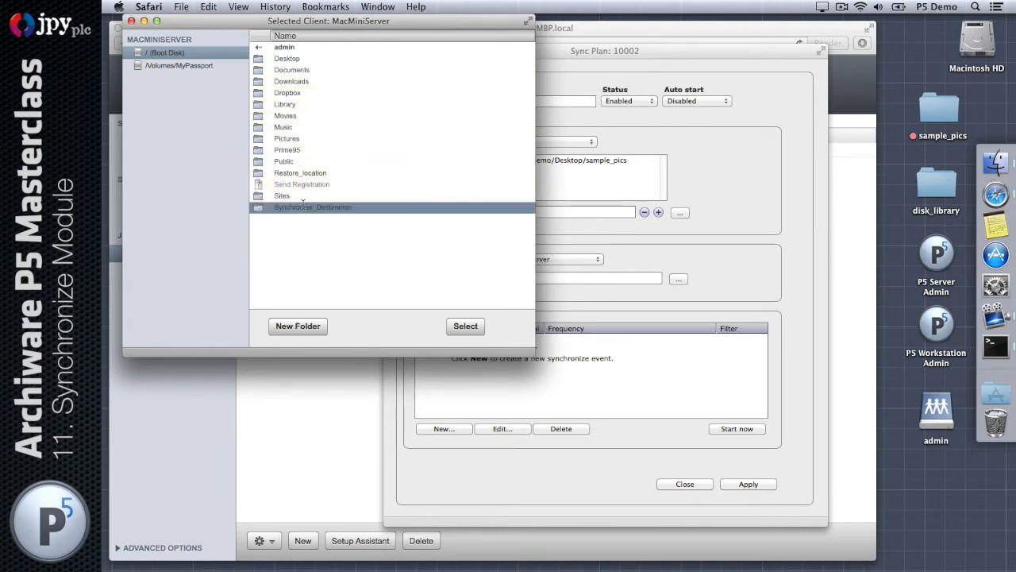
click(466, 326)
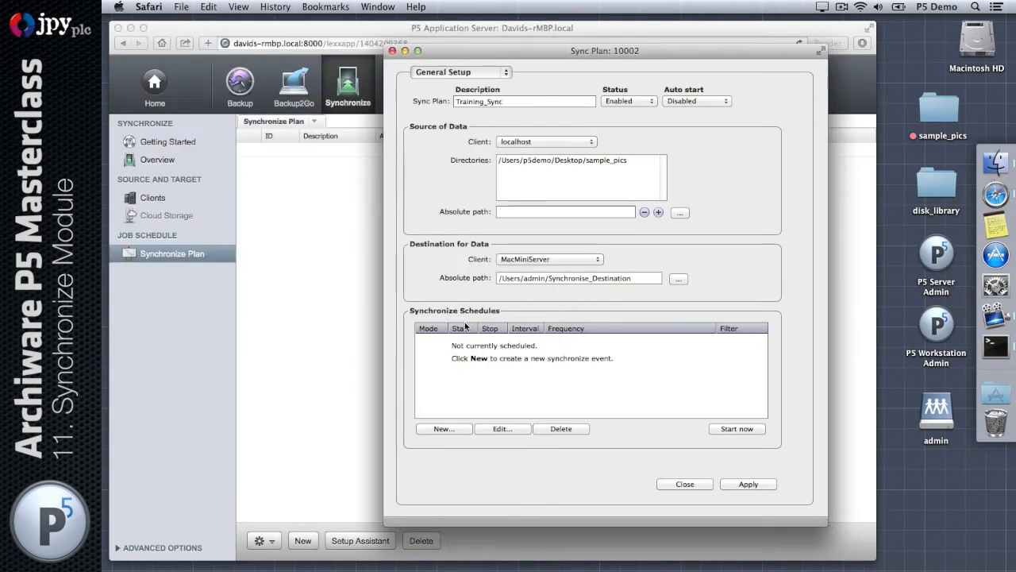
Step: Check the contents of Synchronise_Destination on the admin share, and return to the sync plan
double_click(936, 409)
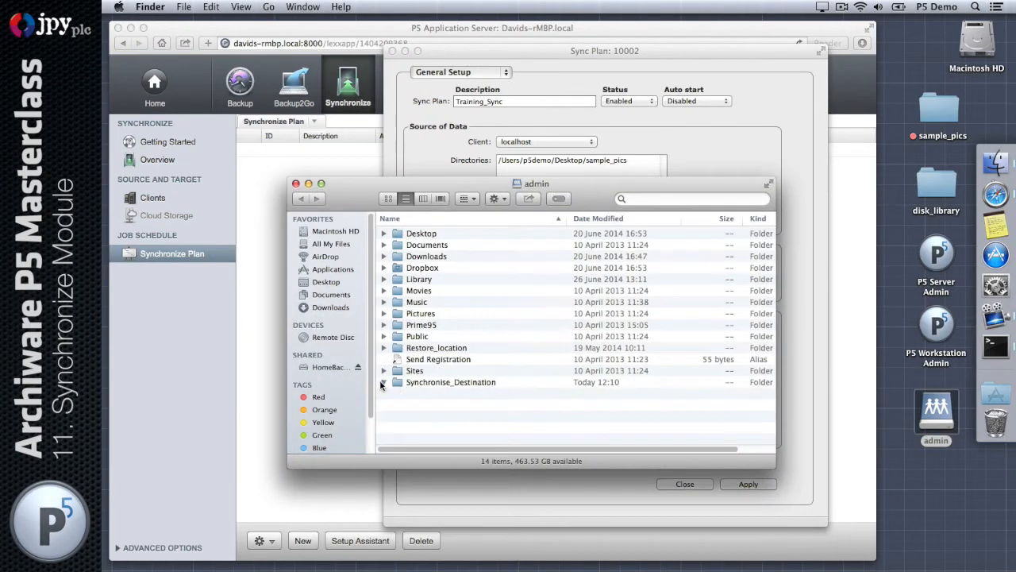
double_click(419, 385)
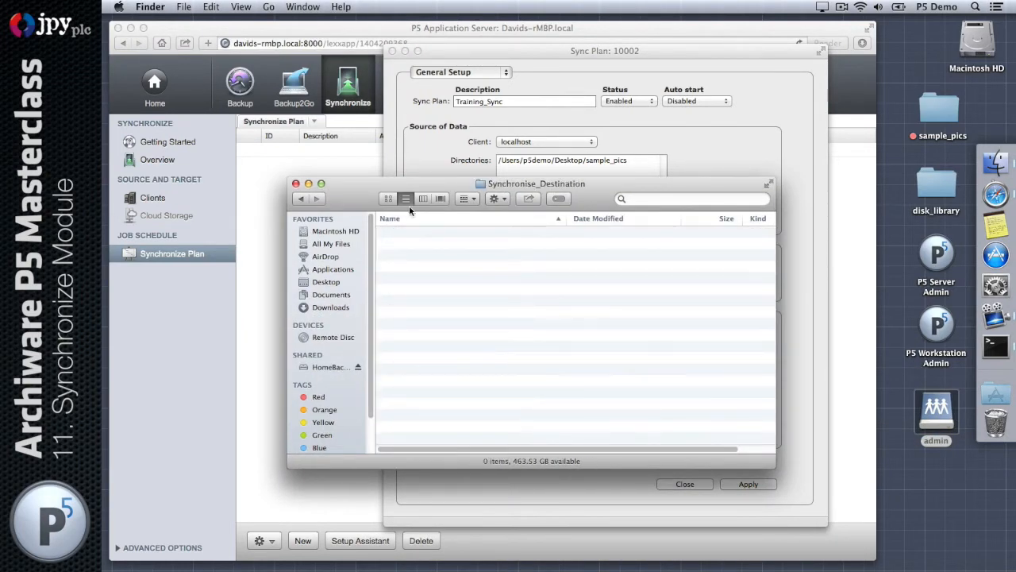
click(433, 158)
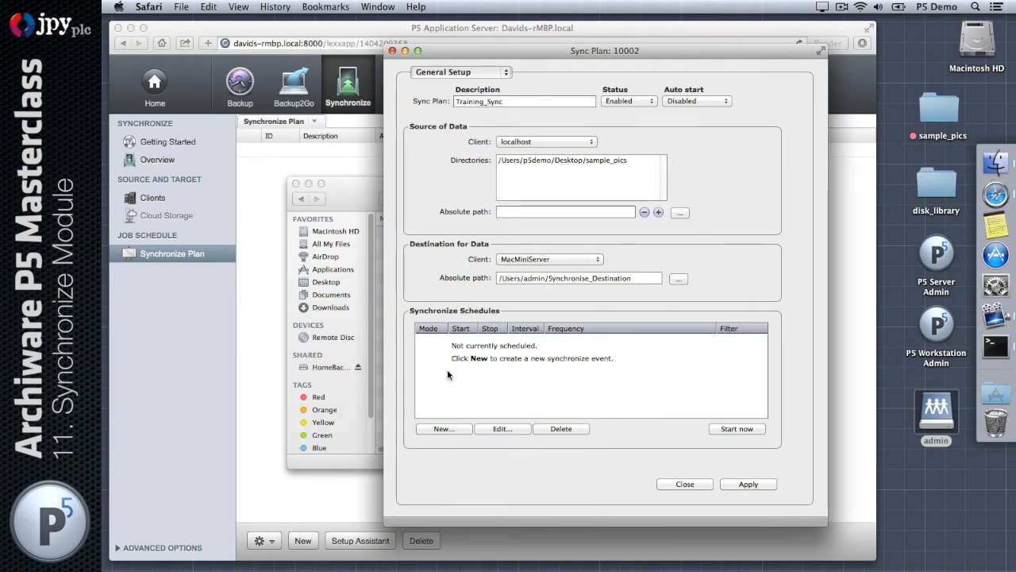
Step: Start a new synchronize schedule for Training_Sync and choose the Update mode without keeping previous file versions
click(456, 430)
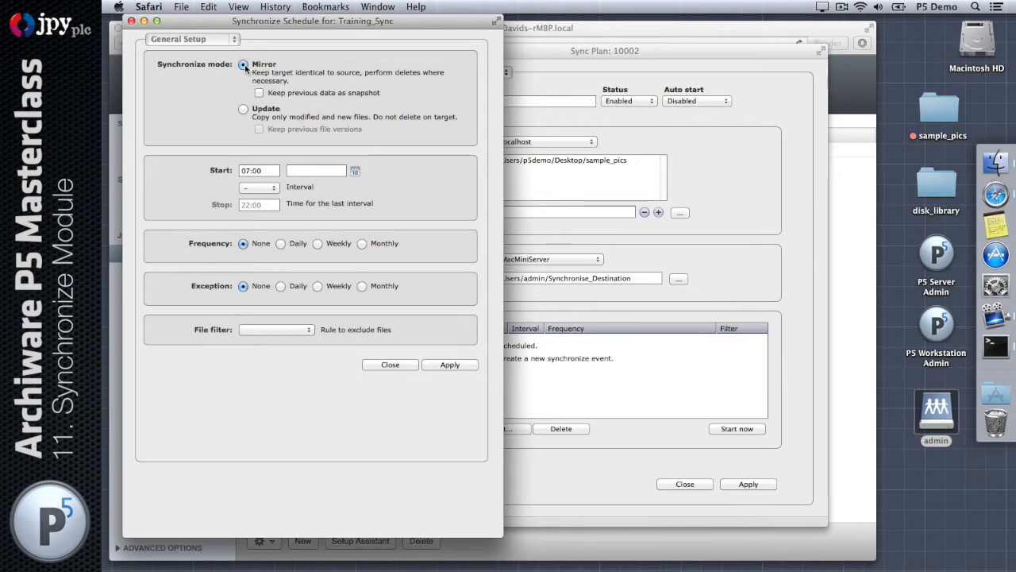
click(244, 110)
click(244, 66)
click(262, 93)
click(257, 92)
click(243, 111)
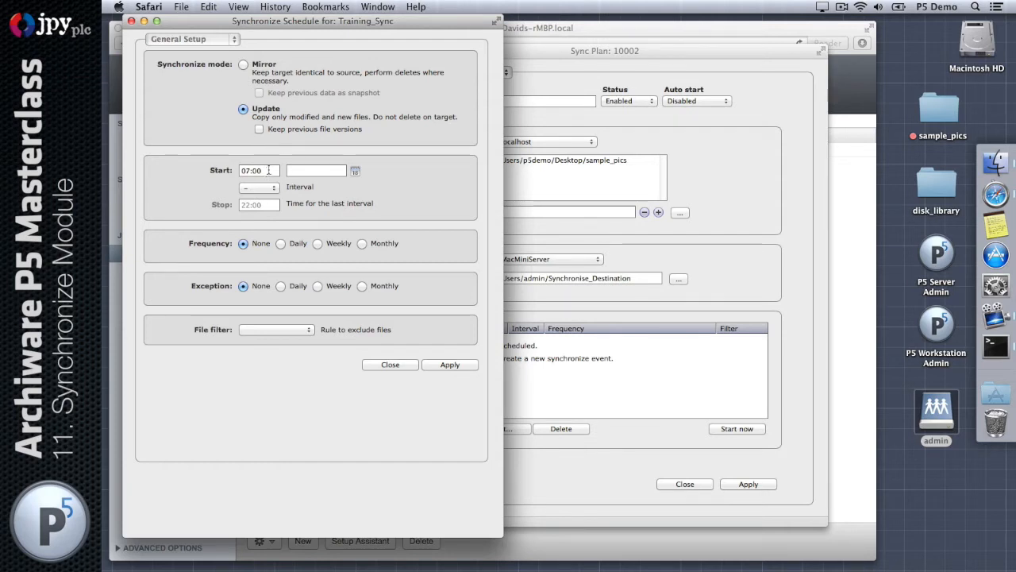
Step: Set the schedule to start at 09:00 and repeat at a 2 hour interval until 19:00
click(262, 170)
click(273, 189)
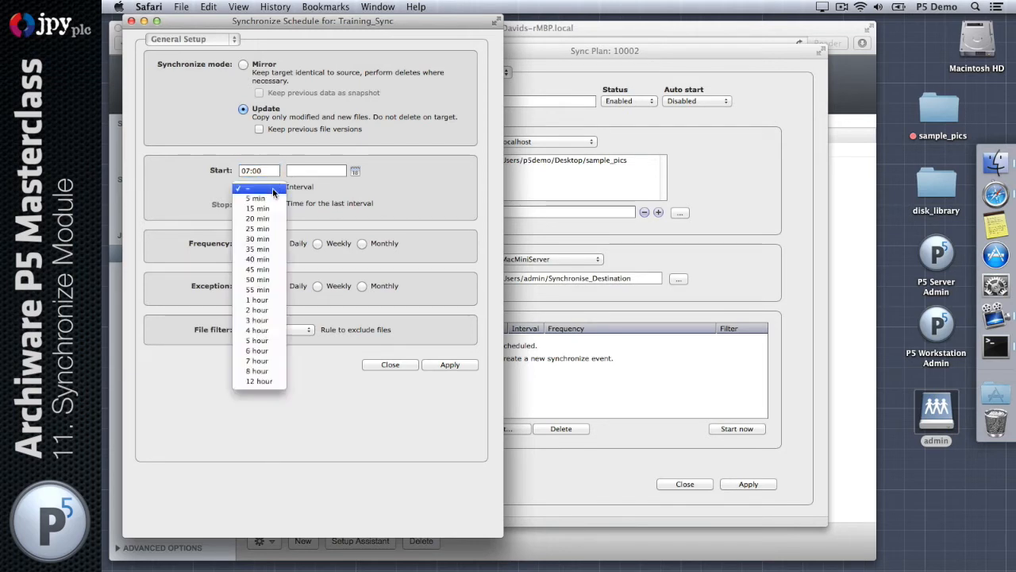
click(268, 310)
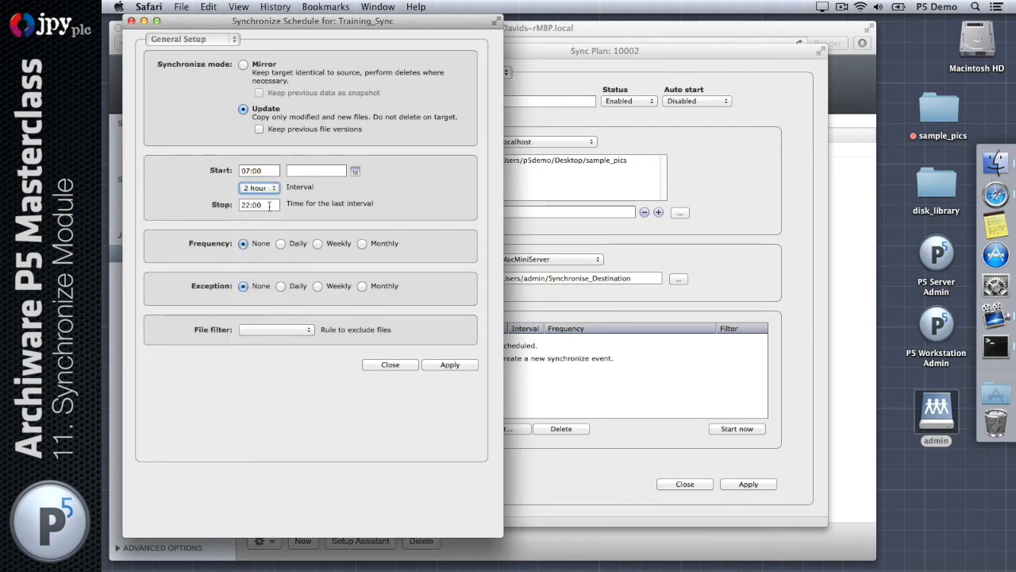
click(269, 206)
drag(267, 171, 230, 169)
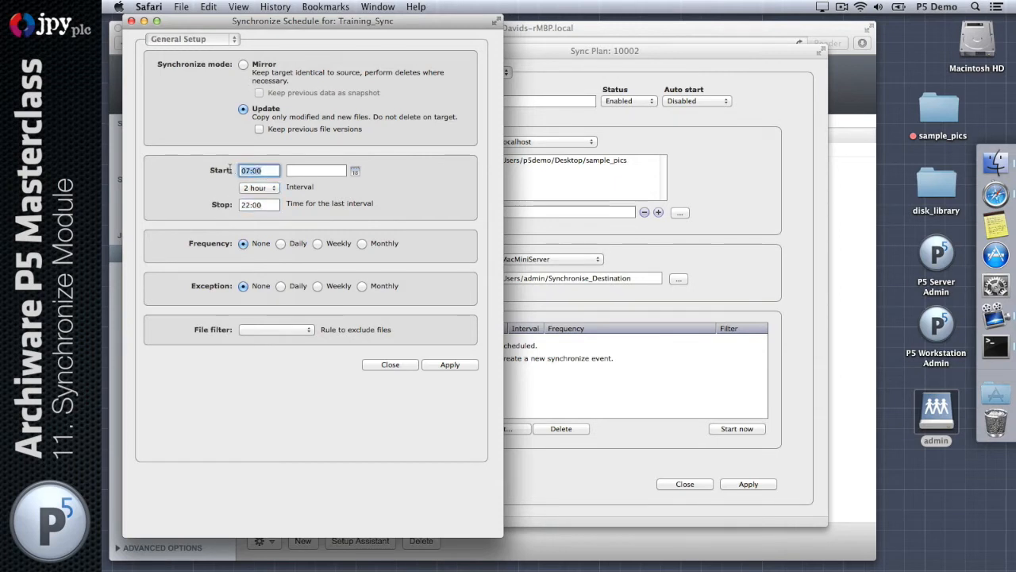
text(09:00)
key(Tab)
key(Tab)
key(Tab)
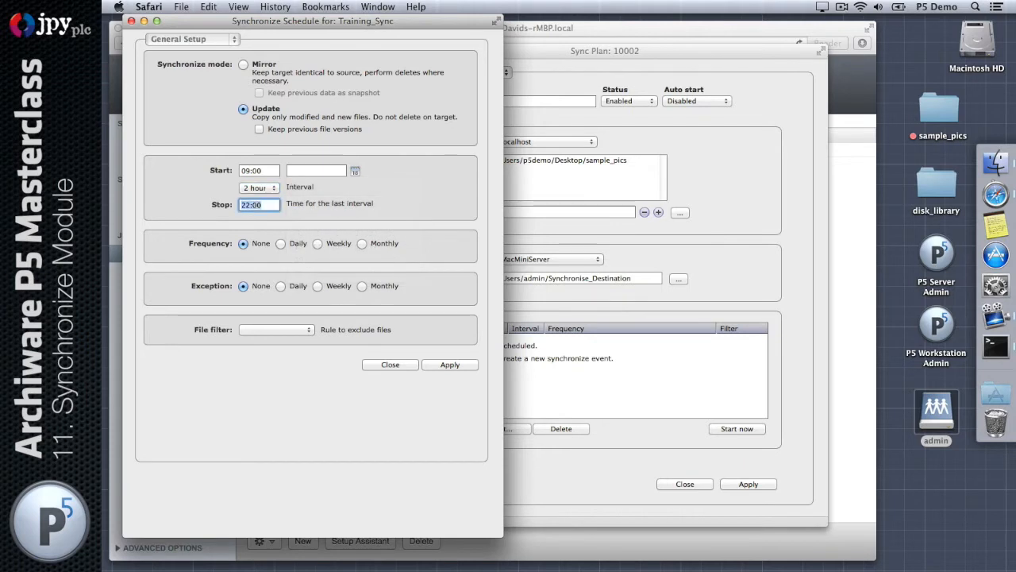
text(19:00)
click(386, 189)
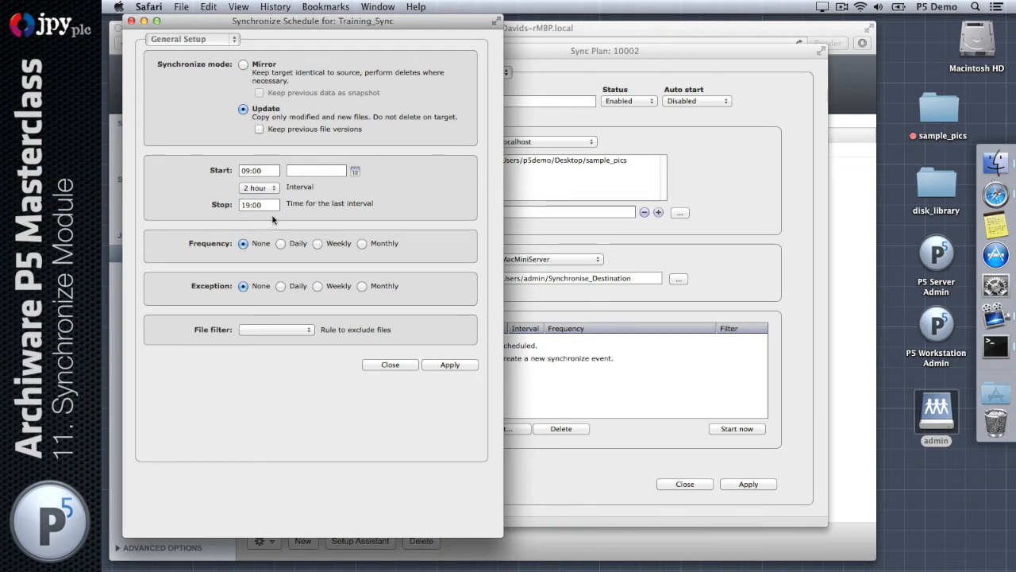
Step: Set the schedule's frequency to weekly, running every week on Monday, Tuesday, Wednesday, Thursday and Friday
click(317, 244)
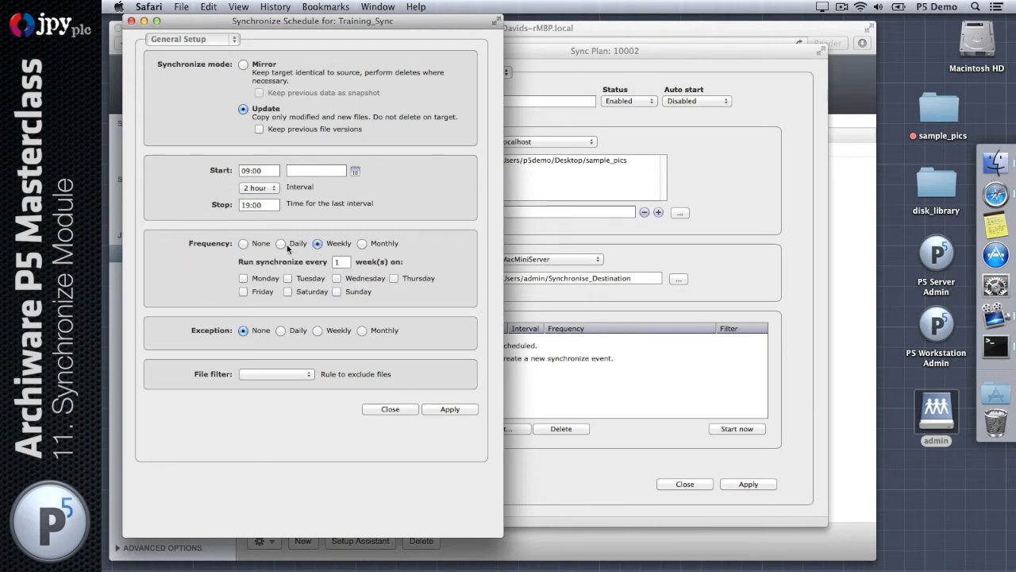
click(281, 244)
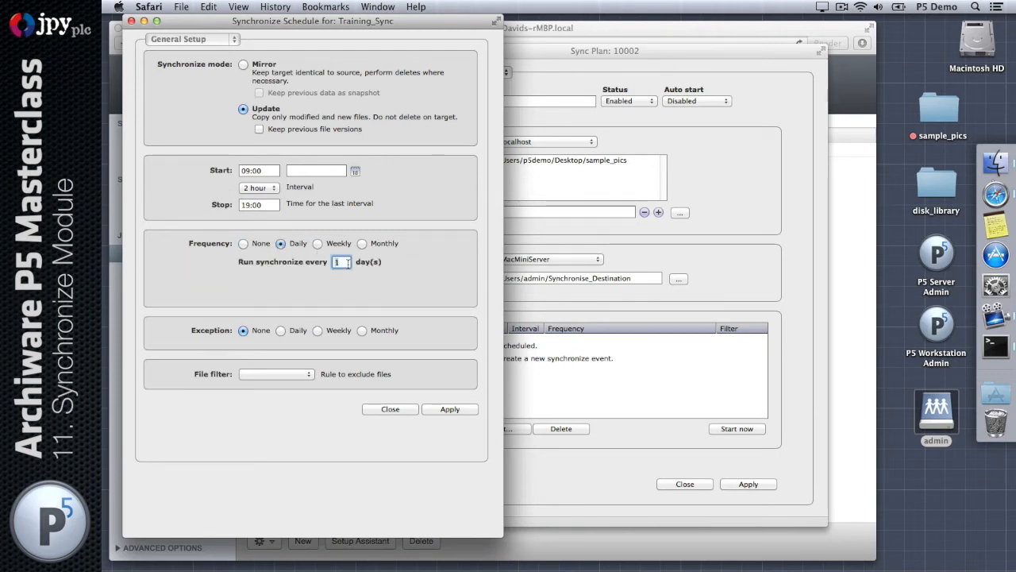
click(317, 244)
click(243, 279)
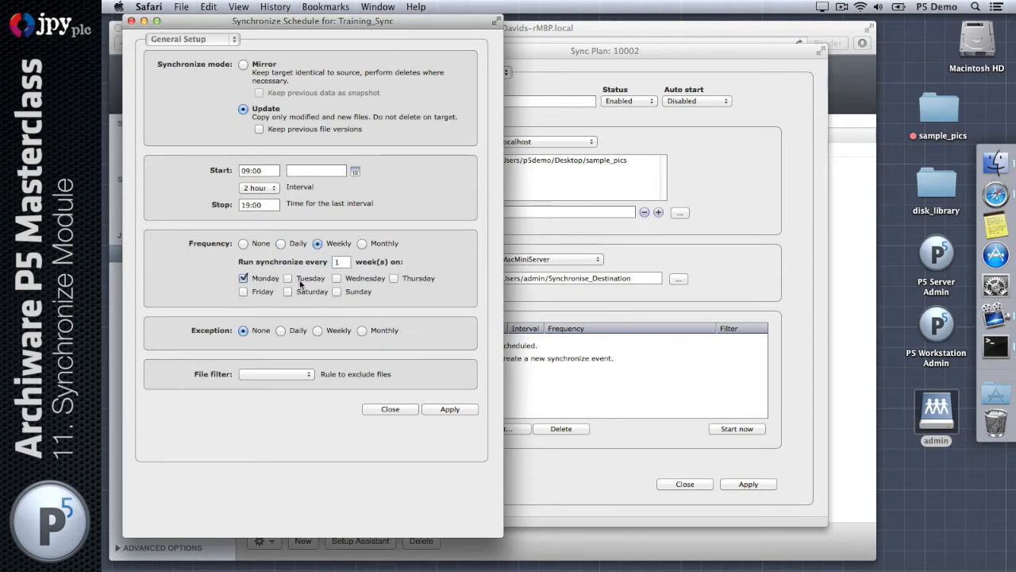
click(288, 278)
click(336, 277)
click(242, 292)
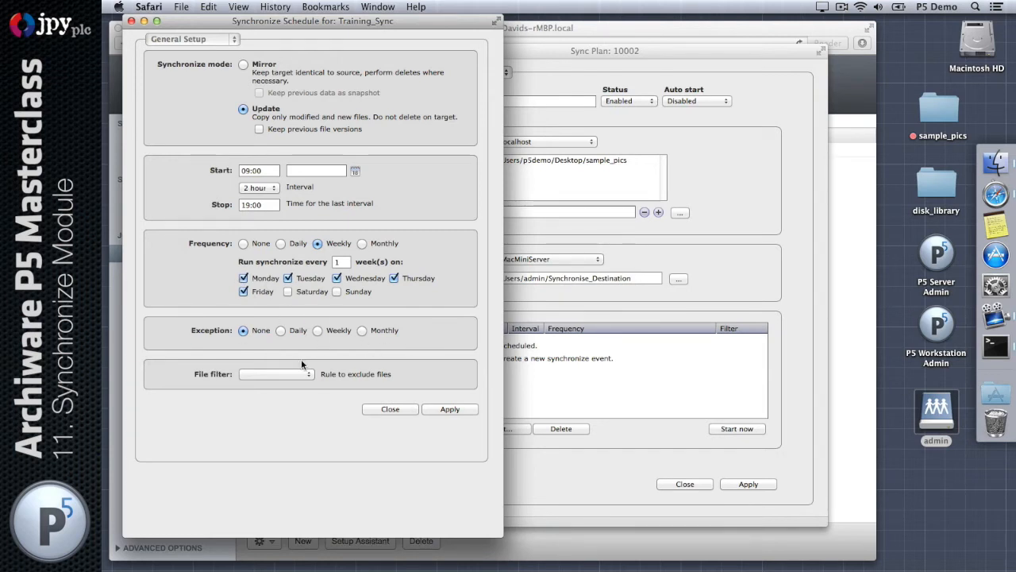
click(362, 330)
click(356, 366)
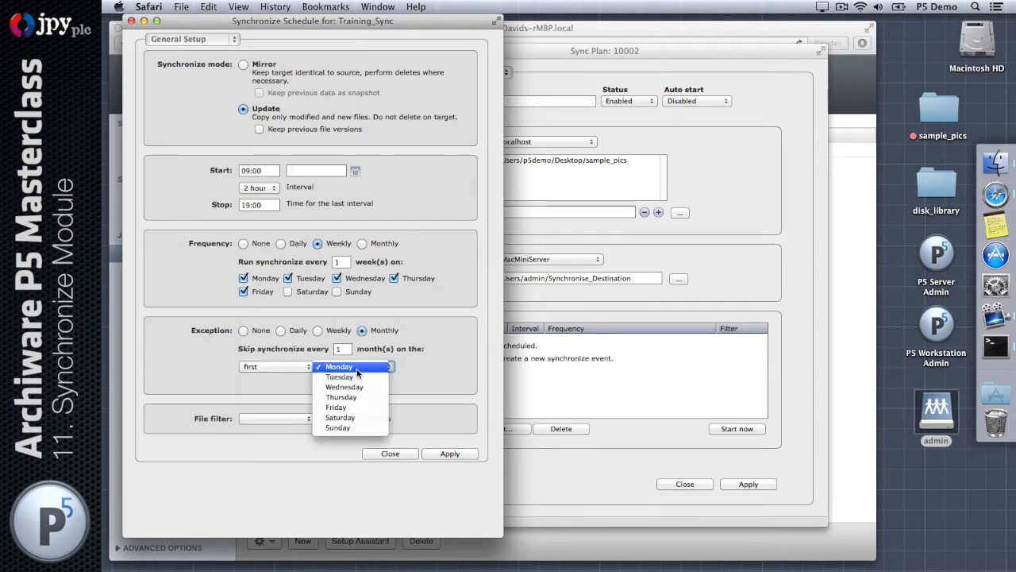
click(356, 367)
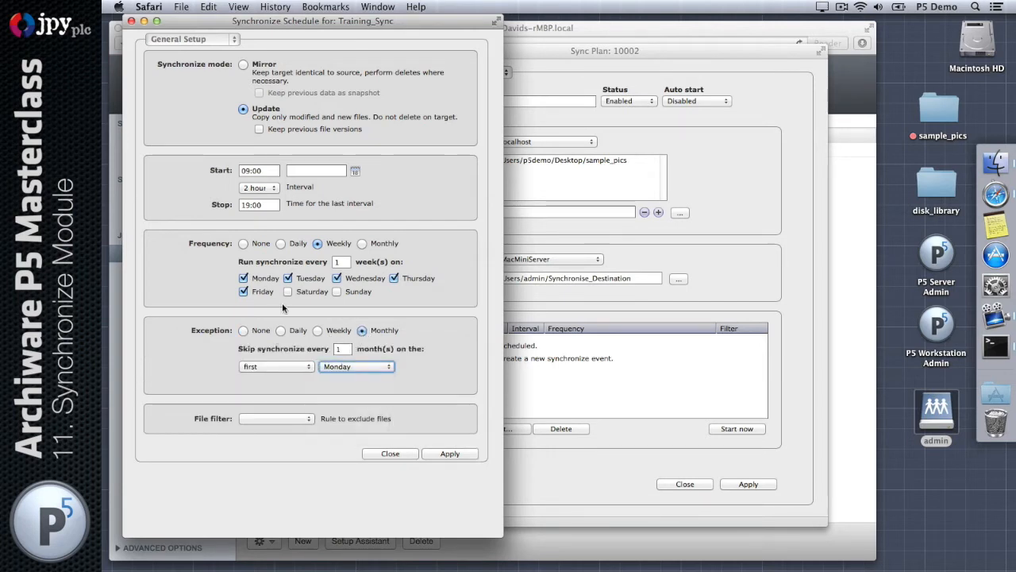
click(244, 330)
click(274, 376)
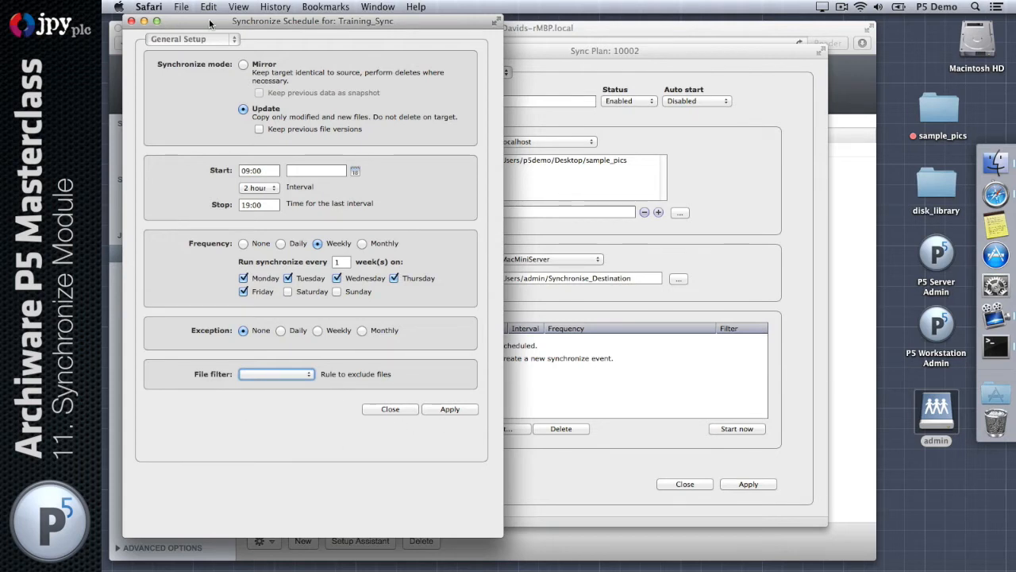
Step: Apply the Update schedule, then enable auto start for the Training_Sync plan and apply the plan
click(244, 109)
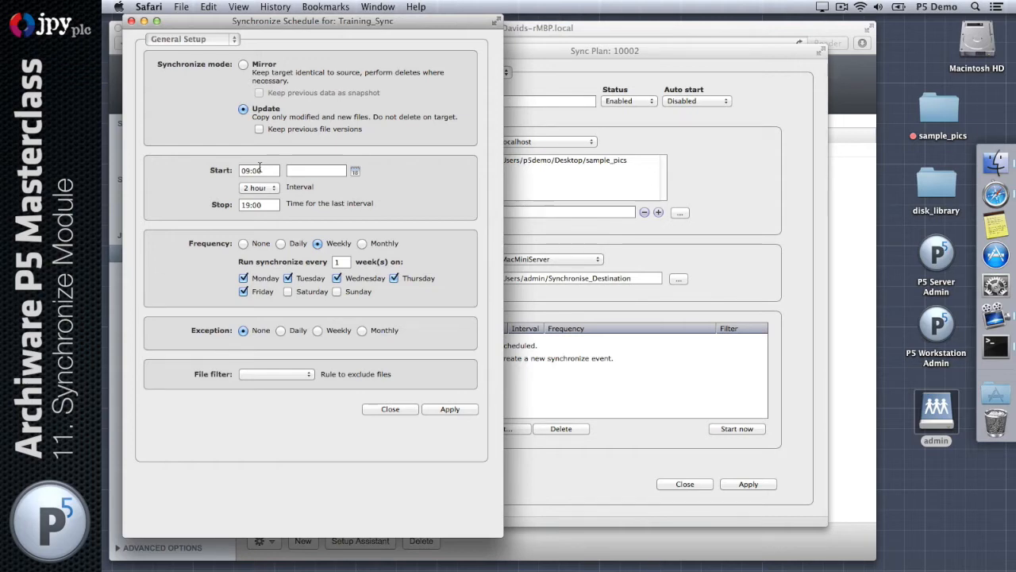
click(450, 409)
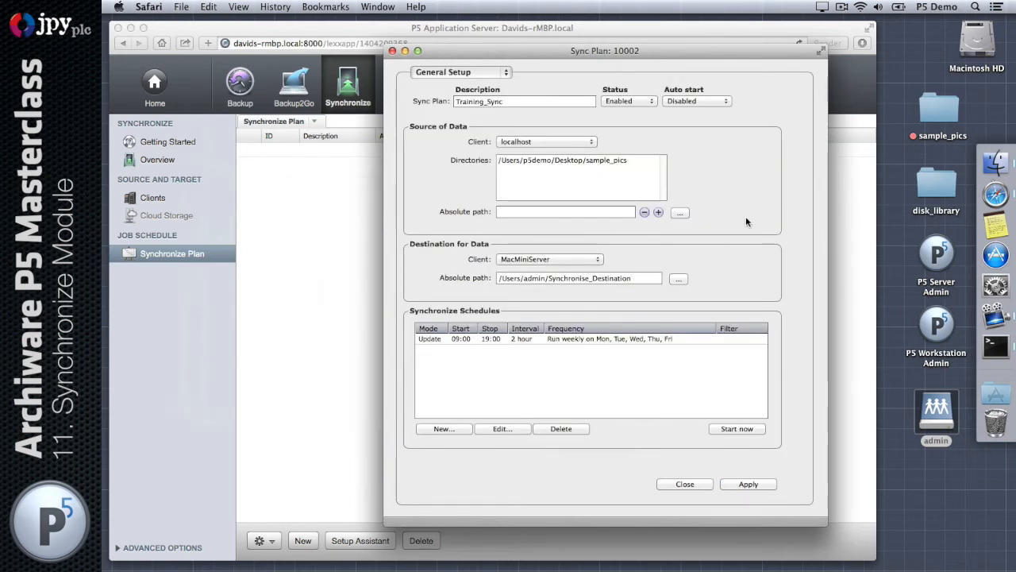
click(720, 101)
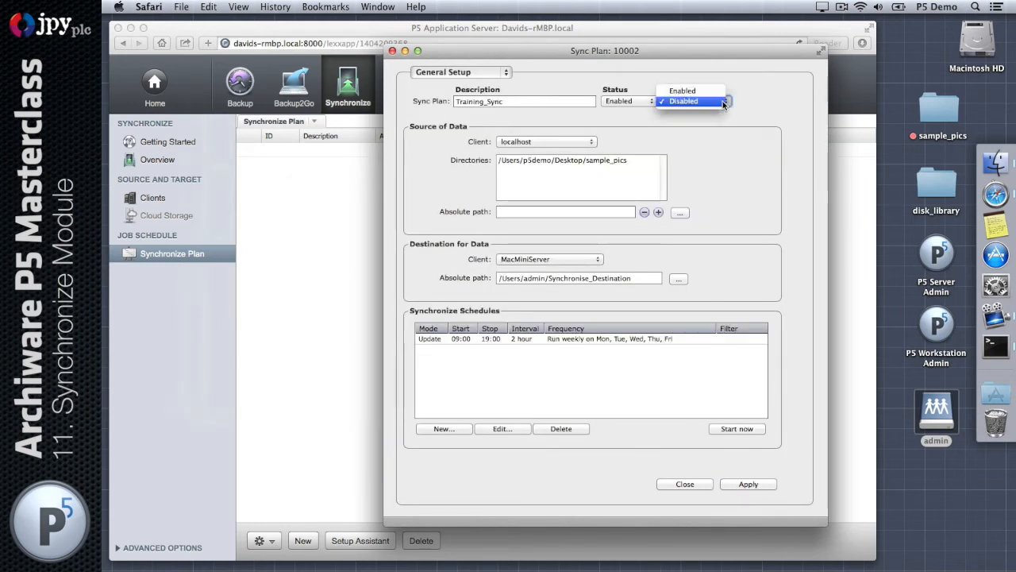
click(721, 91)
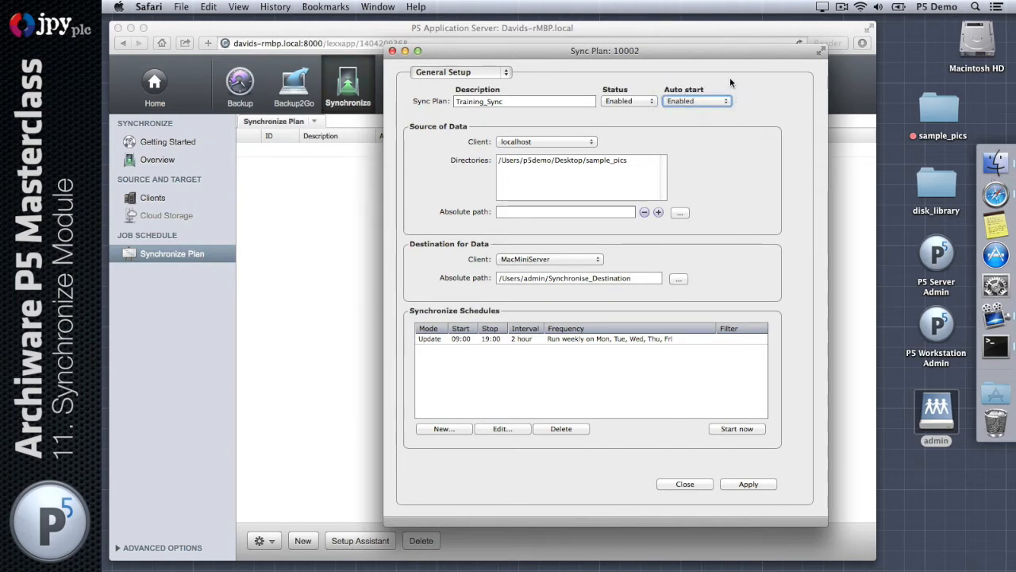
click(743, 486)
Step: Open the Job Monitor and examine the scheduled Training_Sync job
drag(733, 63, 868, 212)
click(748, 100)
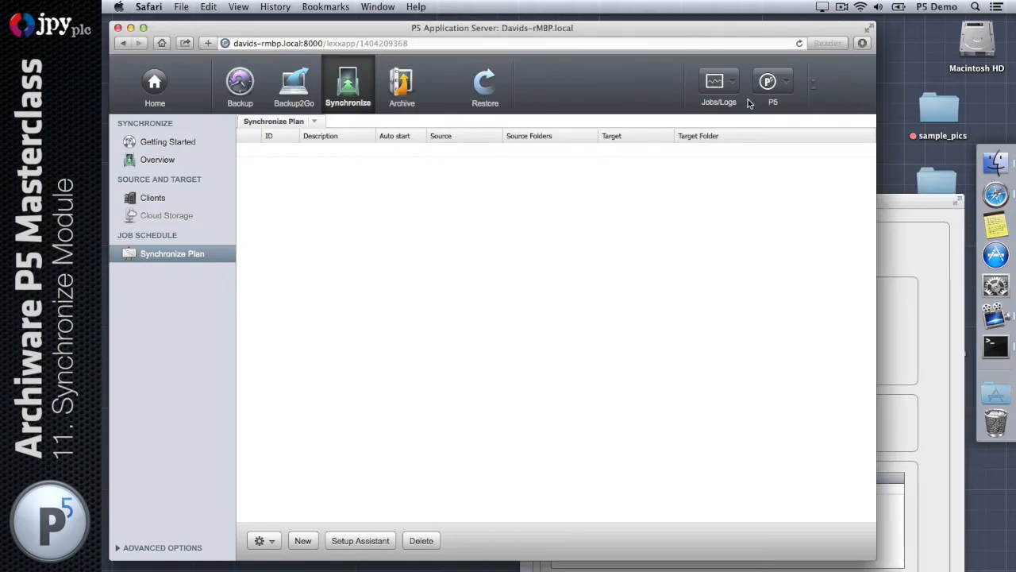
click(731, 86)
click(727, 120)
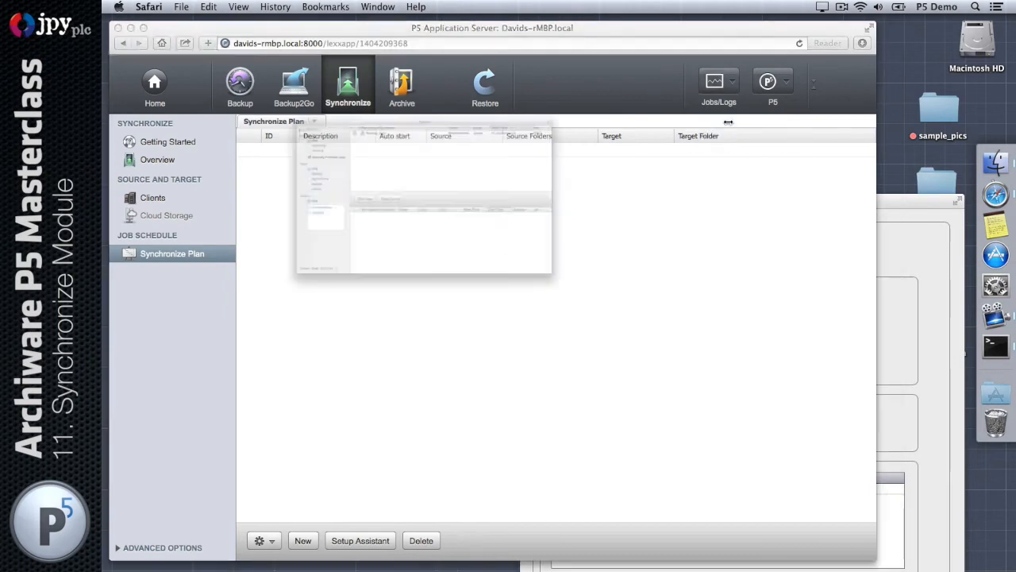
click(320, 48)
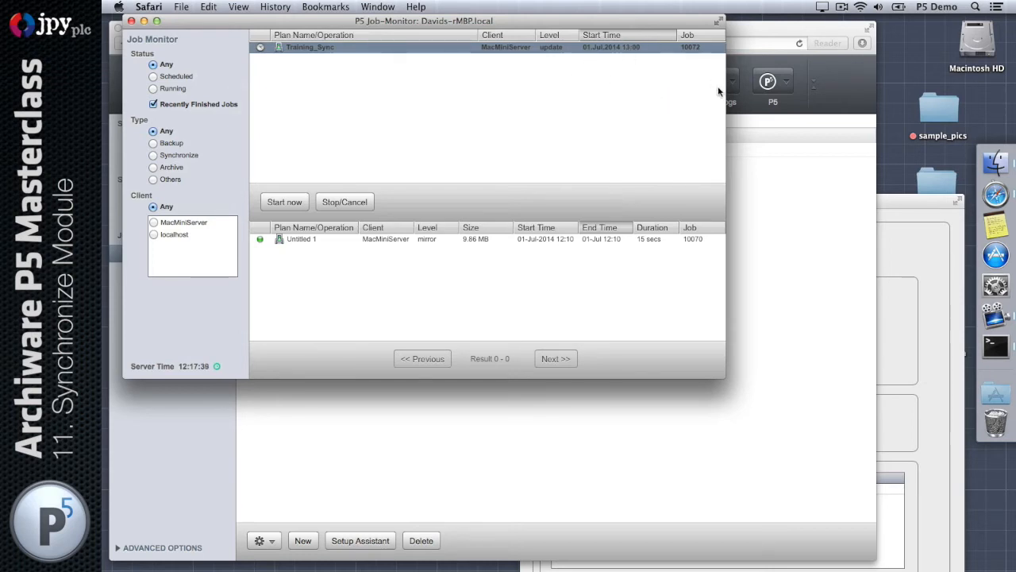
drag(603, 21, 685, 45)
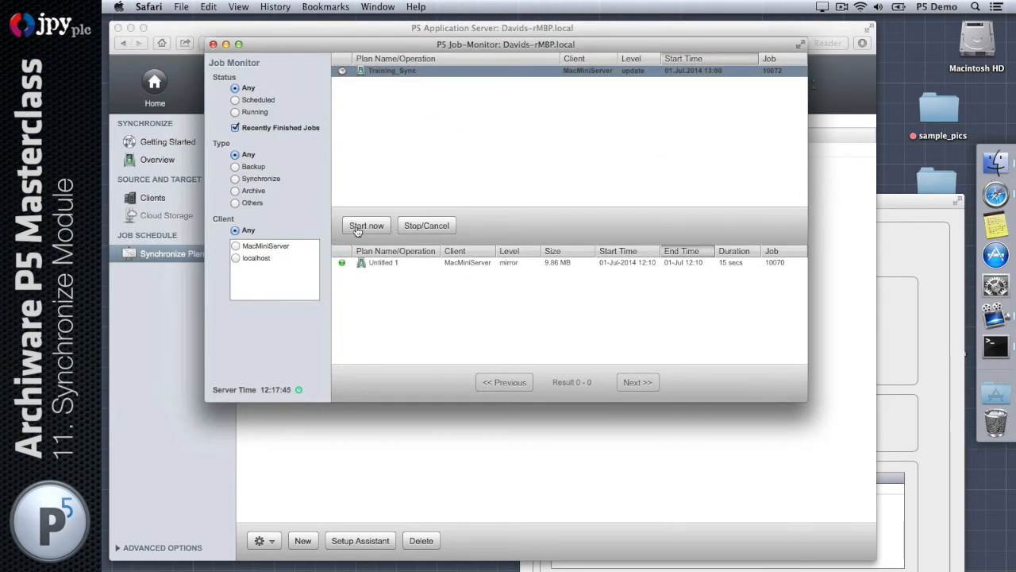
Step: Start the Training_Sync update schedule immediately from the sync plan and follow its running job in the Job Monitor
drag(922, 210, 821, 80)
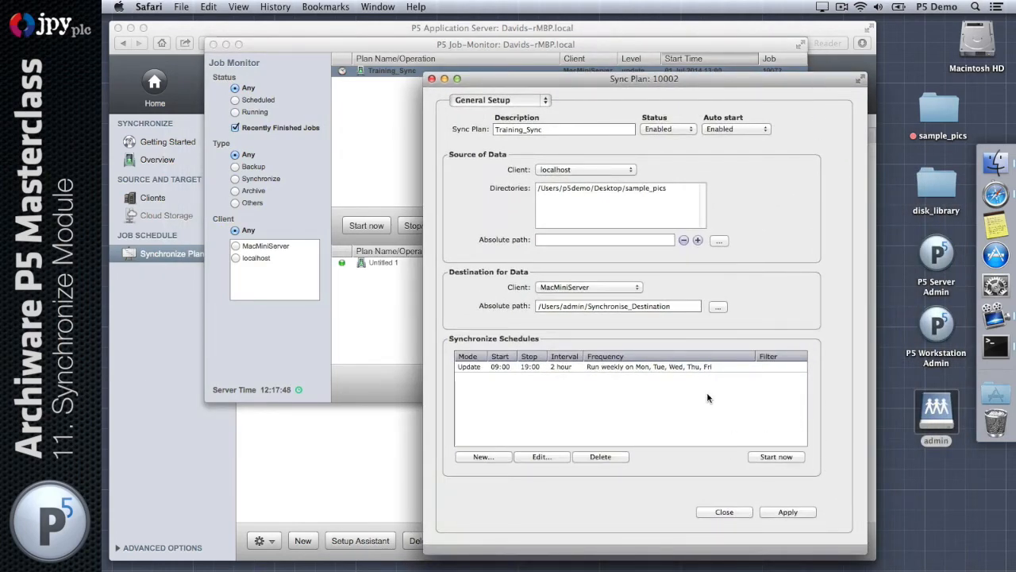
click(720, 369)
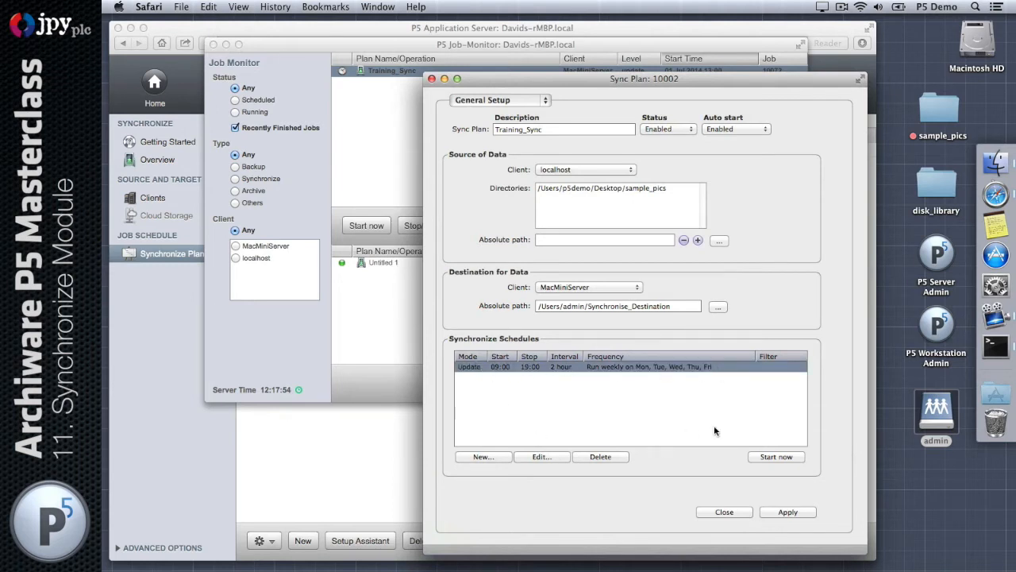
click(774, 458)
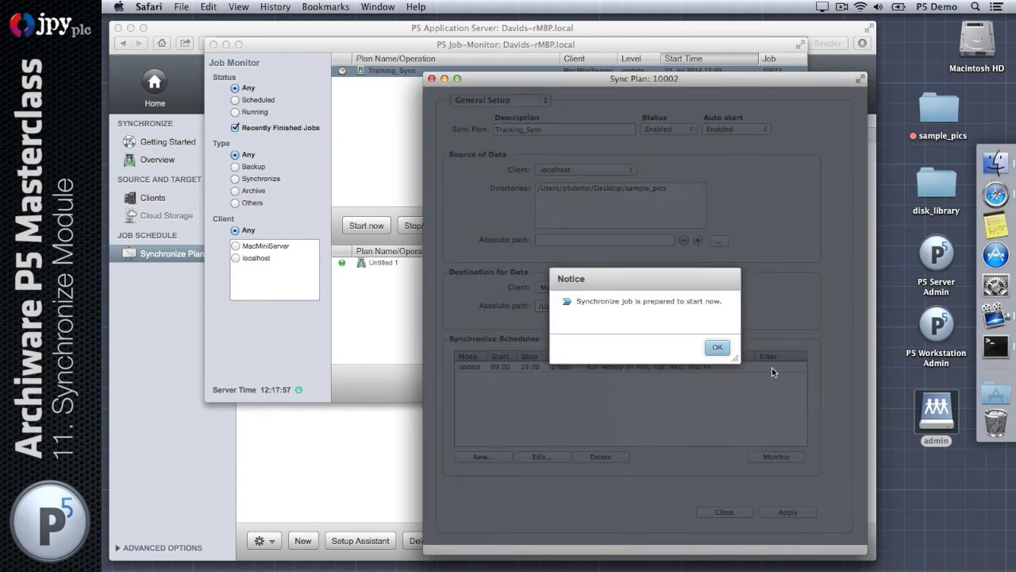
click(719, 350)
click(375, 130)
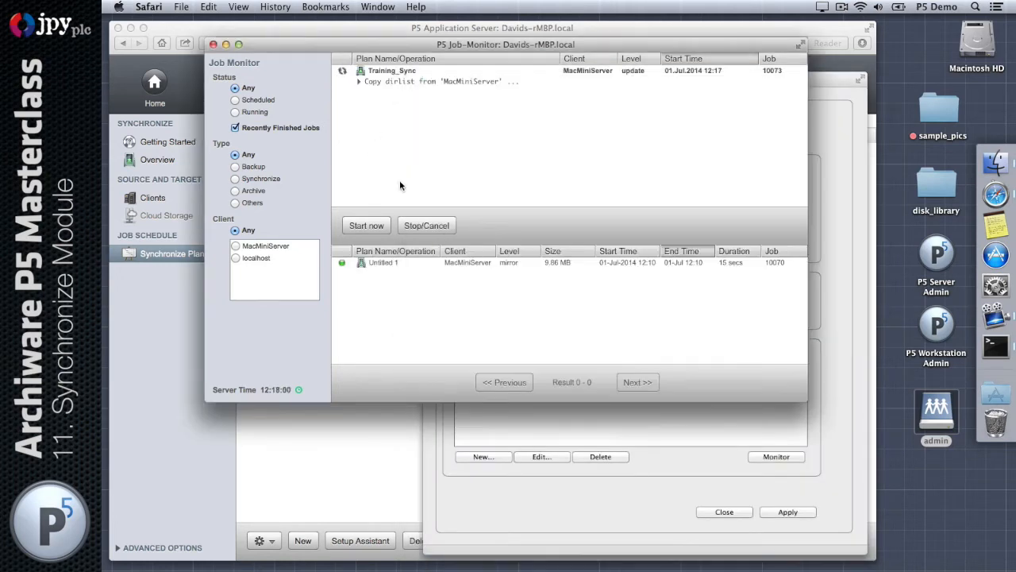
click(358, 82)
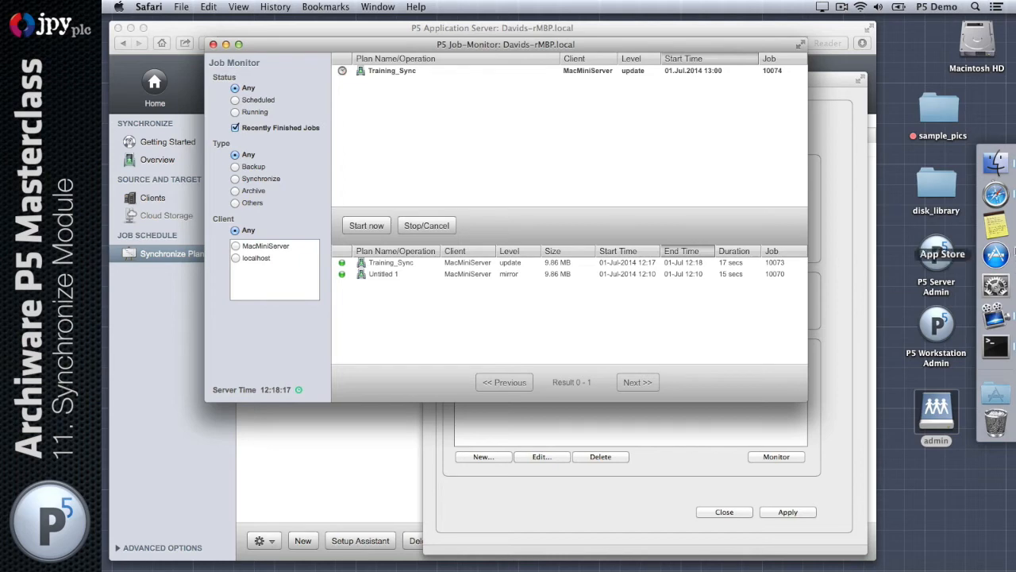
Step: Check the sample_pics folder's size information and look through the files copied to Synchronise_Destination
click(945, 125)
key(super+i)
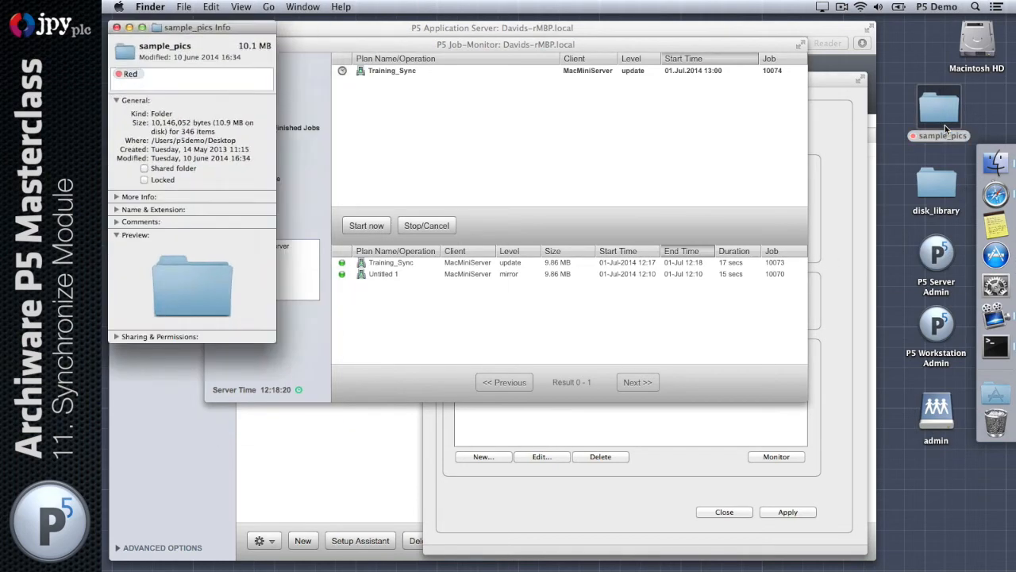
key(super+w)
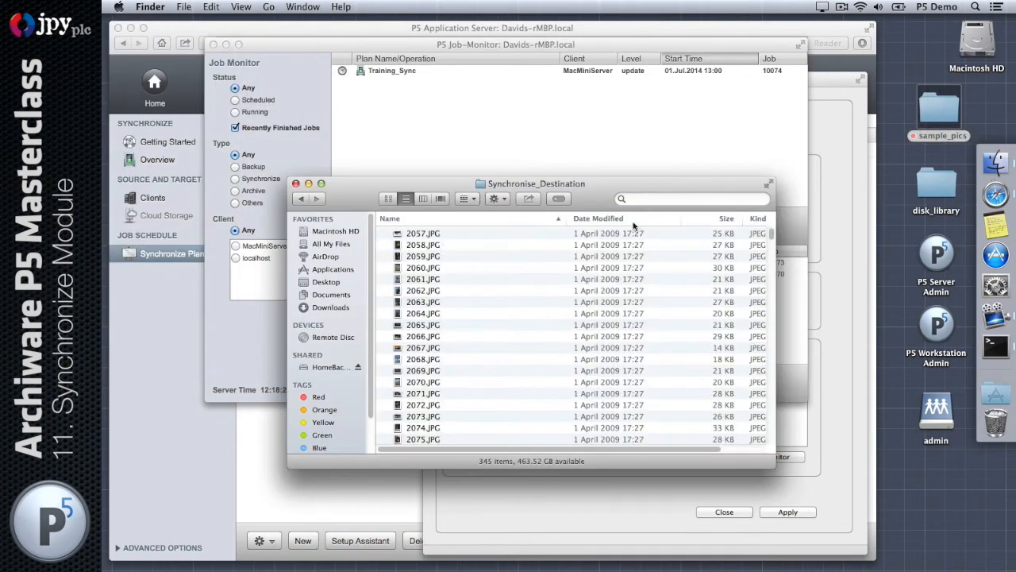
drag(528, 200, 604, 183)
super+click(604, 167)
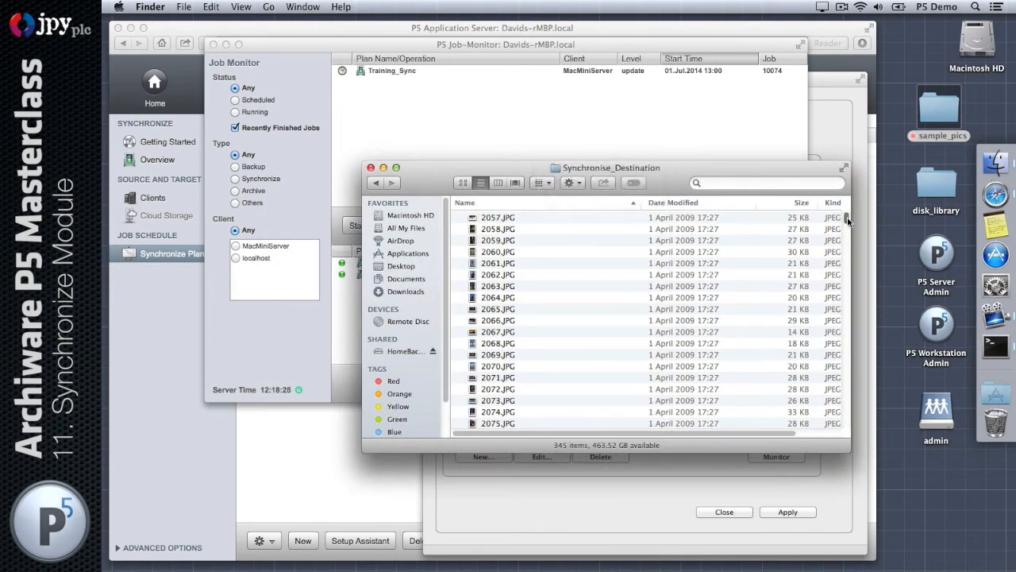
drag(848, 221, 848, 434)
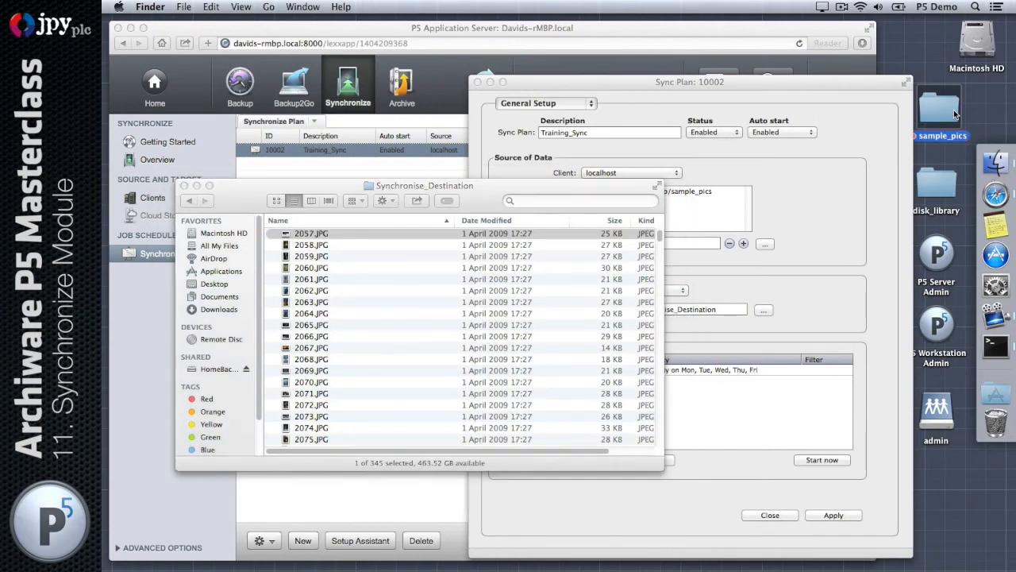
Step: Open the sample_pics folder on the desktop and duplicate 2057.JPG and 2058.JPG inside it
double_click(955, 115)
drag(516, 169, 478, 116)
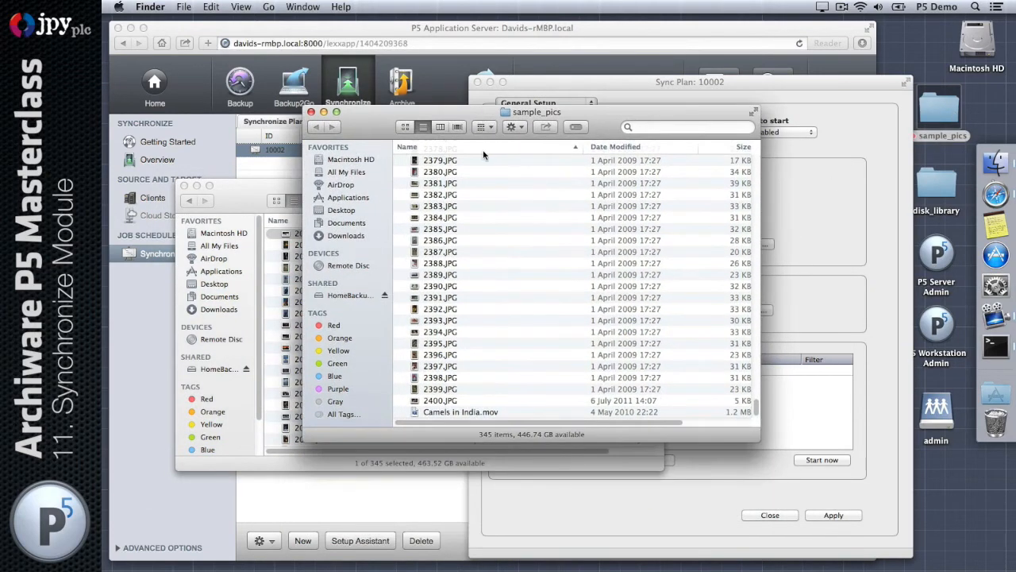
scroll(727, 205, up, 10)
drag(751, 311, 761, 149)
click(442, 163)
shift+click(445, 173)
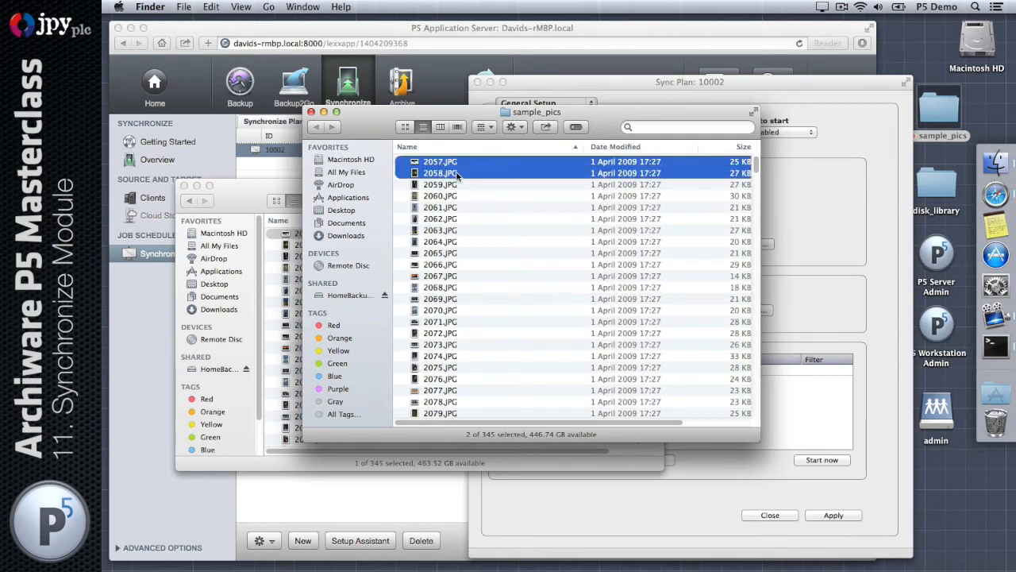
right_click(448, 169)
click(446, 161)
drag(446, 161, 505, 207)
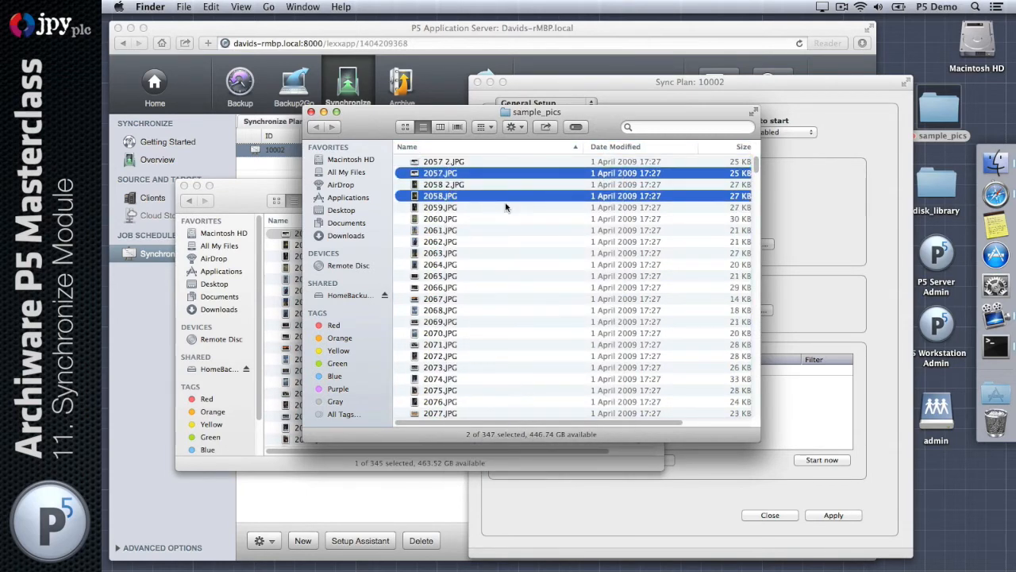
click(446, 165)
click(445, 186)
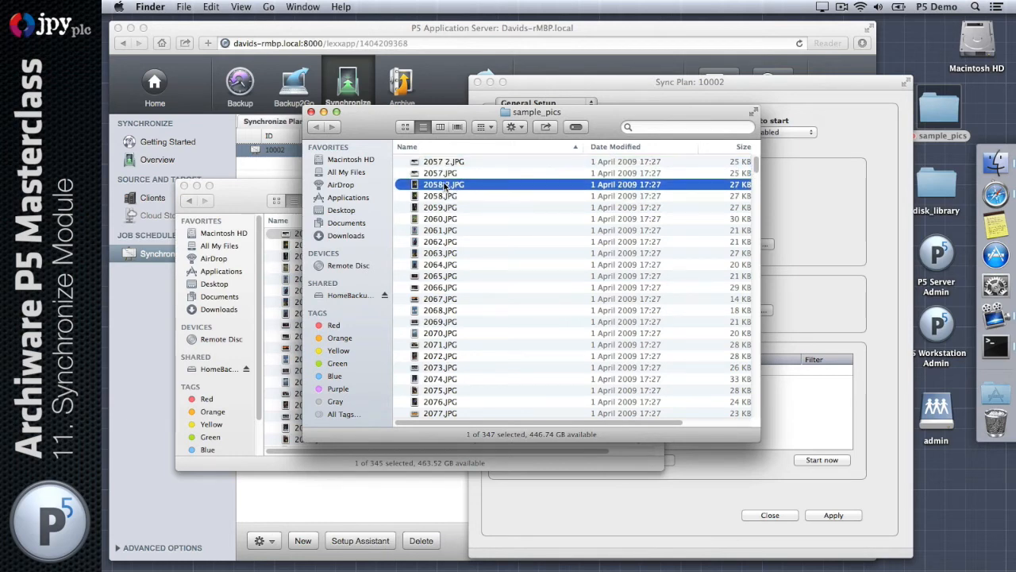
Step: Close the sync plan, start the scheduled Training_Sync job immediately from the Job Monitor and expand its progress details
click(864, 199)
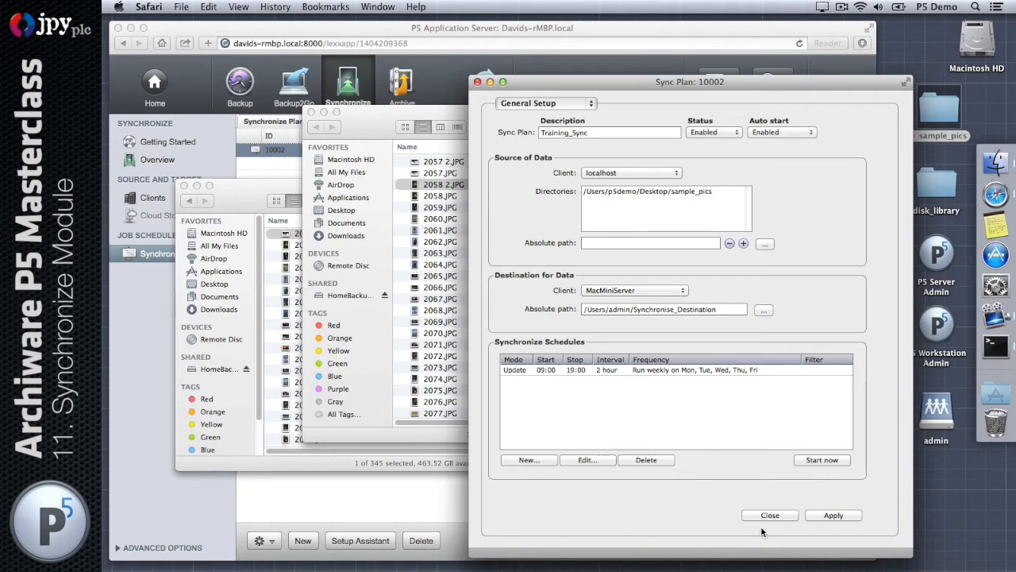
click(780, 517)
click(718, 86)
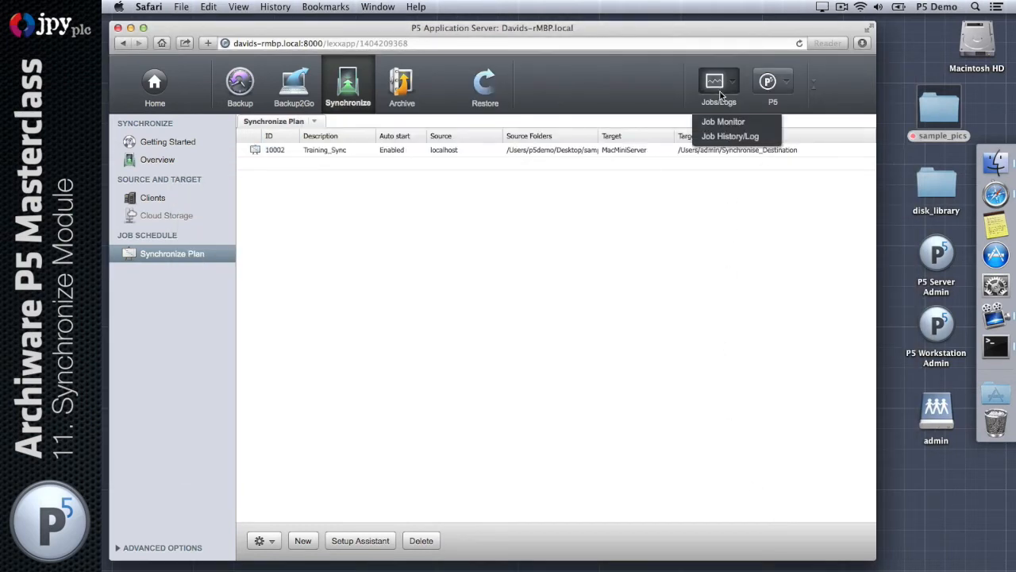
click(727, 126)
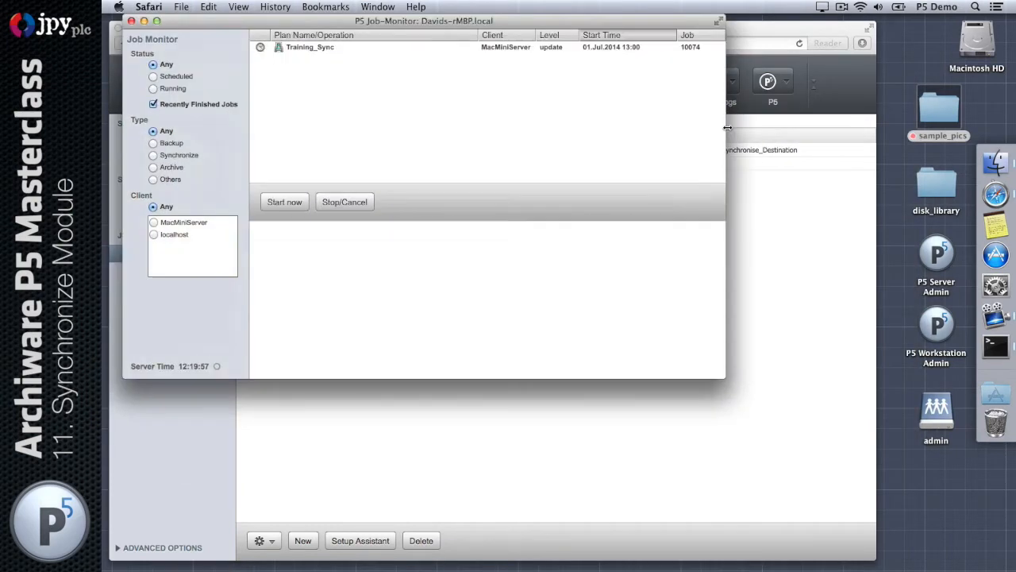
click(358, 47)
click(284, 202)
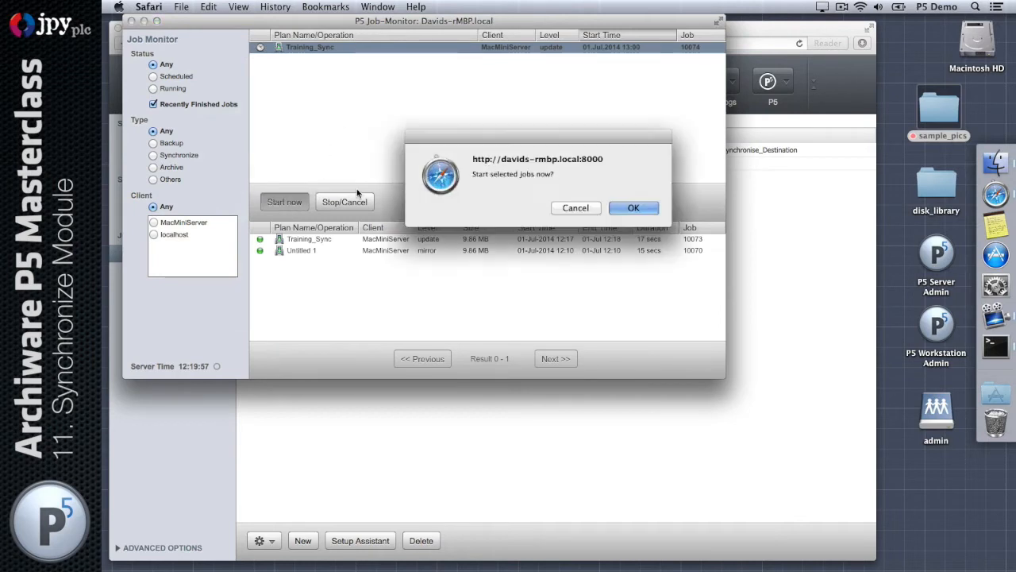
click(630, 206)
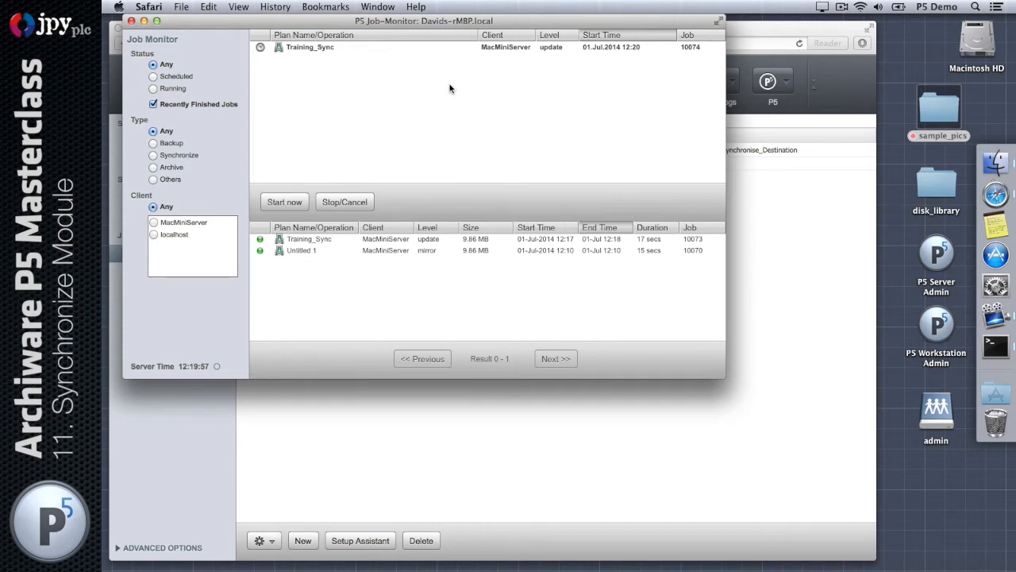
click(277, 59)
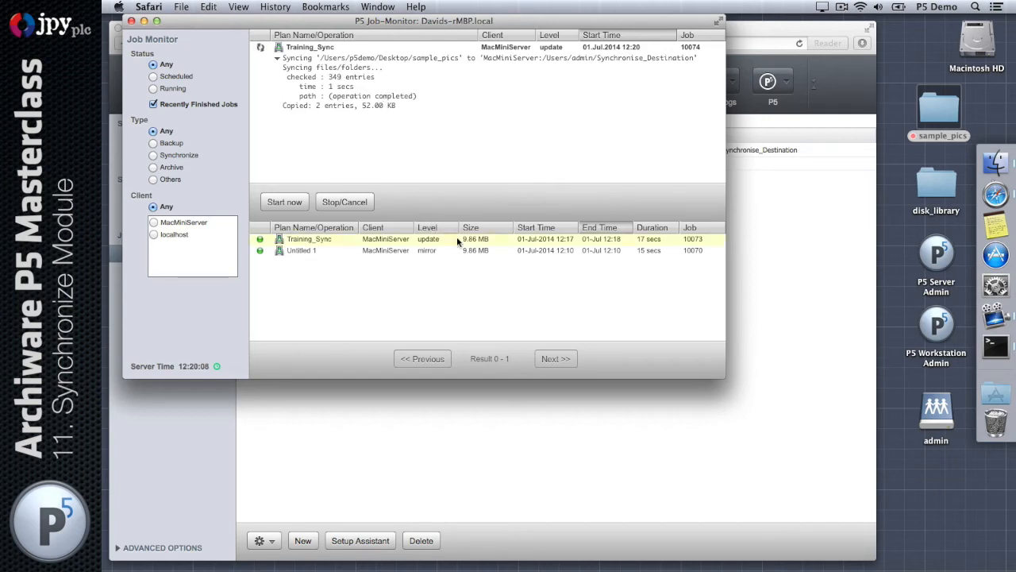
Step: Check Synchronise_Destination on the admin share for the duplicates 2057 2.JPG and 2058 2.JPG, and close the folder and Job Monitor
click(943, 407)
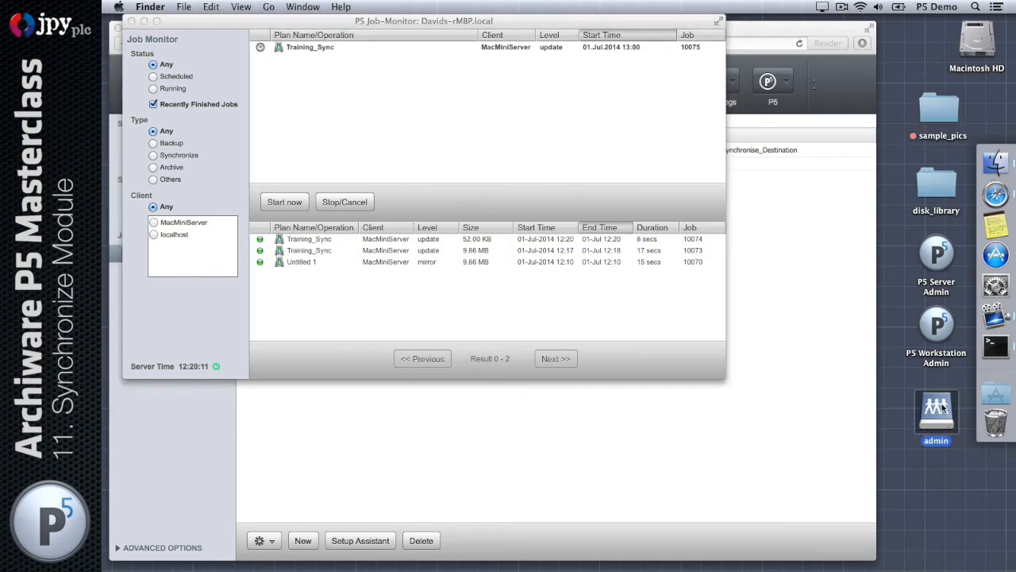
double_click(943, 408)
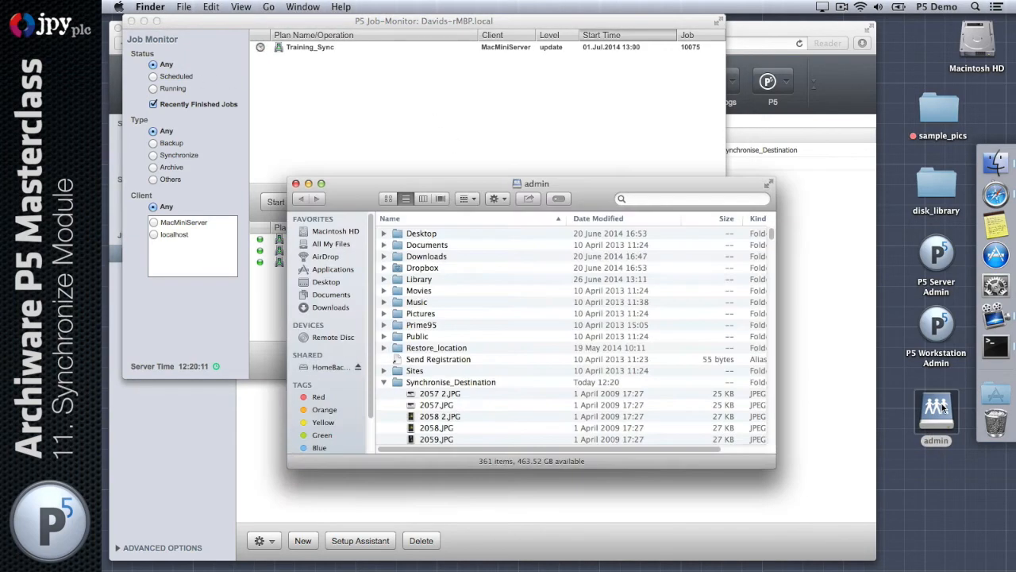
double_click(451, 382)
click(441, 233)
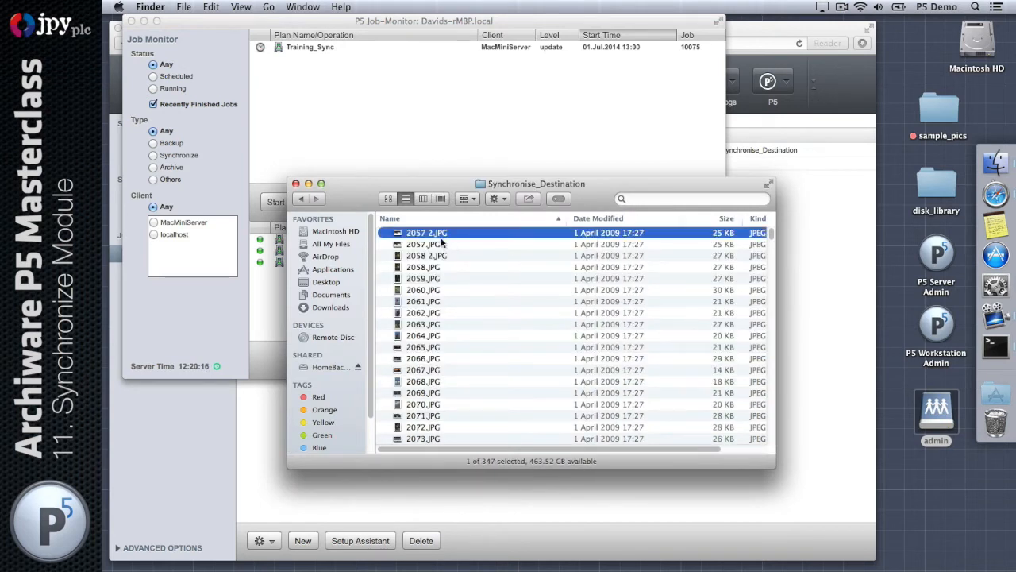
click(459, 256)
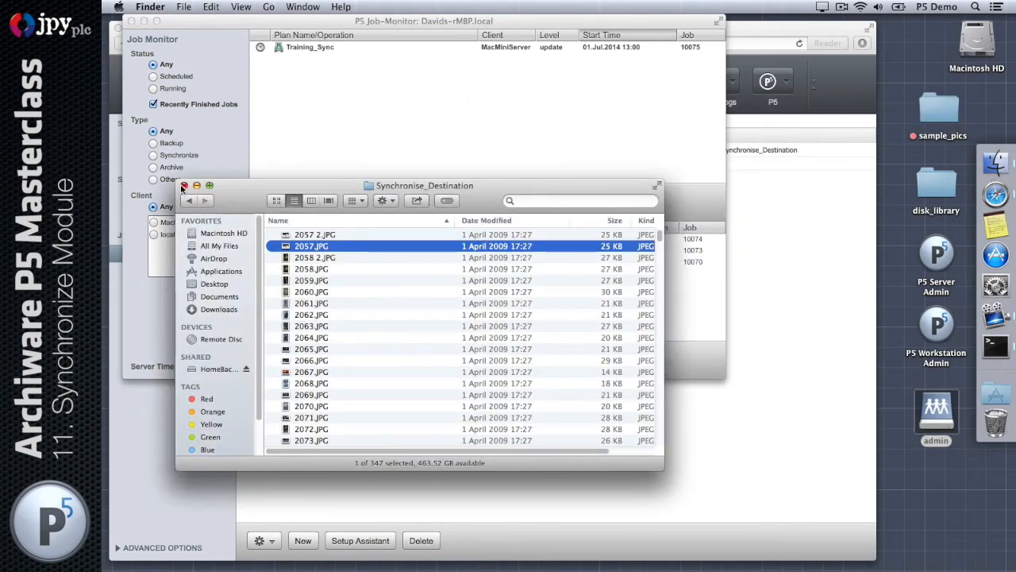
click(184, 185)
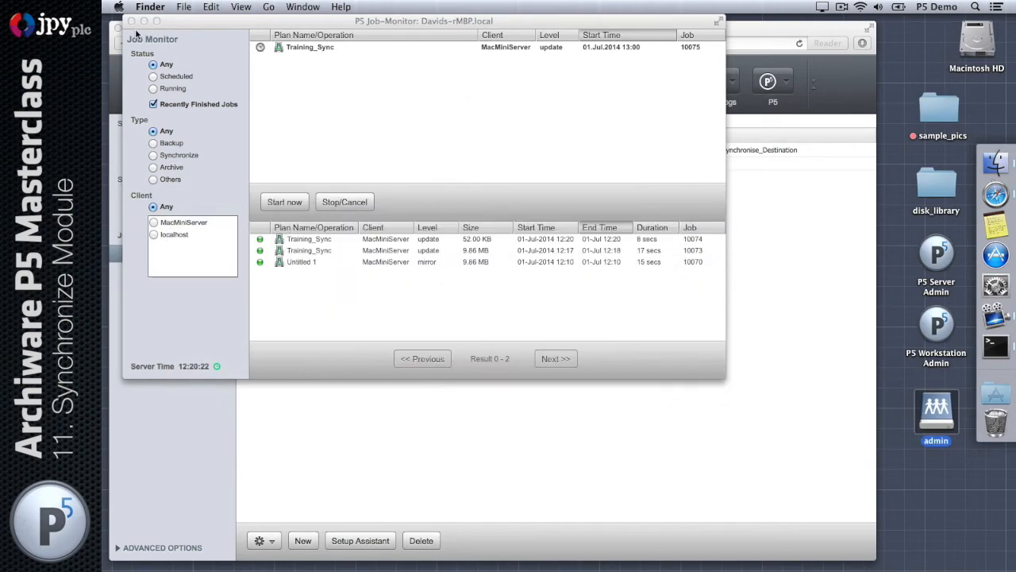
click(131, 20)
Step: Enable Keep previous file versions in the Training_Sync plan's update schedule and apply both the schedule and the plan
click(384, 221)
double_click(348, 151)
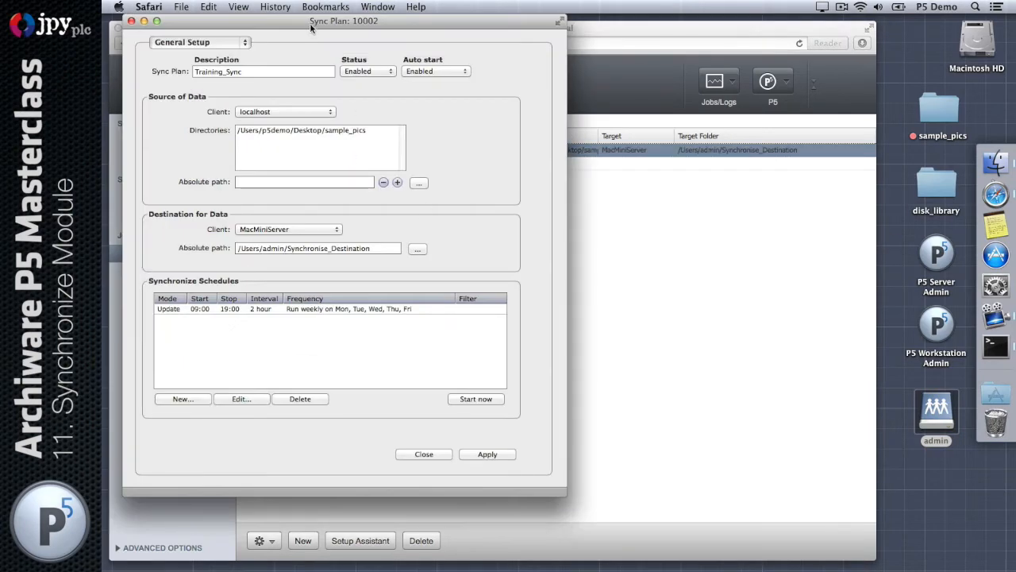
drag(311, 28, 509, 58)
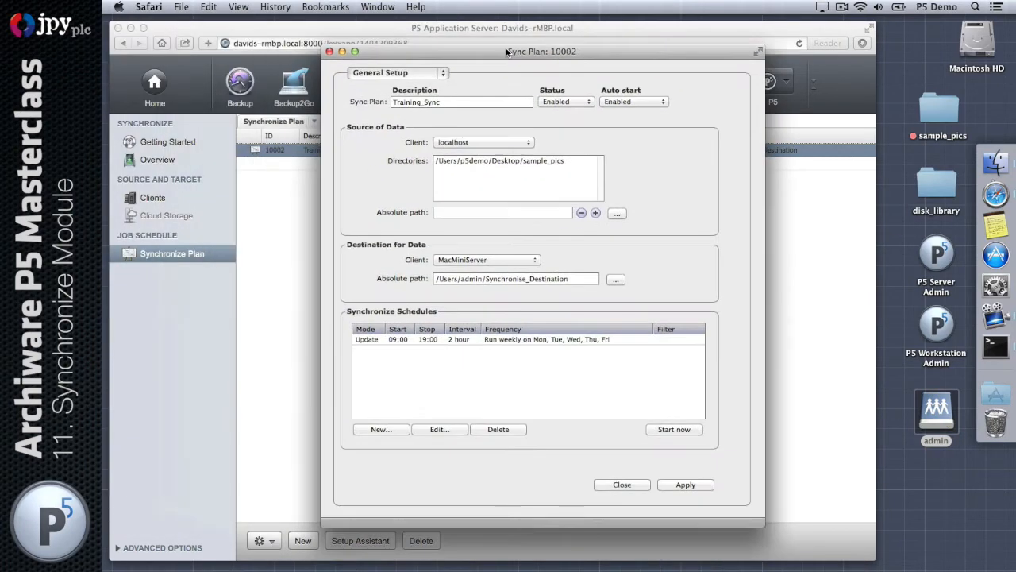
click(623, 344)
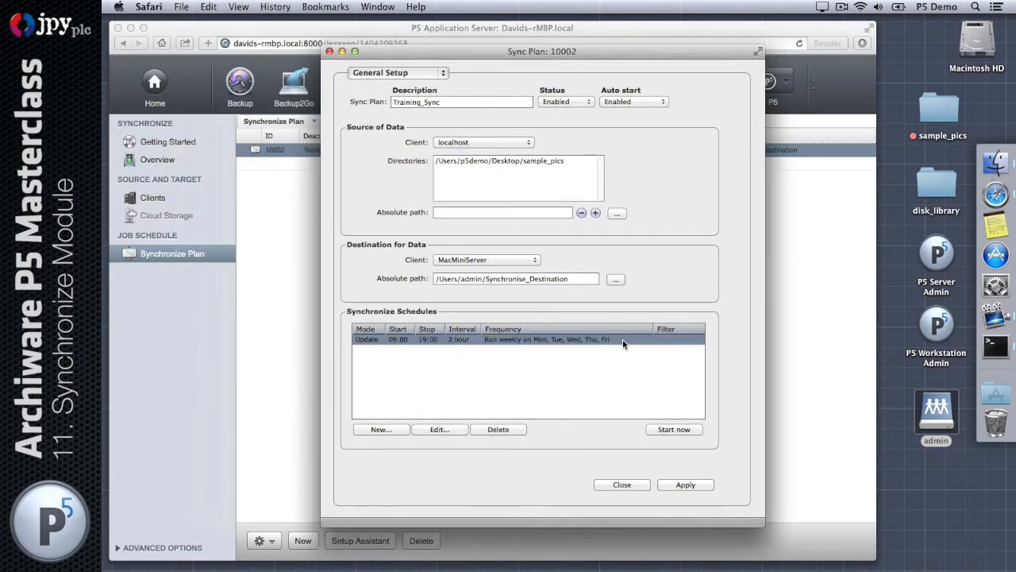
double_click(623, 344)
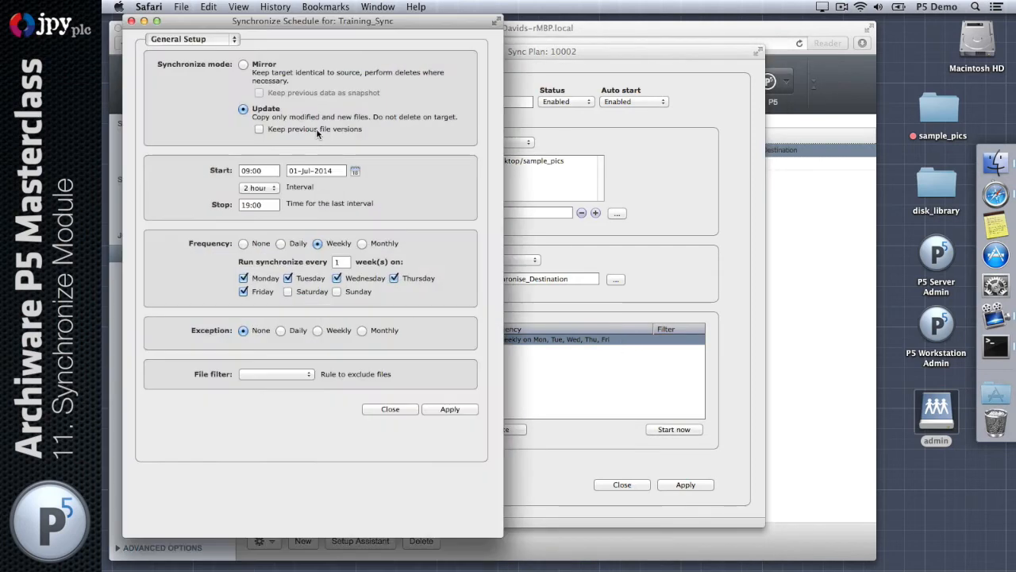
click(258, 130)
click(452, 410)
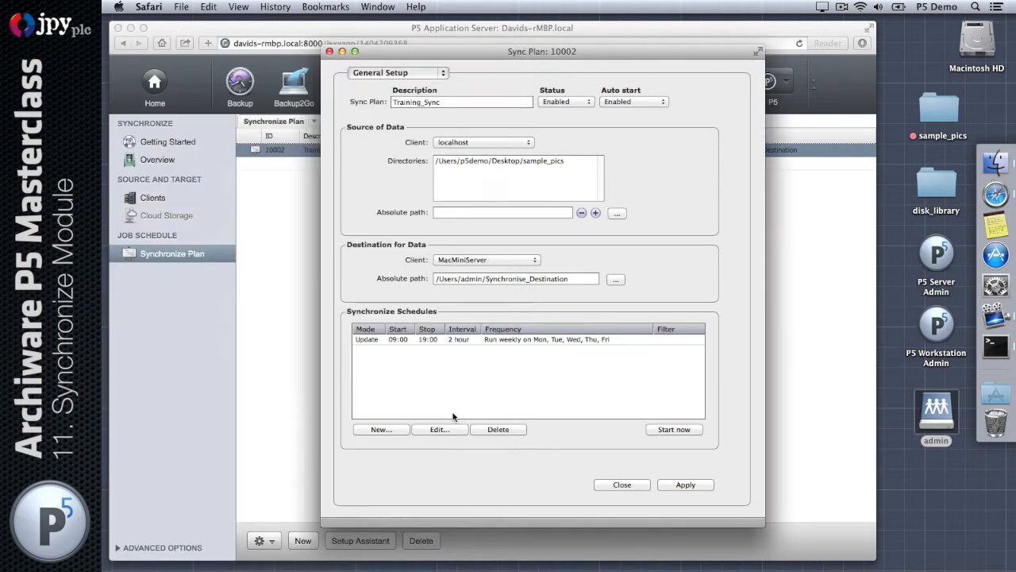
click(693, 485)
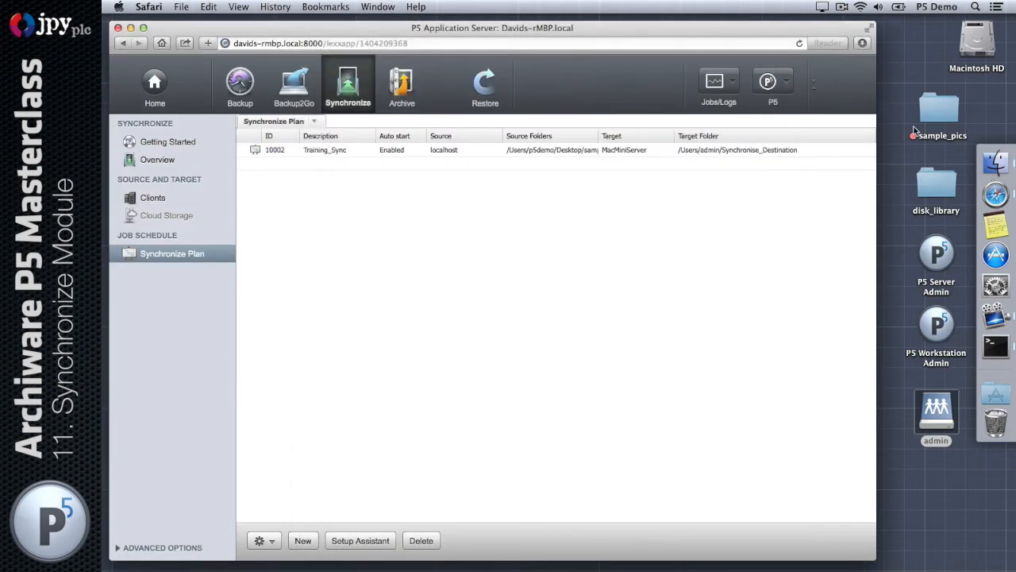
Step: Crop 2057 2.JPG in sample_pics to the couple's heads, save it, and check the file's modification date
double_click(915, 130)
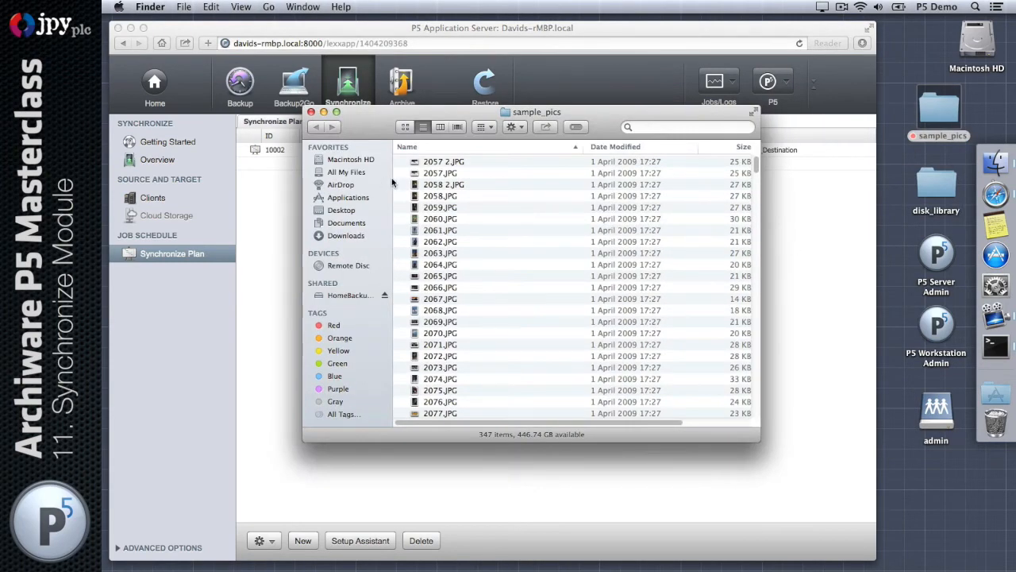
click(429, 163)
double_click(429, 163)
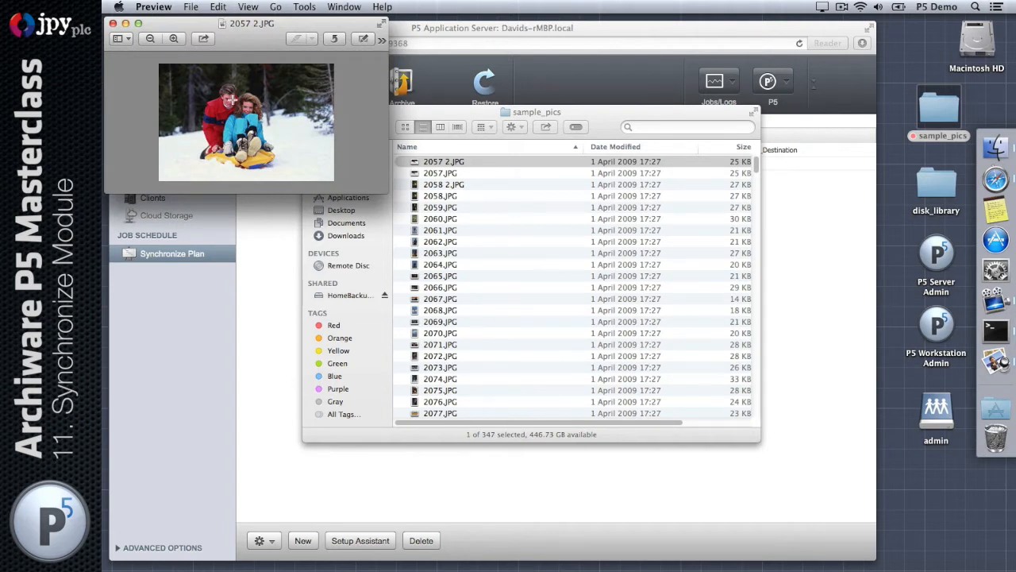
drag(209, 79, 268, 119)
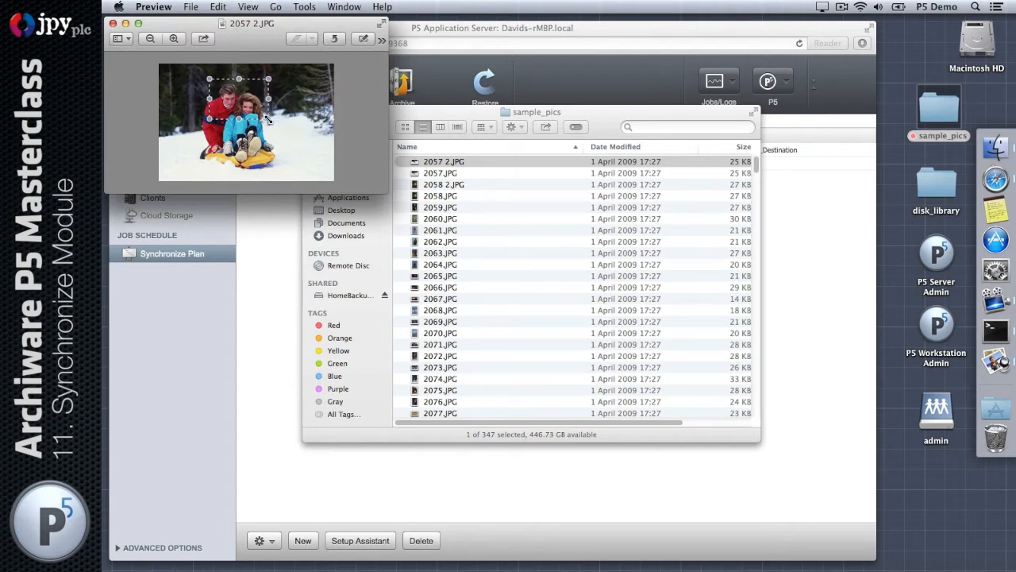
key(super+k)
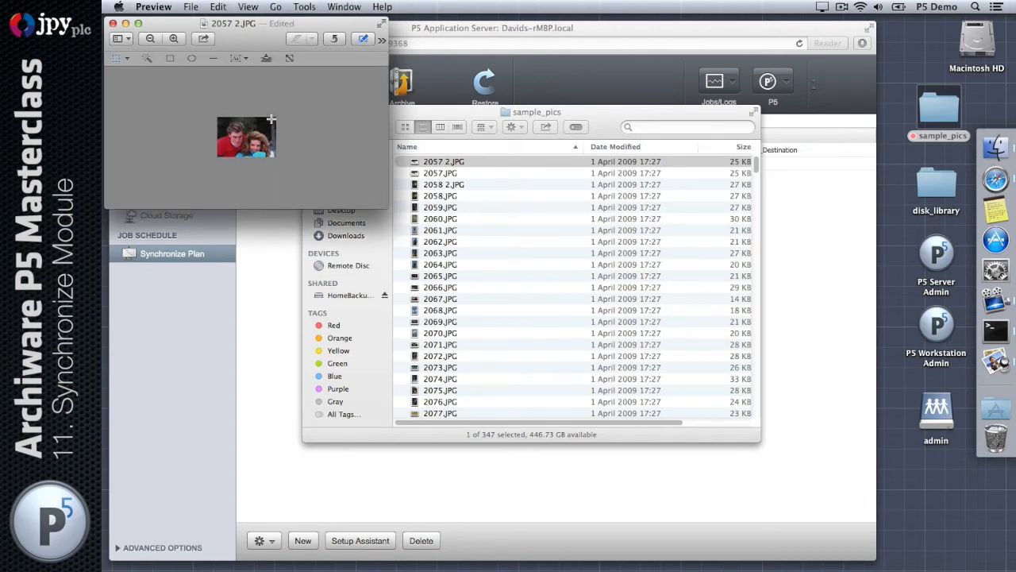
key(super+s)
key(super+w)
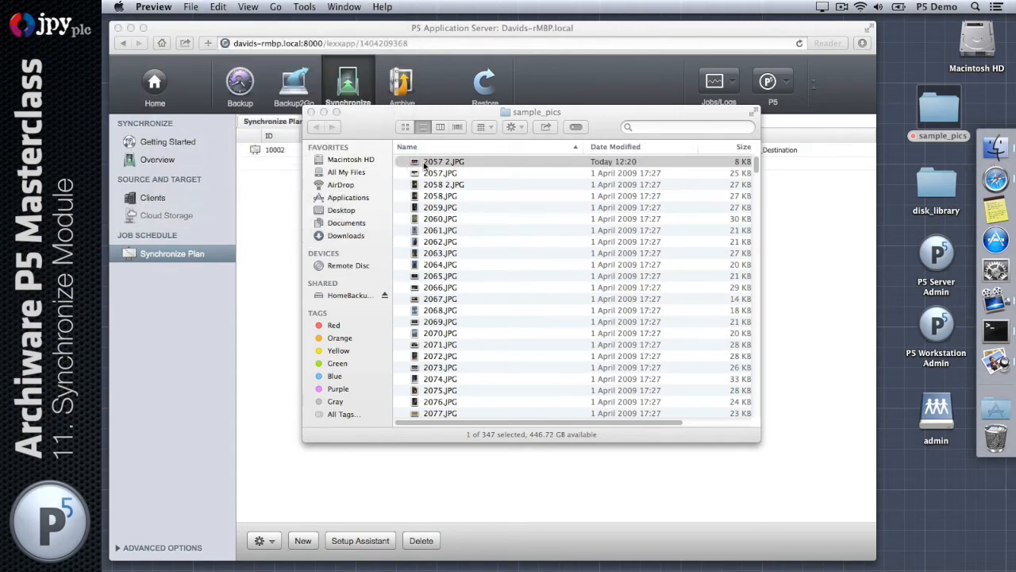
click(421, 163)
key(Return)
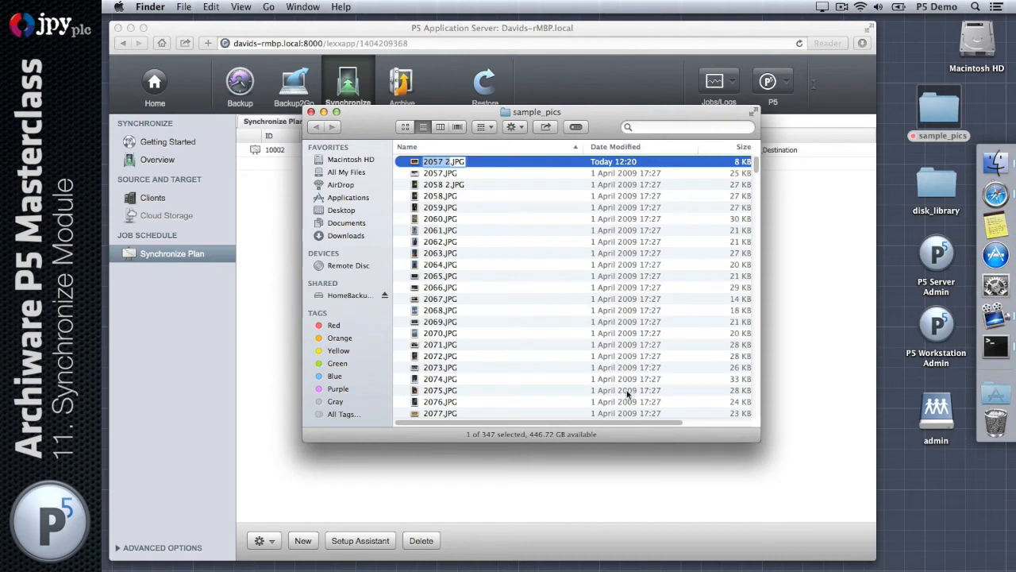
click(573, 163)
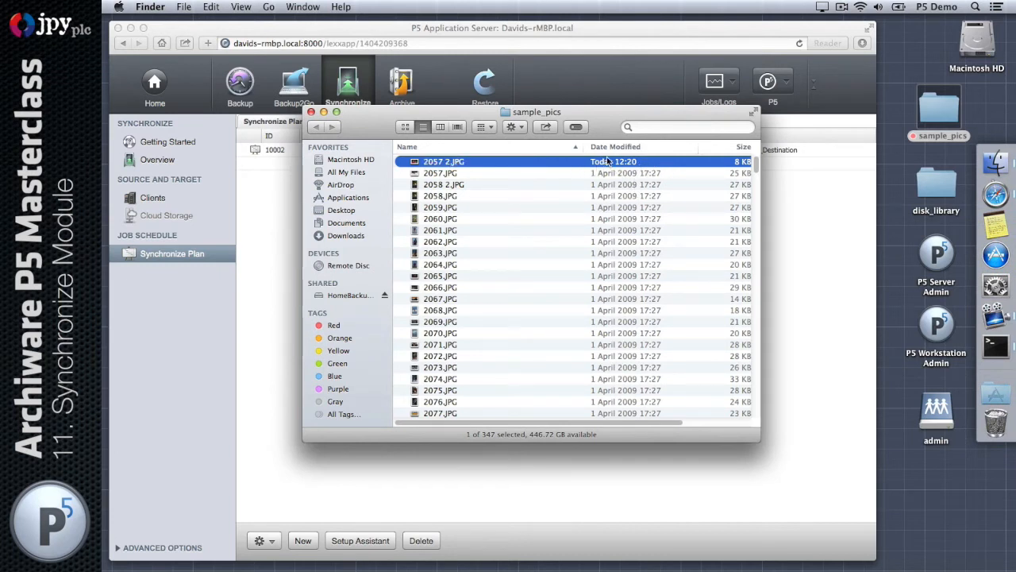
Step: Reopen the Job Monitor, run the Training_Sync job now to synchronize the cropped picture, and follow its progress
click(797, 172)
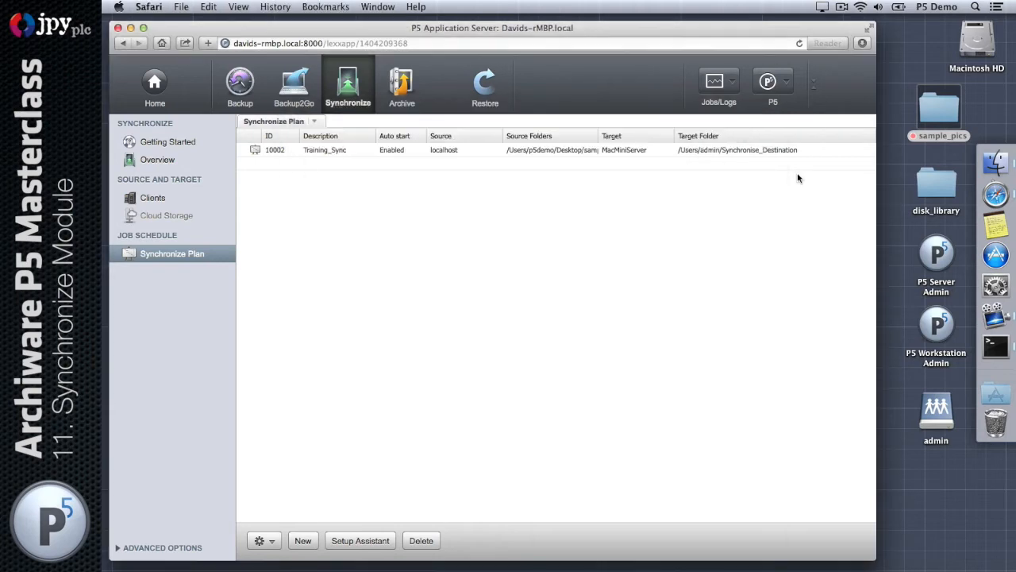
click(717, 84)
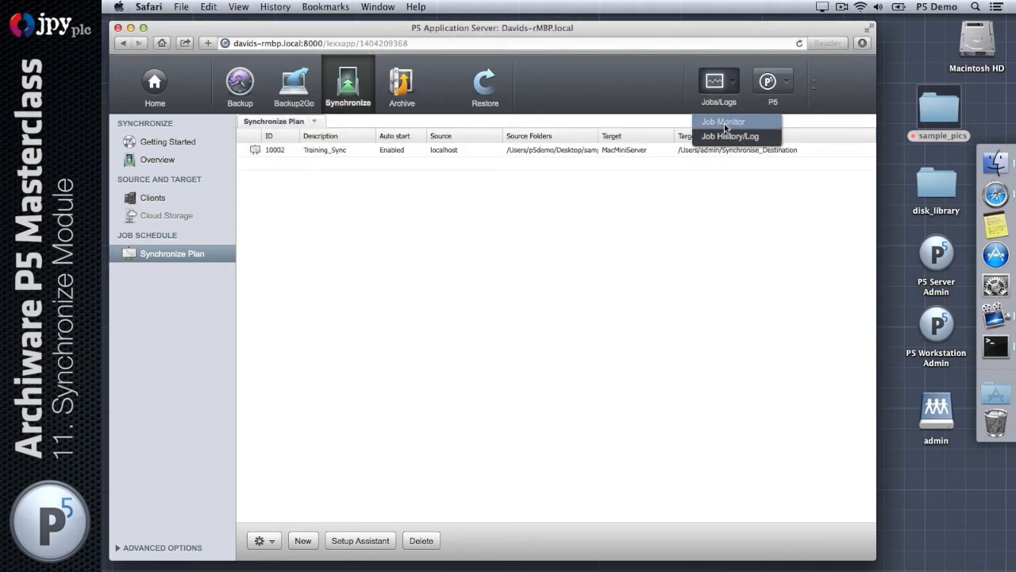
click(724, 125)
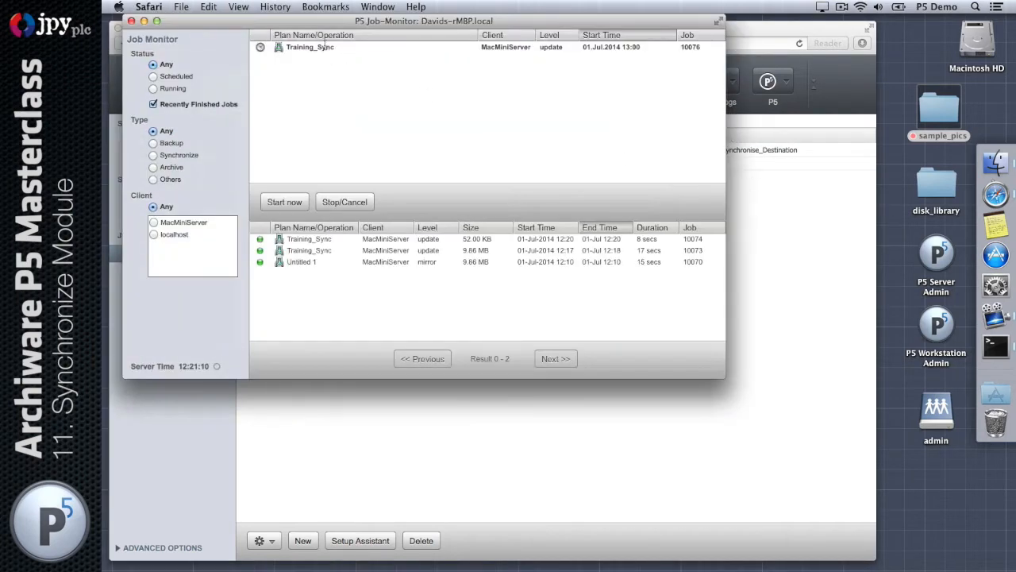
click(284, 202)
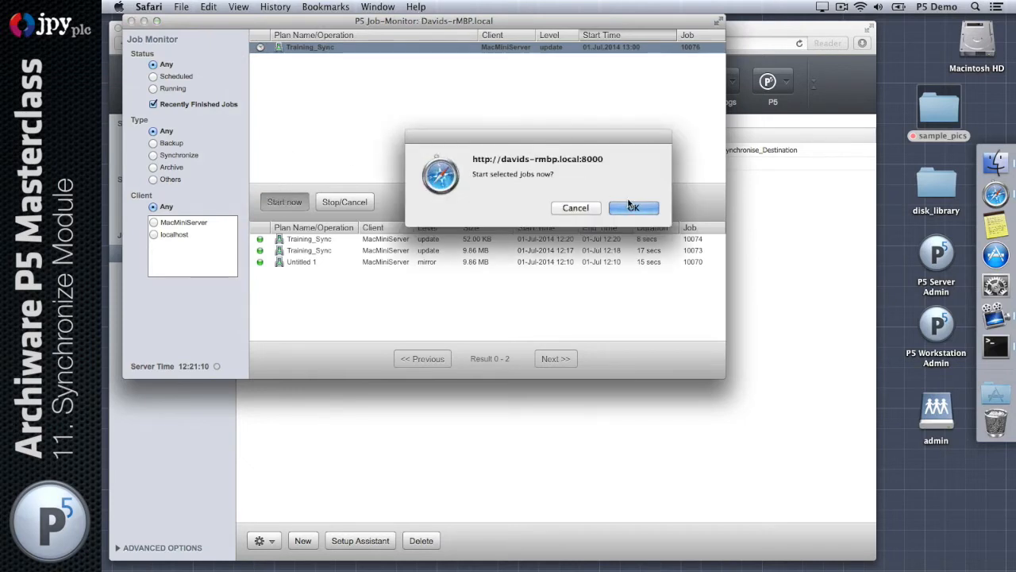
click(633, 207)
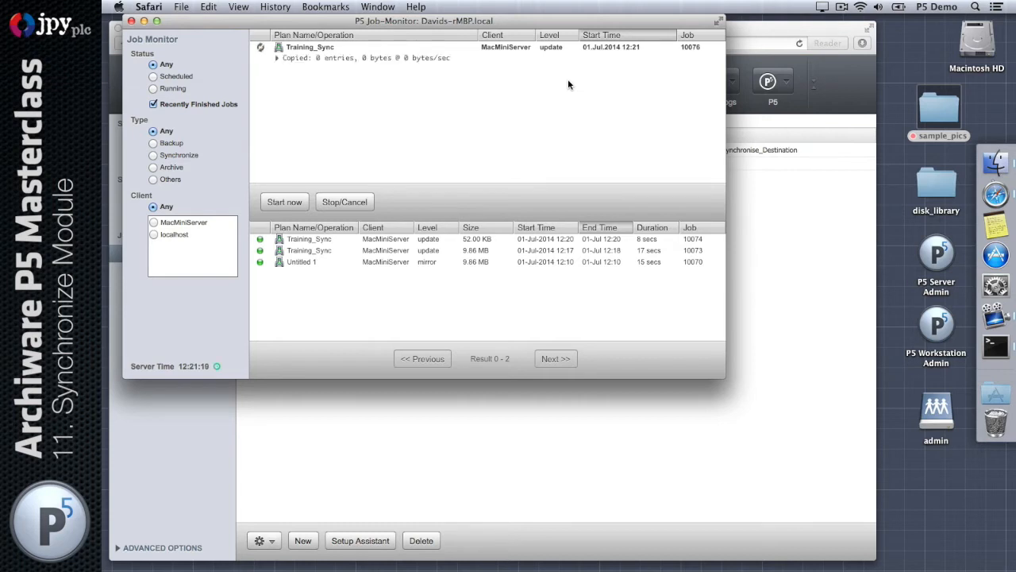
click(277, 58)
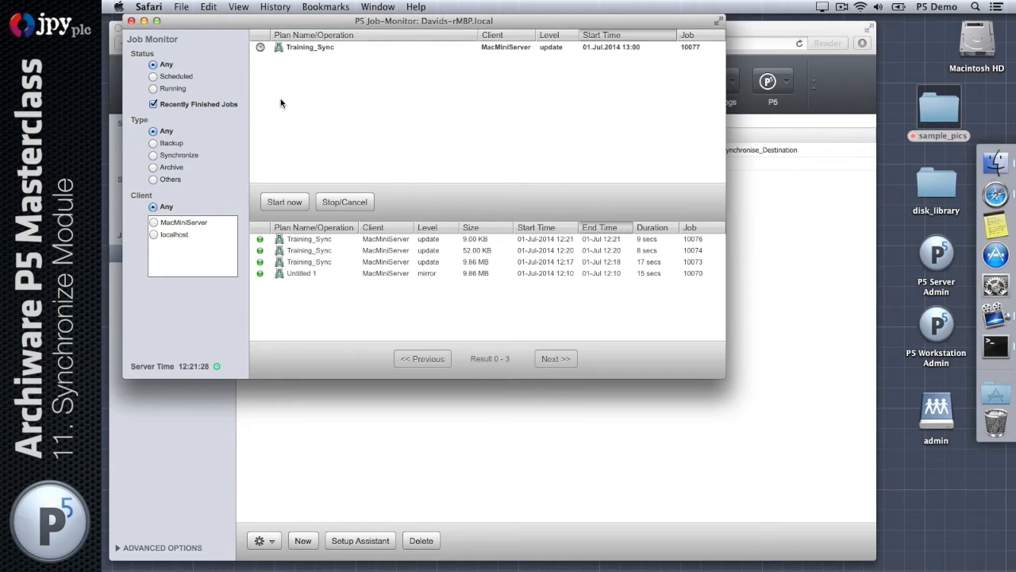
Step: Open Synchronise_Destination on the admin share in an enlarged window and preview the synchronized 2057 2.JPG
double_click(937, 409)
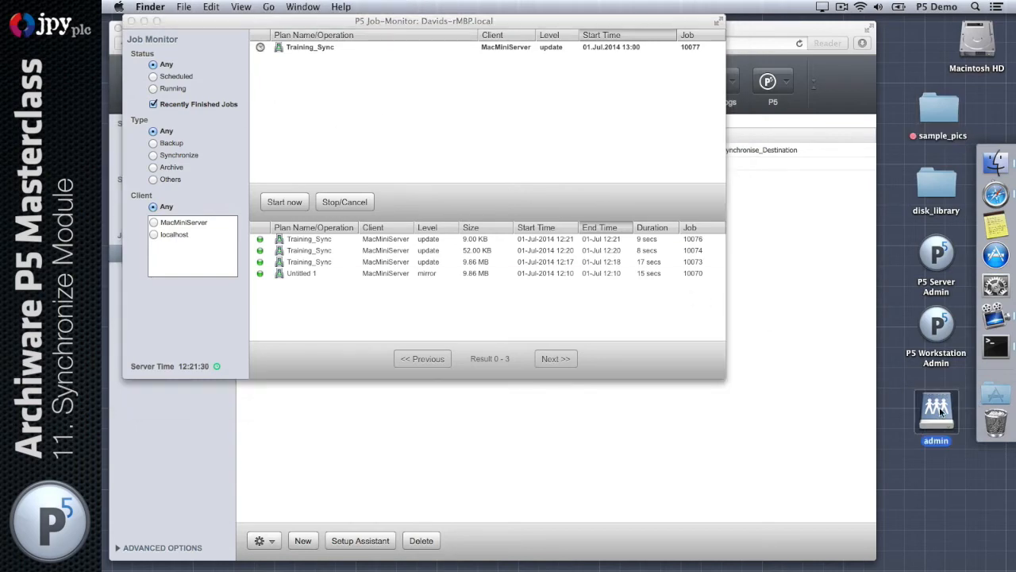
double_click(445, 383)
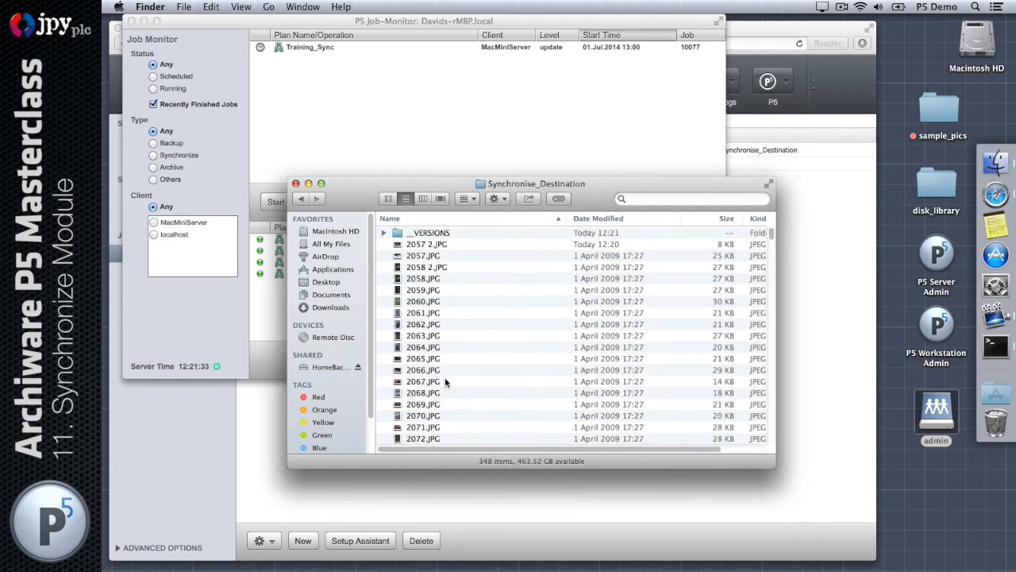
drag(516, 192, 479, 115)
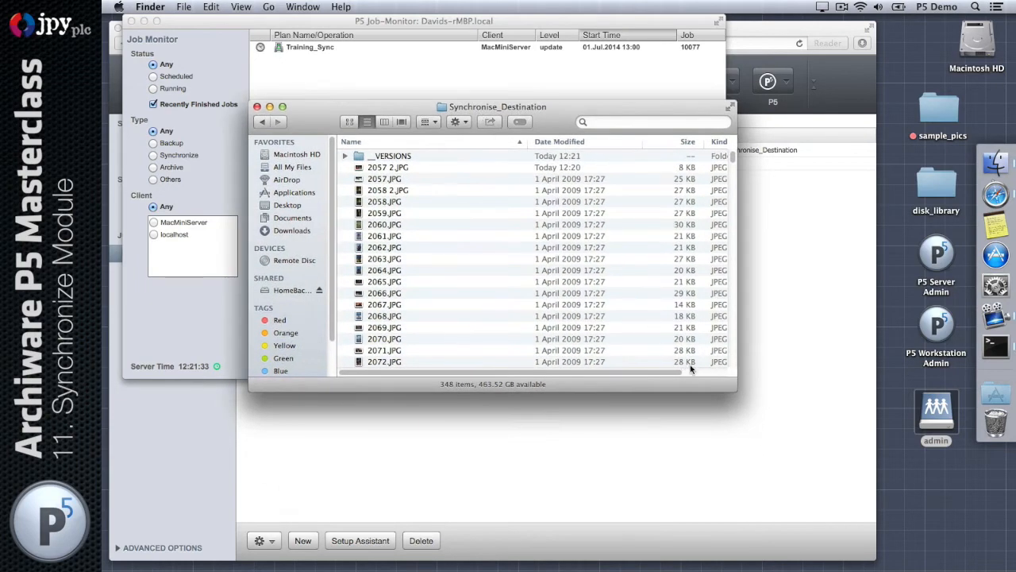
drag(737, 391, 848, 495)
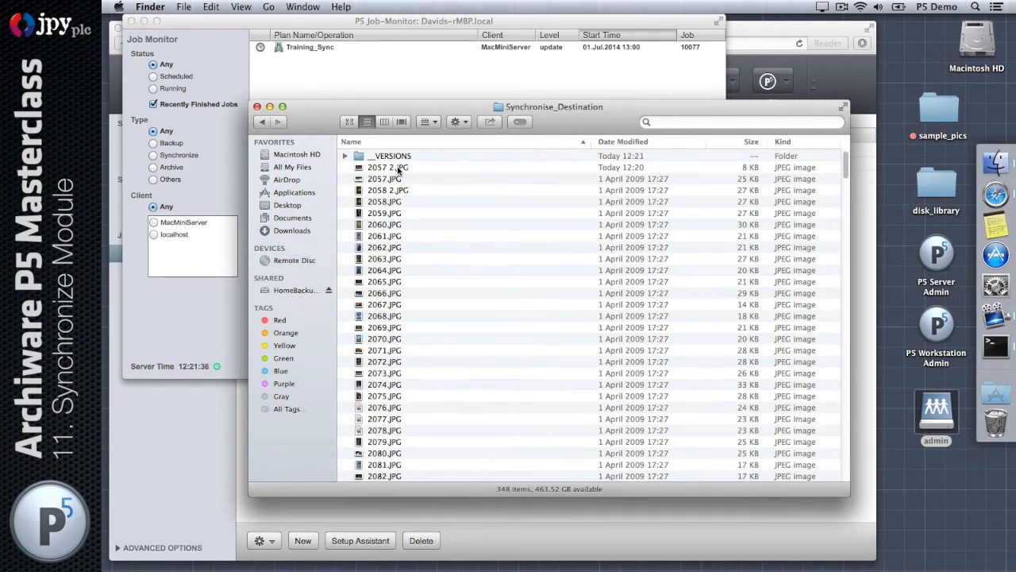
click(401, 168)
key(space)
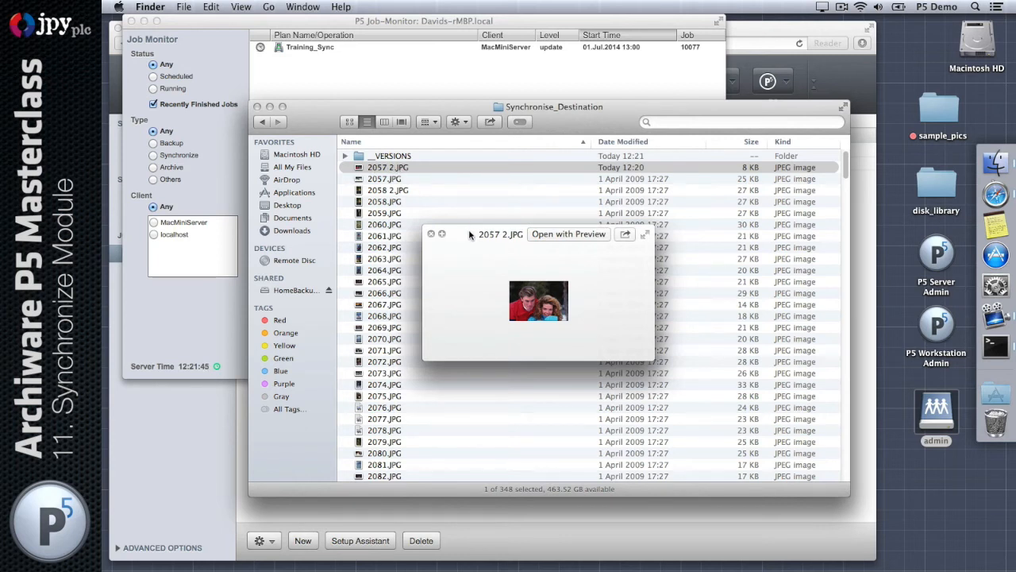
Step: Expand the __VERSIONS folder in Synchronise_Destination and preview the earlier version 2057 2_1.JPG
key(space)
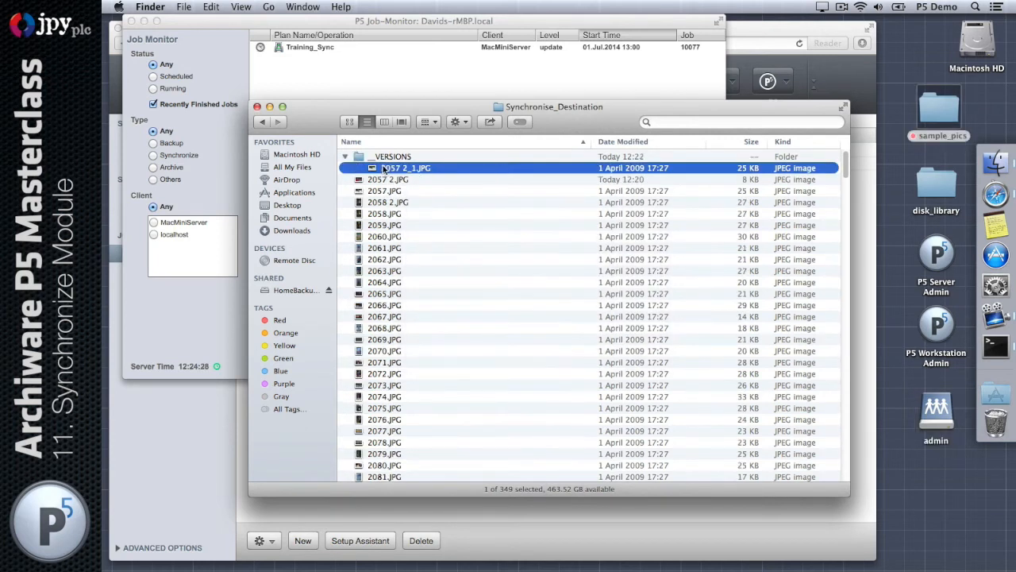
click(385, 169)
click(448, 168)
key(space)
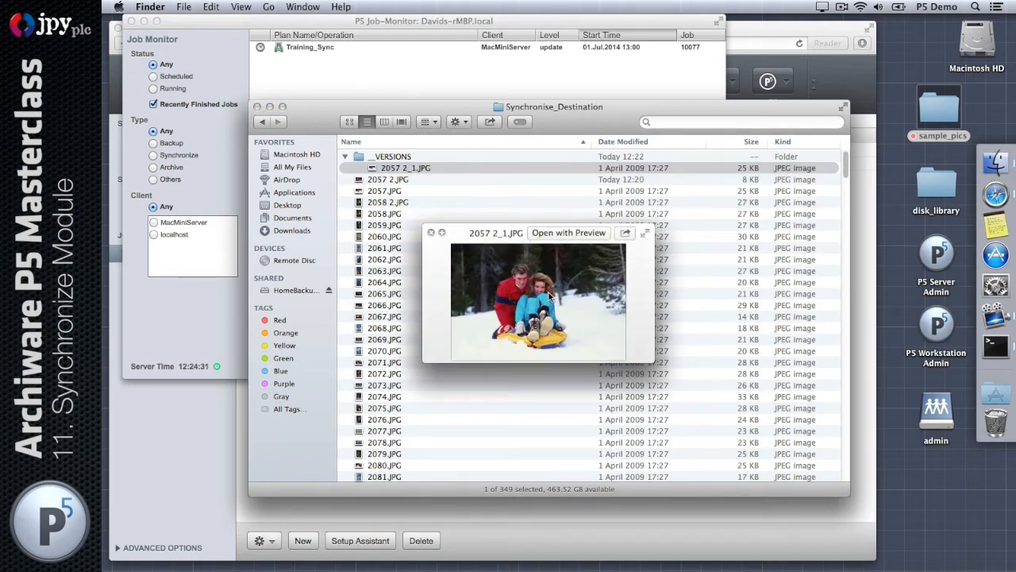
key(space)
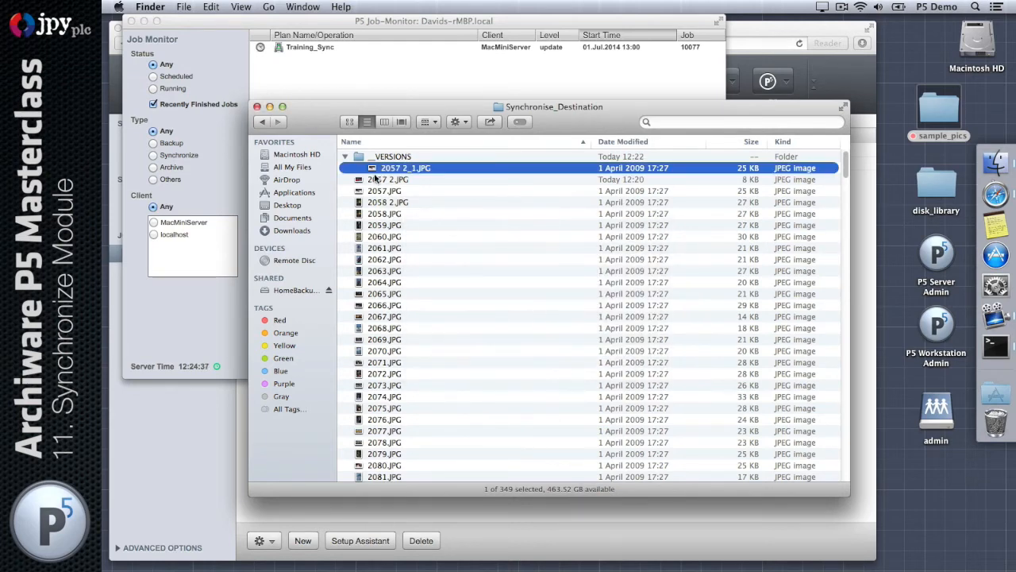
Step: Compare the current 2057 2.JPG with the saved version 2057 2_1.JPG by previewing each in turn
click(395, 180)
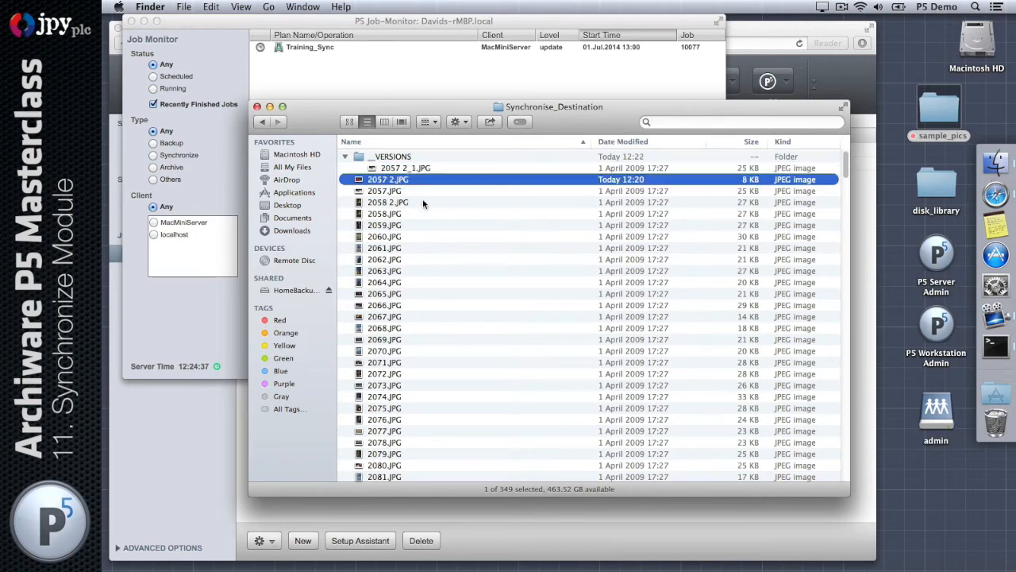
key(space)
key(space)
click(411, 169)
key(space)
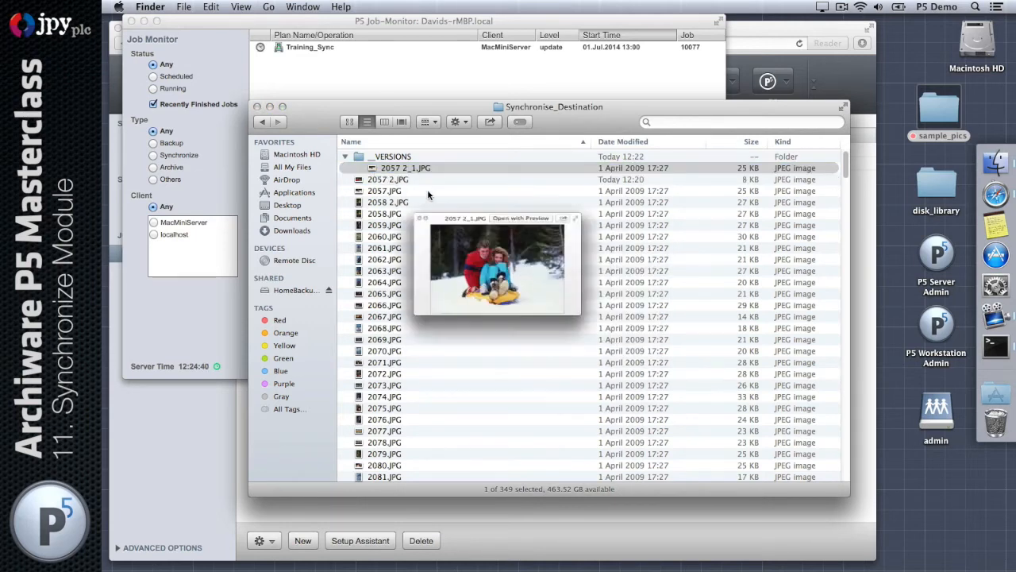
key(space)
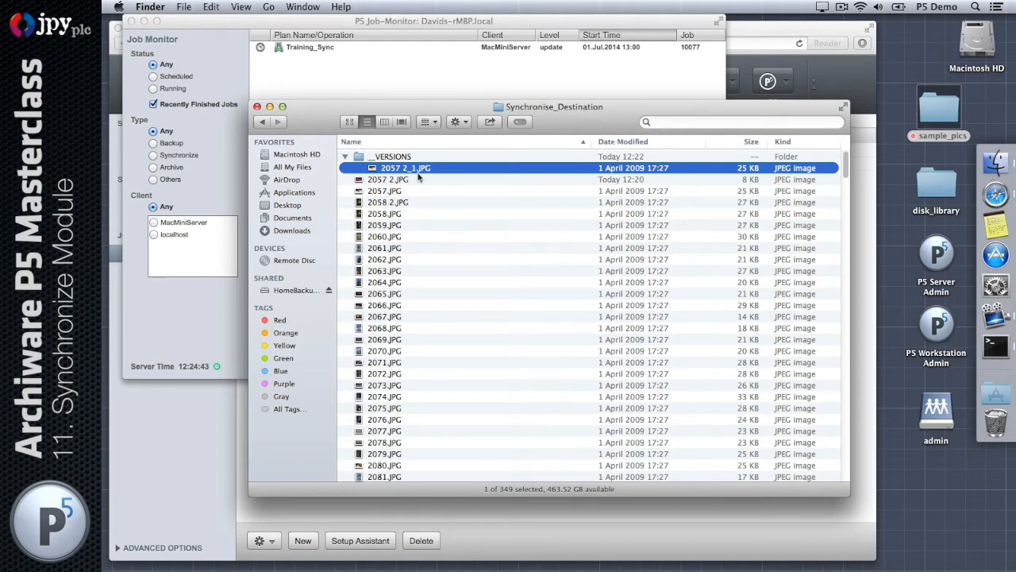
Step: Open the sample_pics folder on the desktop and look over 2057 2.JPG and the other source files
double_click(943, 117)
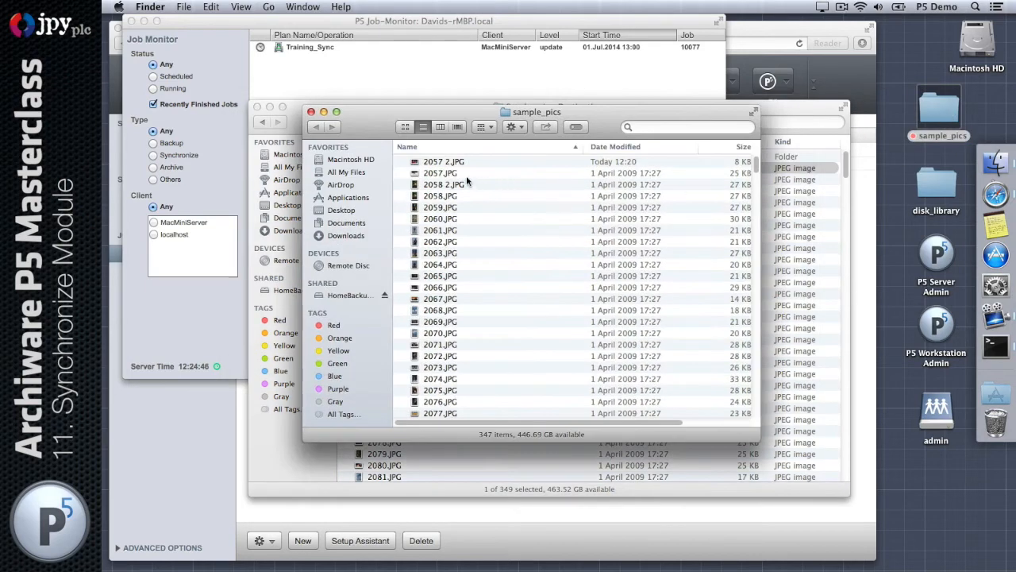
click(457, 163)
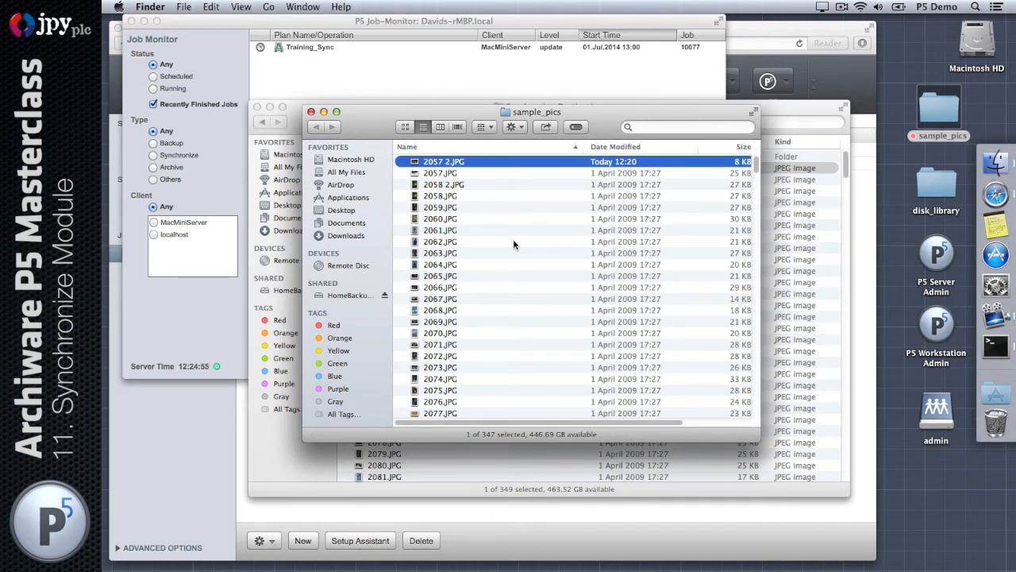
scroll(513, 244, down, 5)
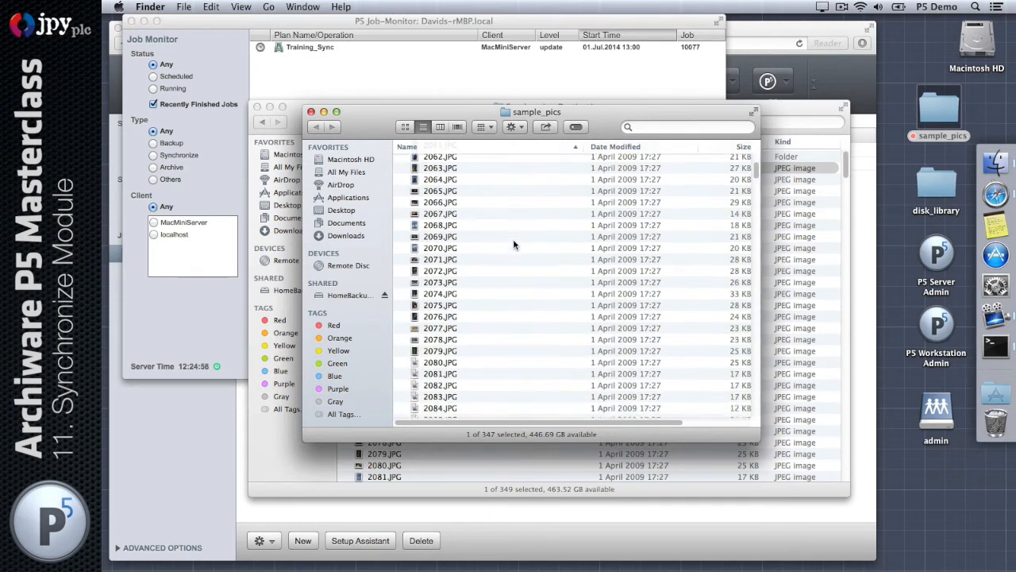
Step: Switch back to P5 in Safari, open the Training_Sync plan and show its Synchronize Options
click(753, 29)
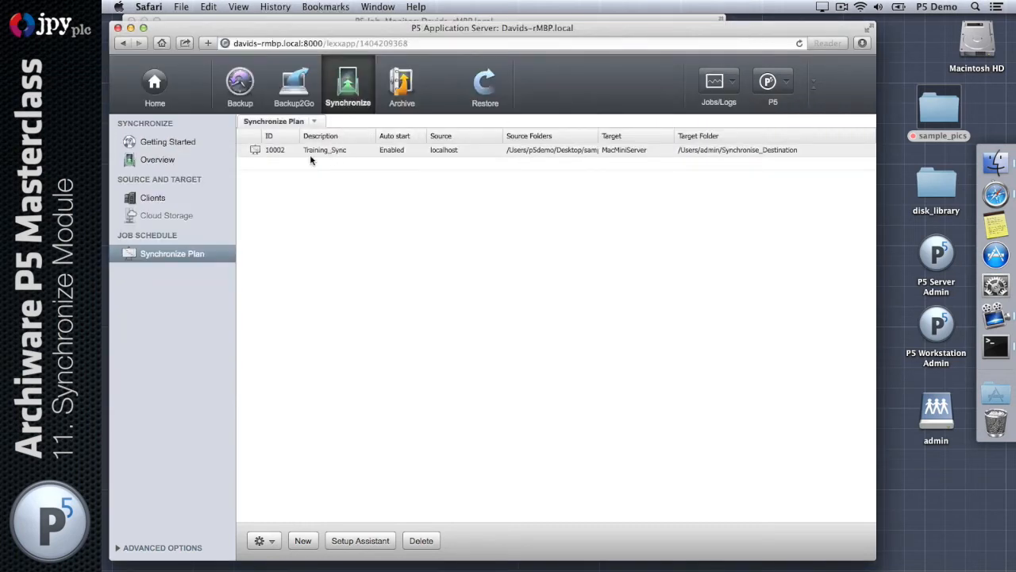
click(362, 150)
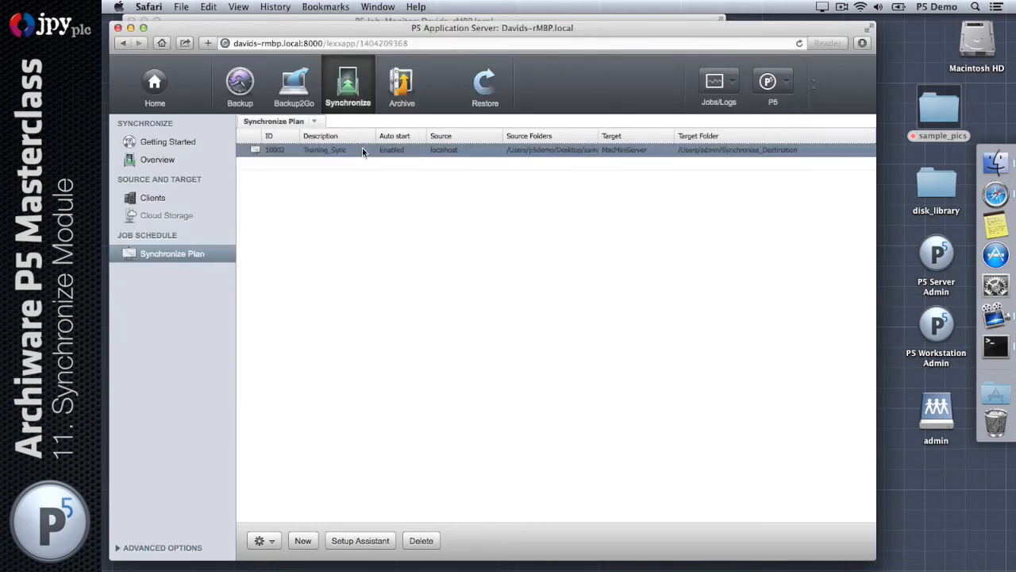
double_click(362, 149)
drag(350, 25, 559, 37)
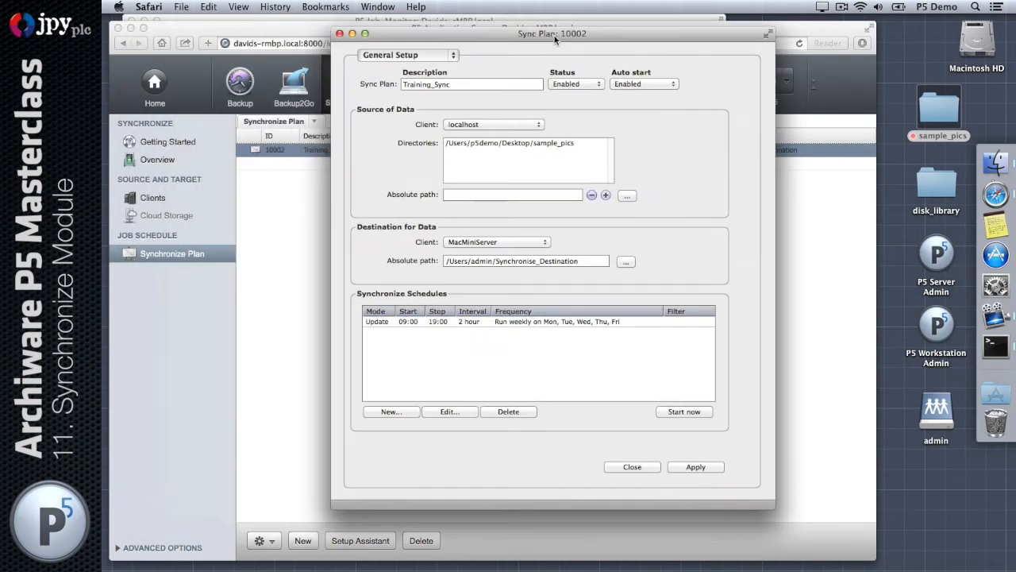
click(386, 56)
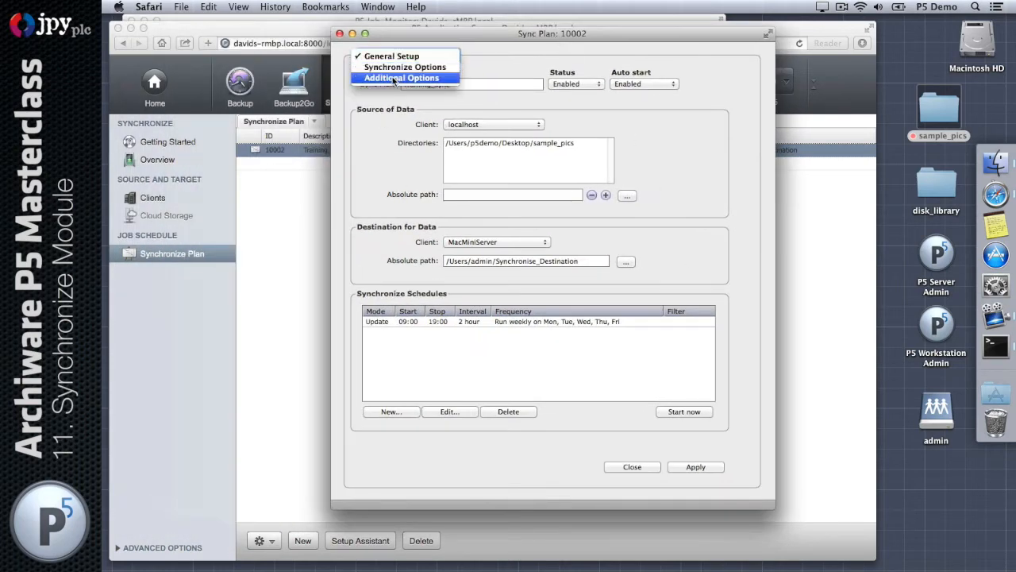
click(394, 68)
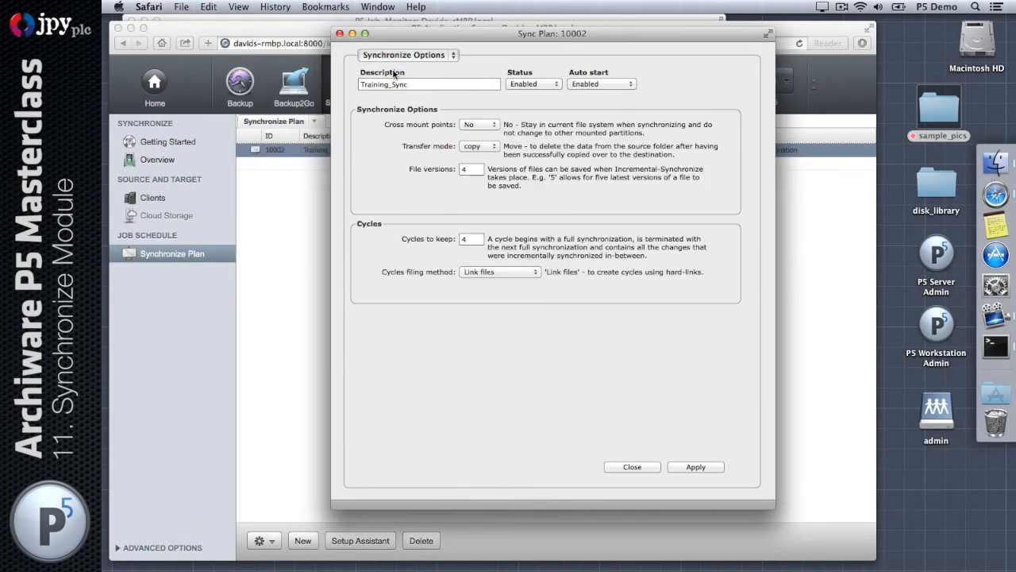
Step: Examine the plan's file versions, transfer mode, cycles to keep and cycles filing method options
double_click(470, 169)
key(shift+Tab)
click(495, 150)
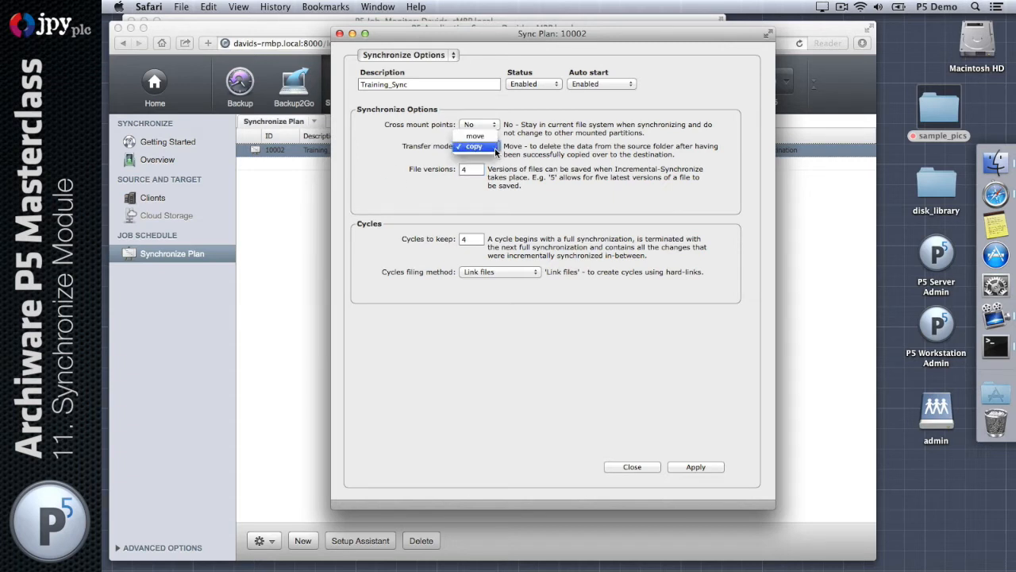
click(494, 148)
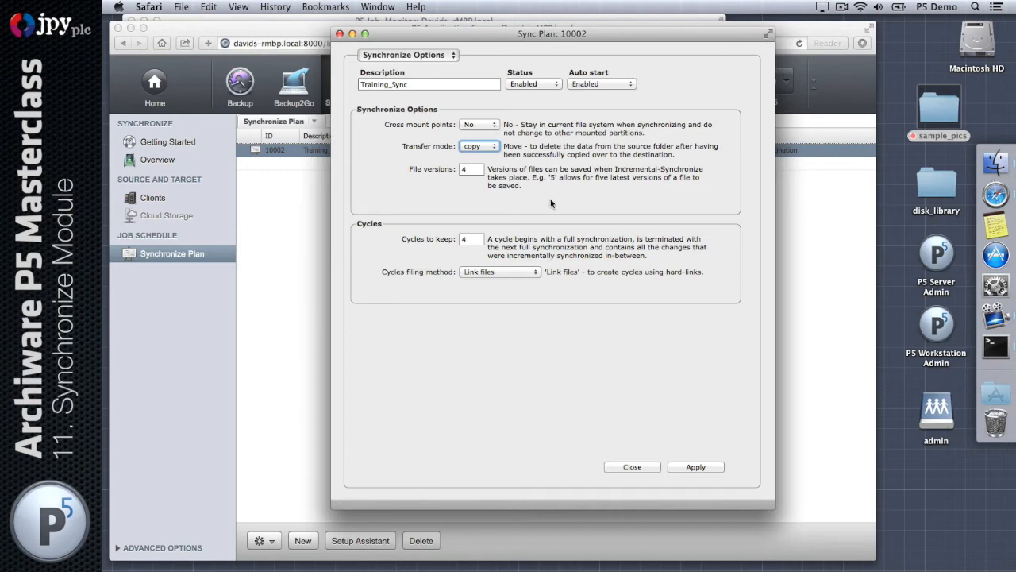
click(481, 239)
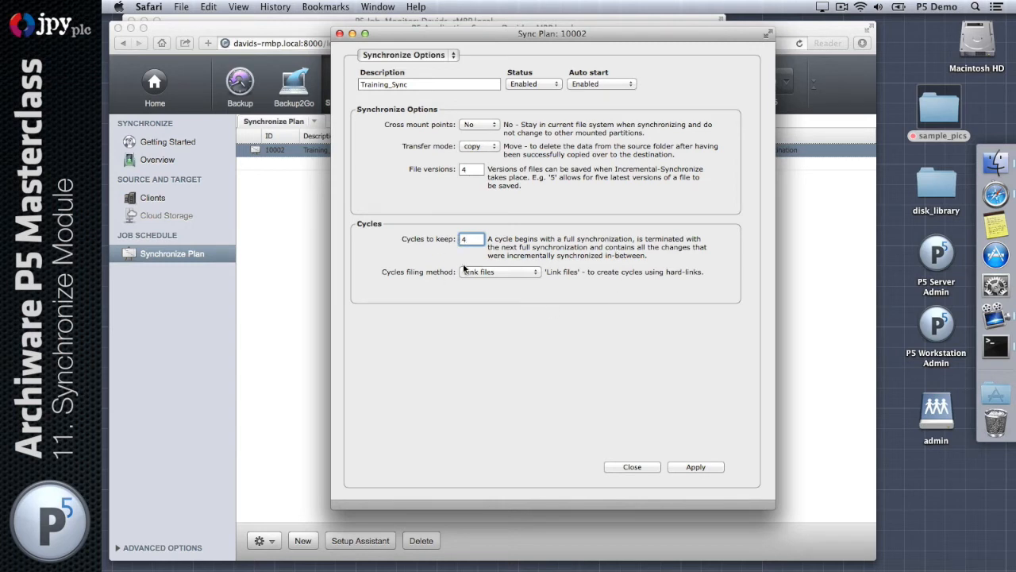
click(534, 273)
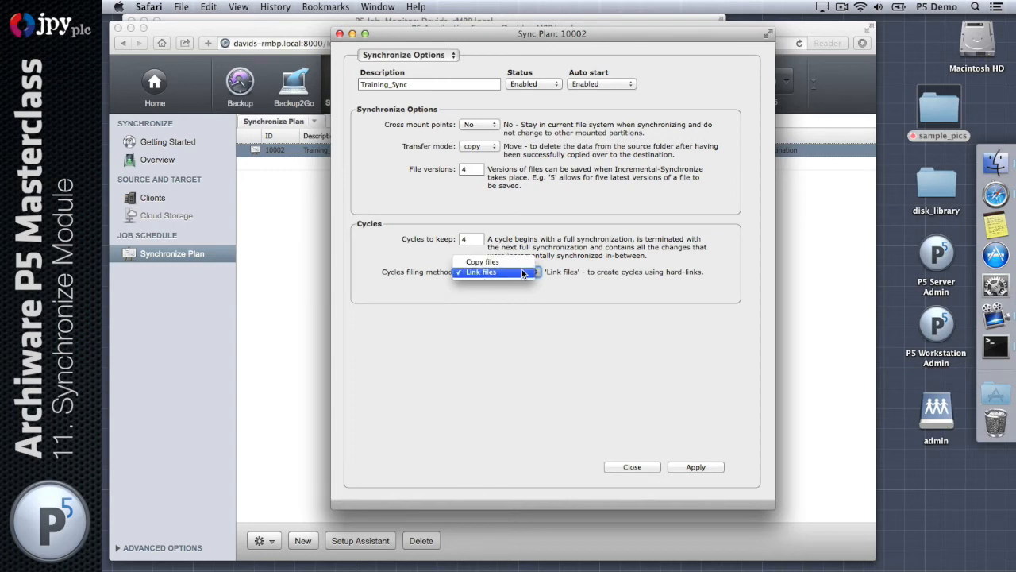
click(480, 272)
Step: Return to the plan's General Setup and open the Additional Options of its Update schedule
click(429, 53)
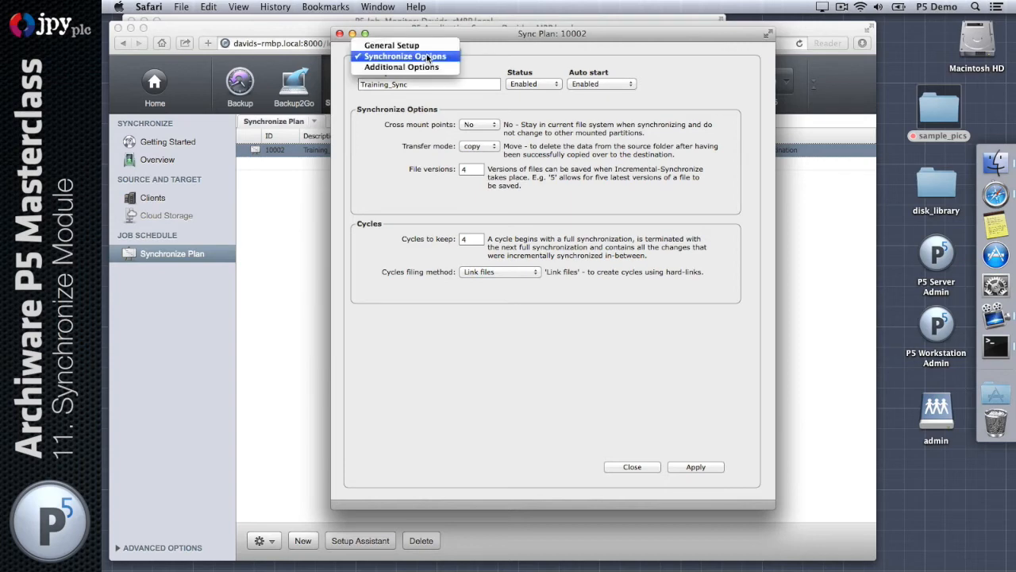
click(426, 43)
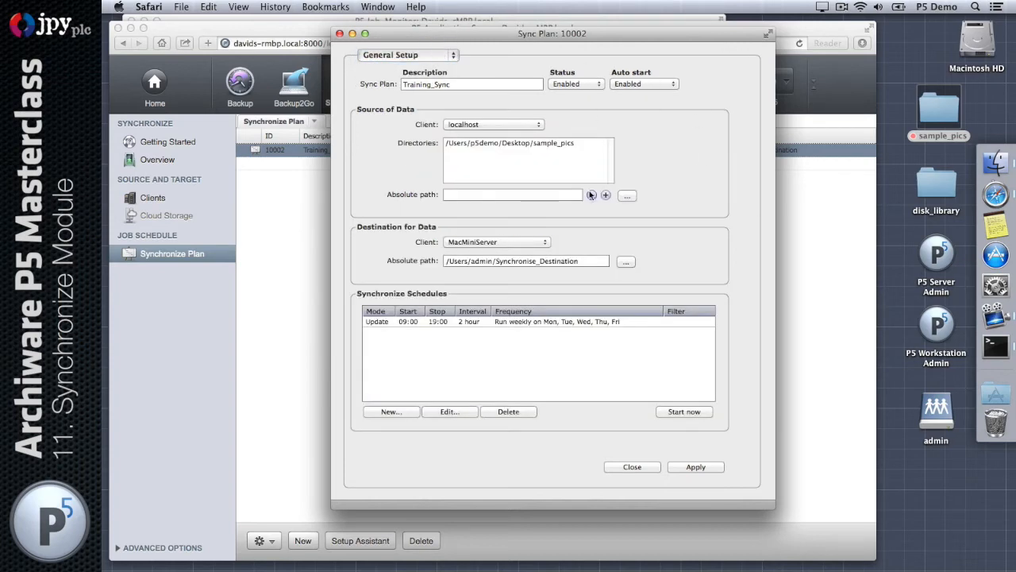
click(572, 321)
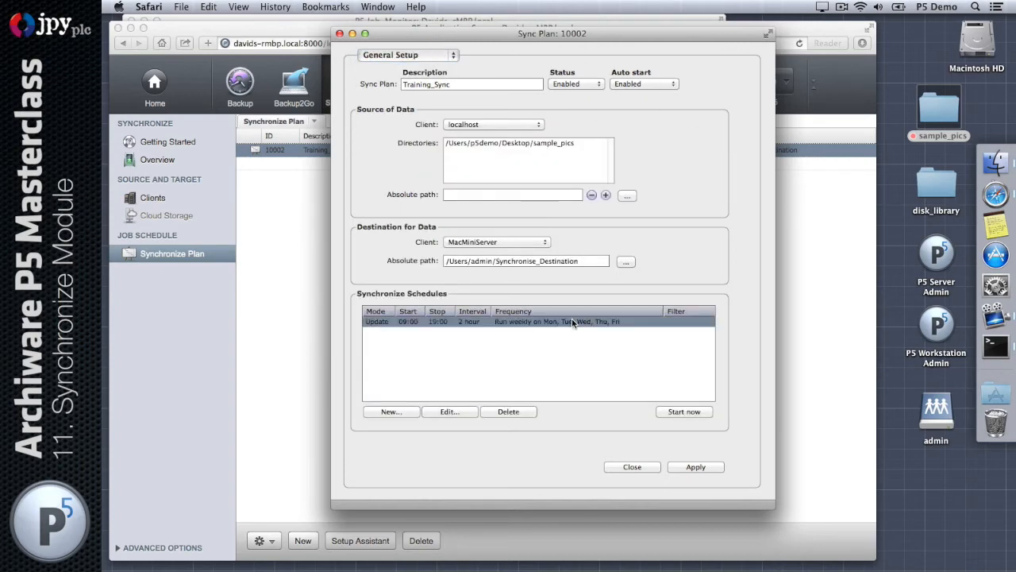
double_click(571, 321)
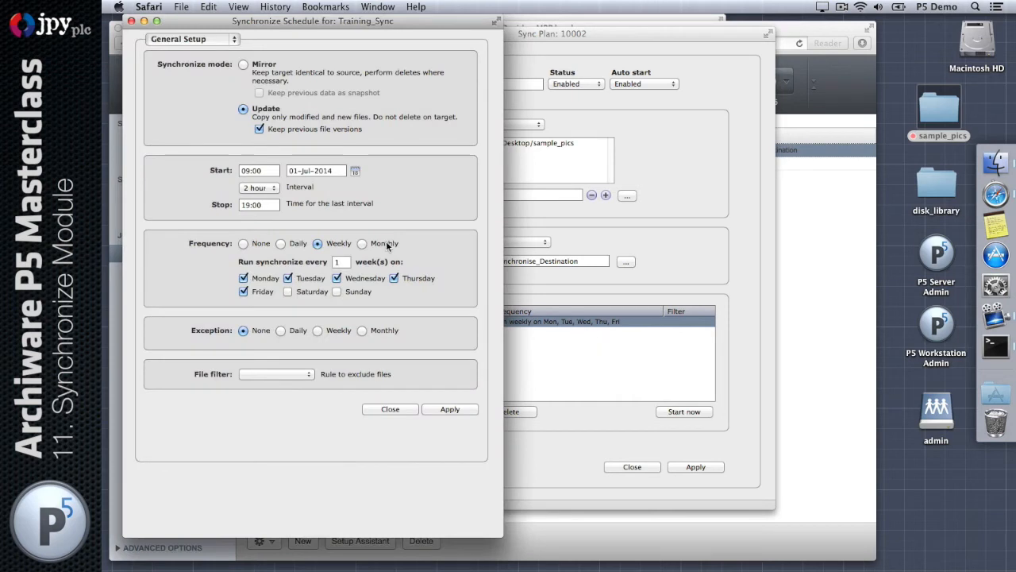
click(222, 41)
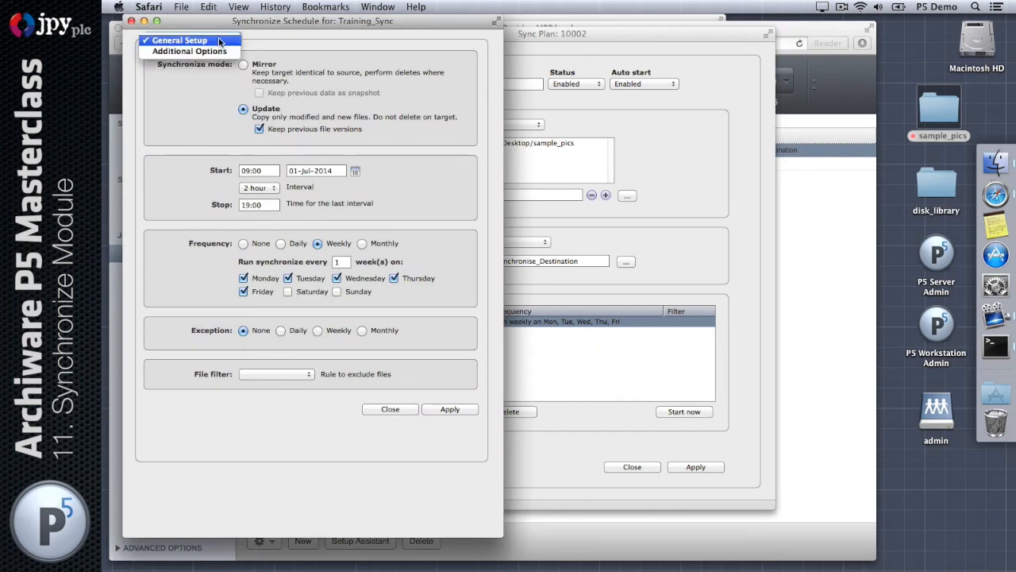
click(219, 51)
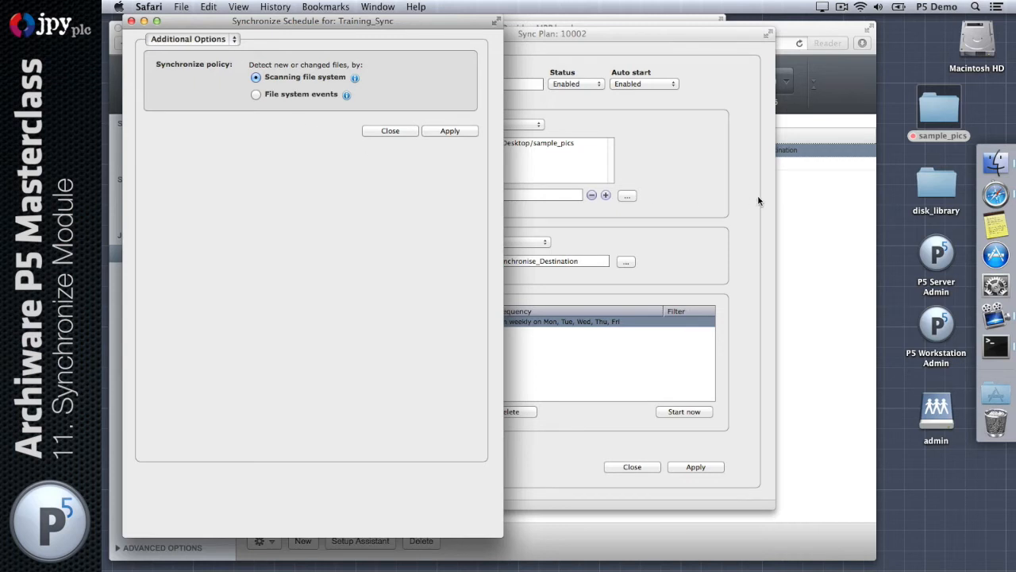
Step: Read the explanation of the Scanning file system synchronize policy and dismiss it
drag(898, 73, 939, 120)
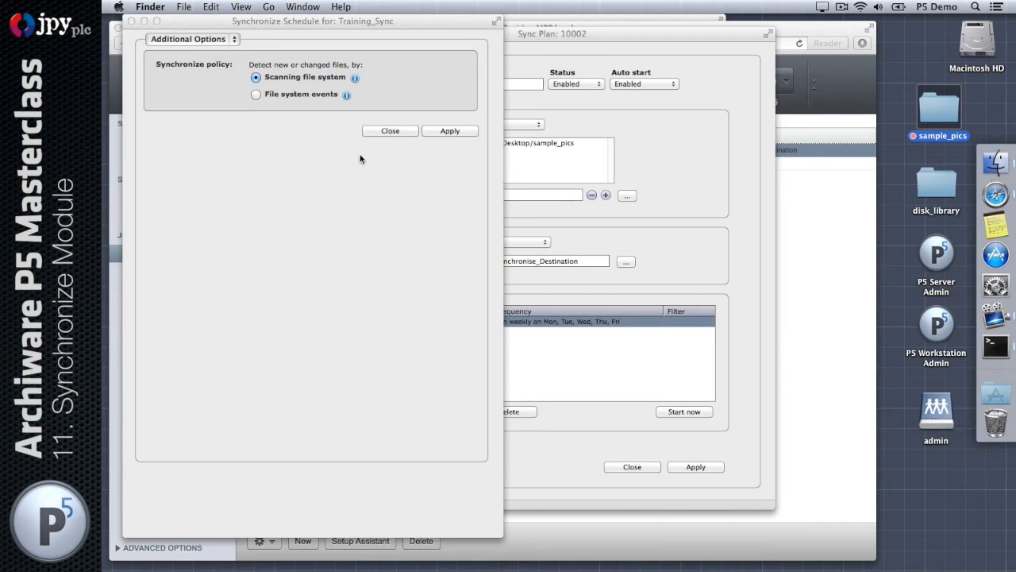
click(355, 79)
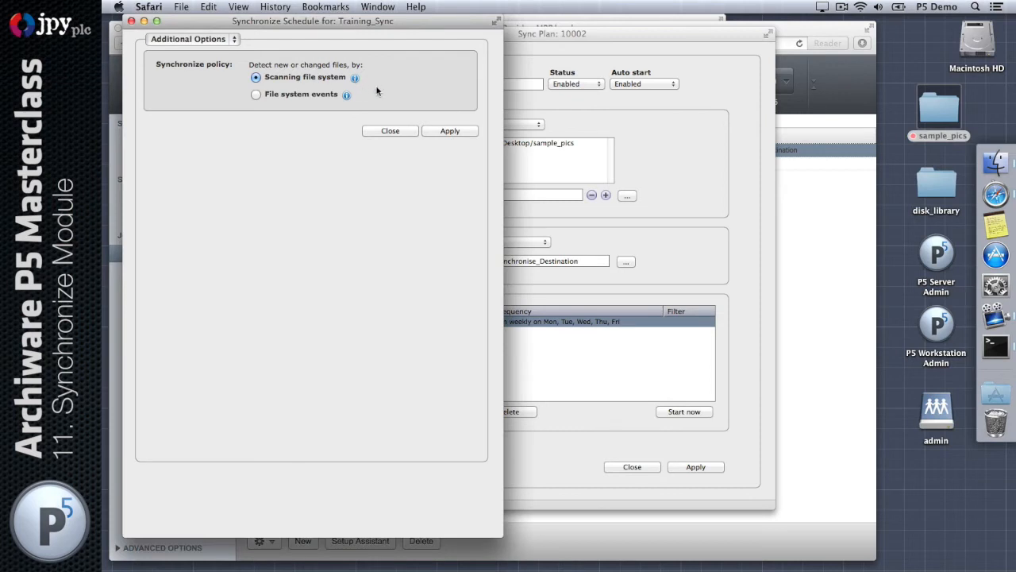
click(355, 79)
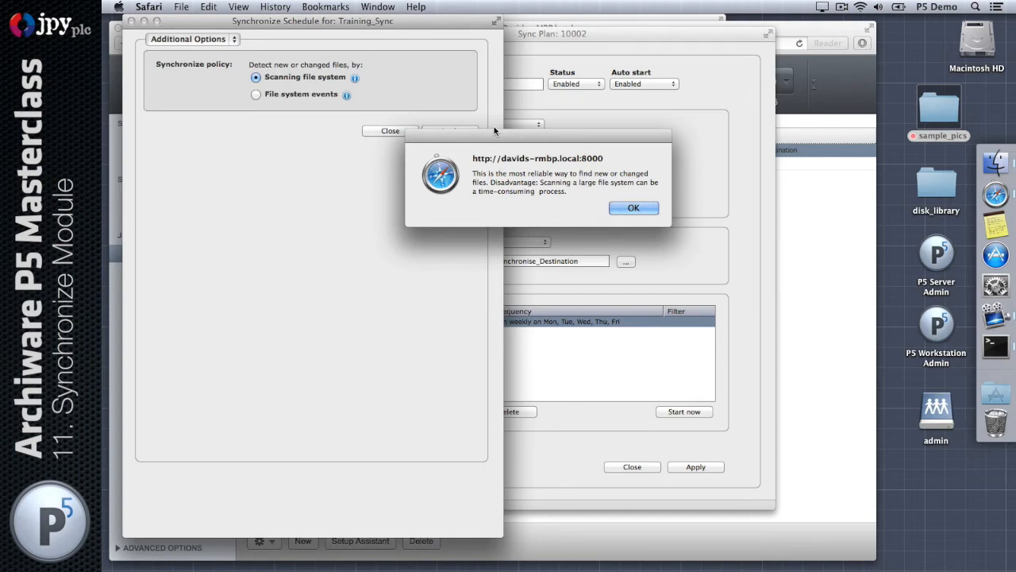
click(648, 211)
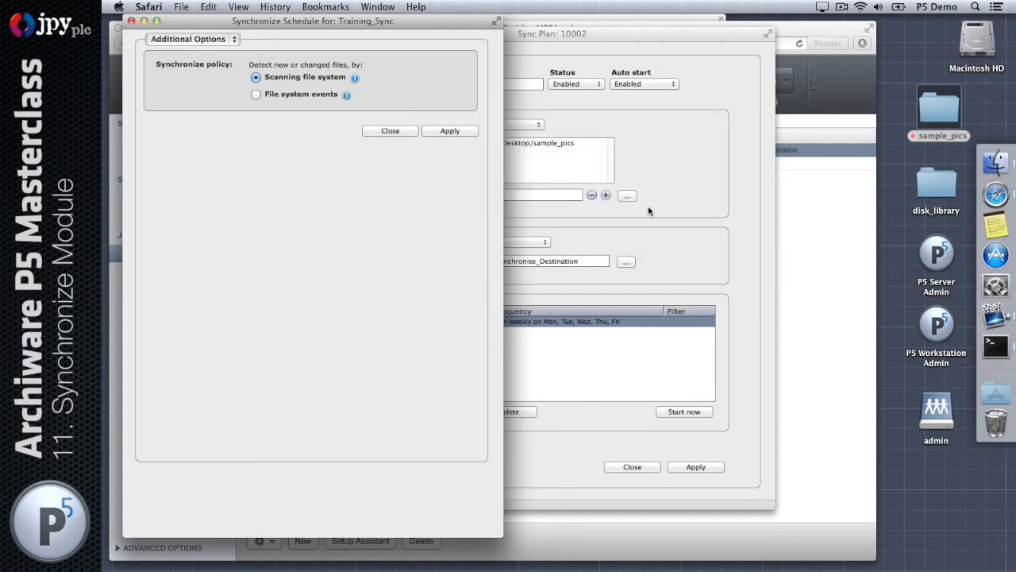
Step: Try File system events as the synchronize policy, read its explanation, and apply the schedule with Scanning file system selected
click(256, 94)
click(346, 95)
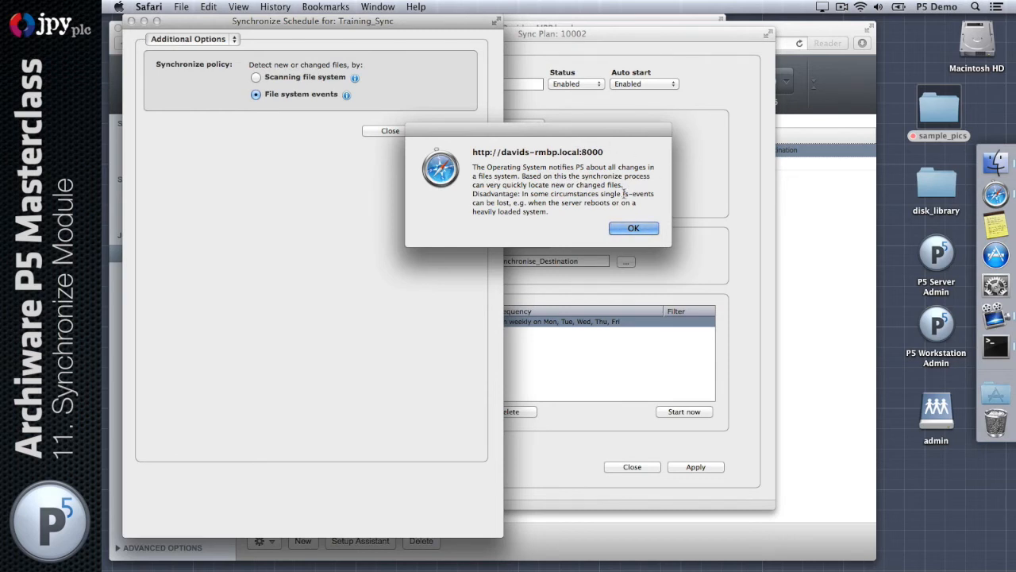
drag(623, 195, 656, 196)
click(644, 229)
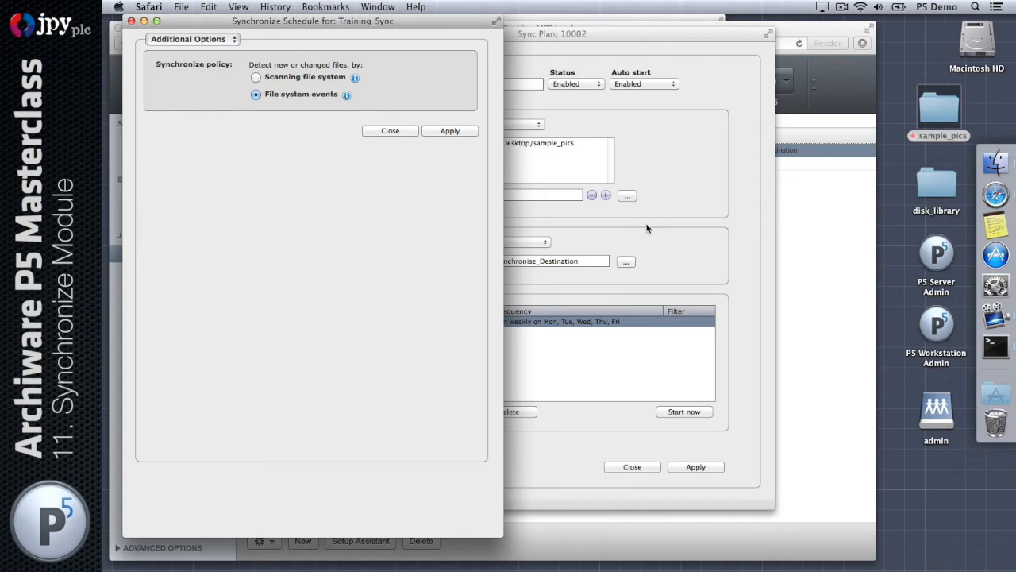
click(256, 77)
click(454, 132)
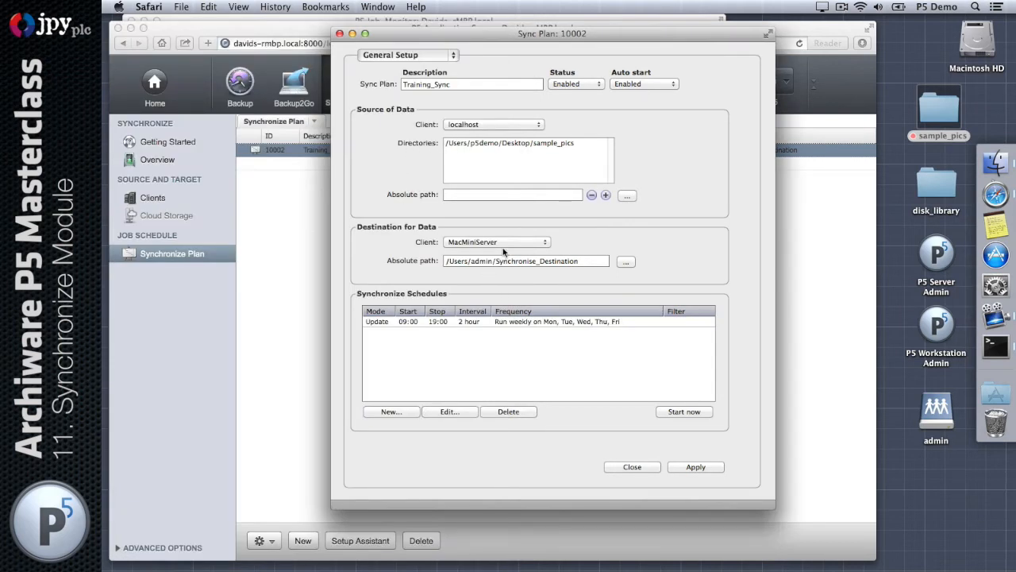
Step: Change the Training_Sync schedule's synchronize mode to Mirror and apply the schedule
click(632, 320)
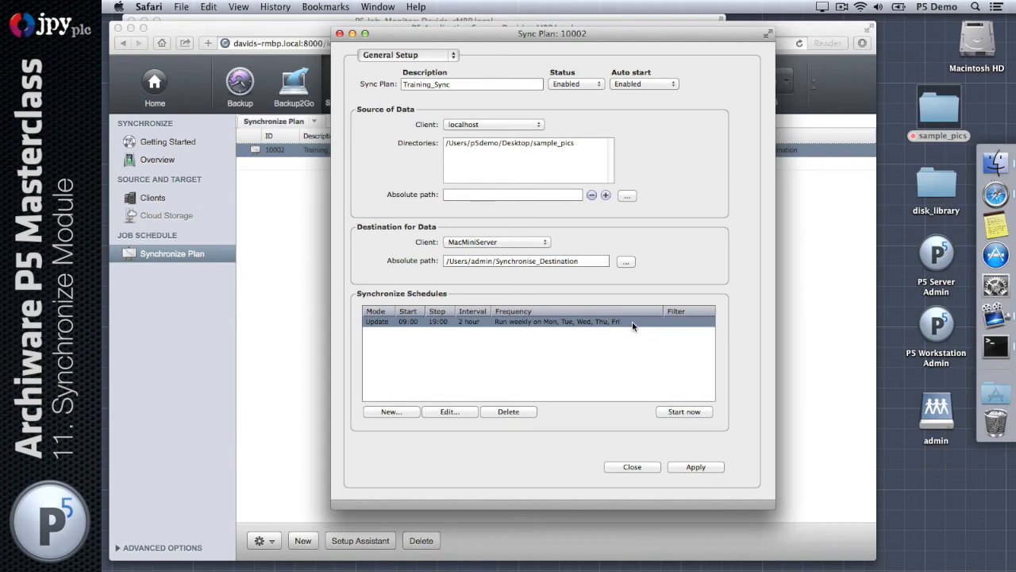
double_click(632, 321)
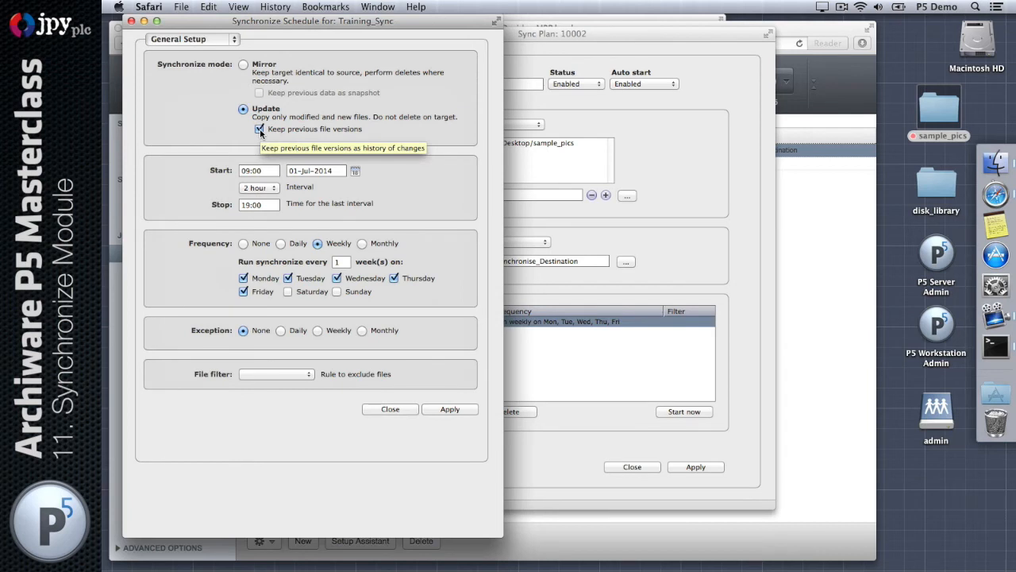
click(244, 64)
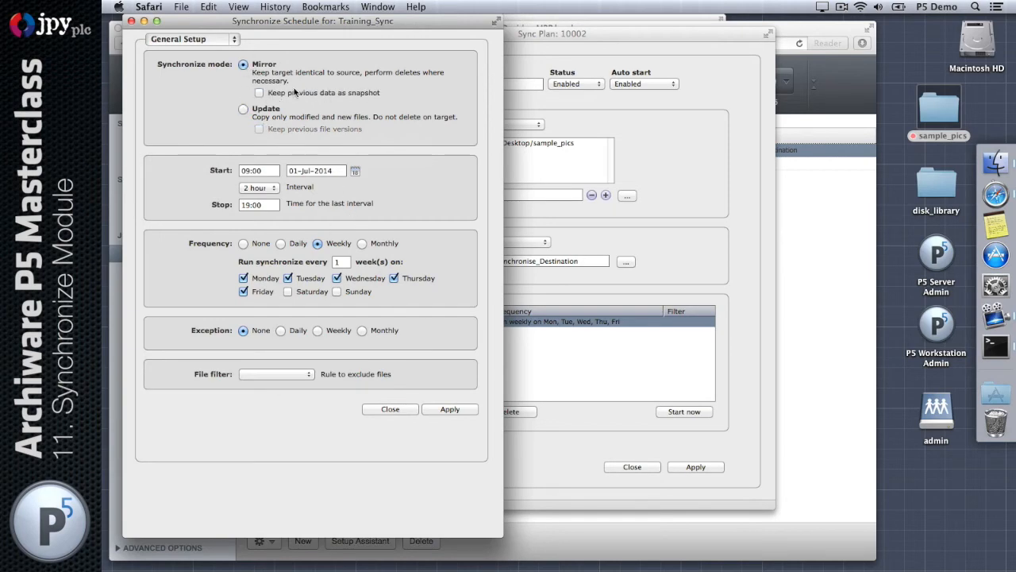
click(450, 410)
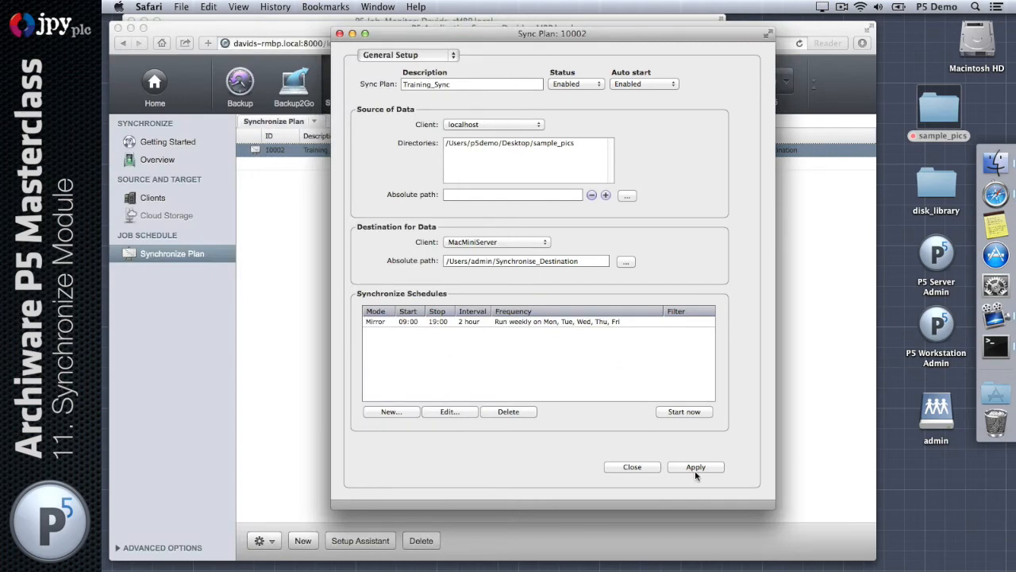
Step: Delete the pictures from 2057 2.JPG through 2069.JPG from the sample_pics folder on the desktop
double_click(942, 118)
scroll(640, 203, up, 5)
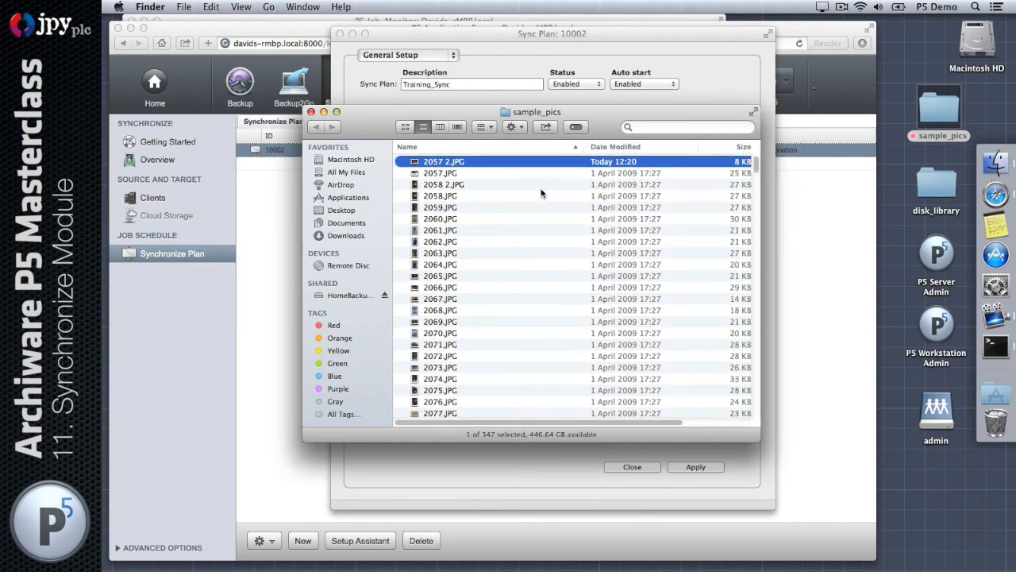
click(463, 321)
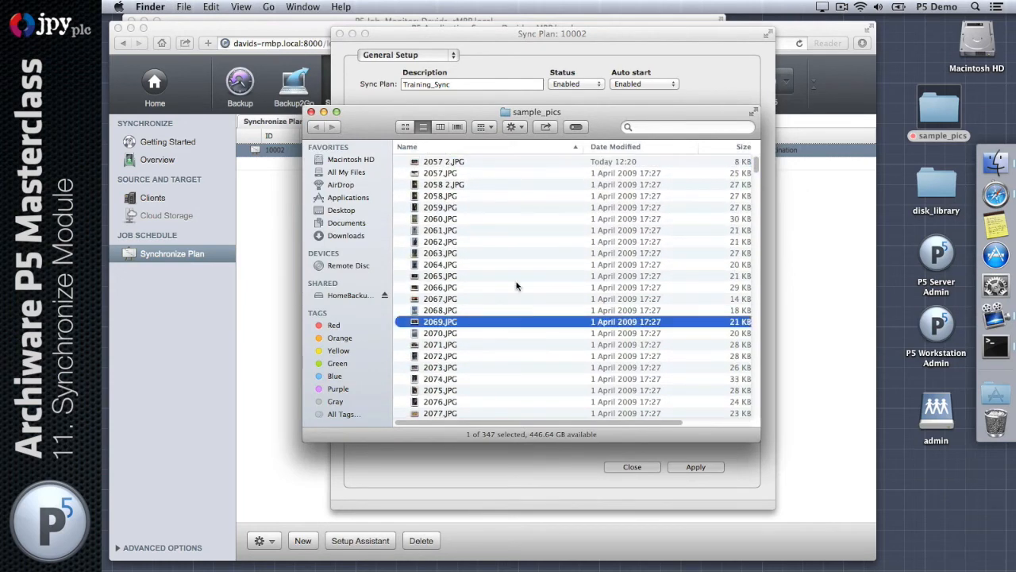
shift+click(463, 161)
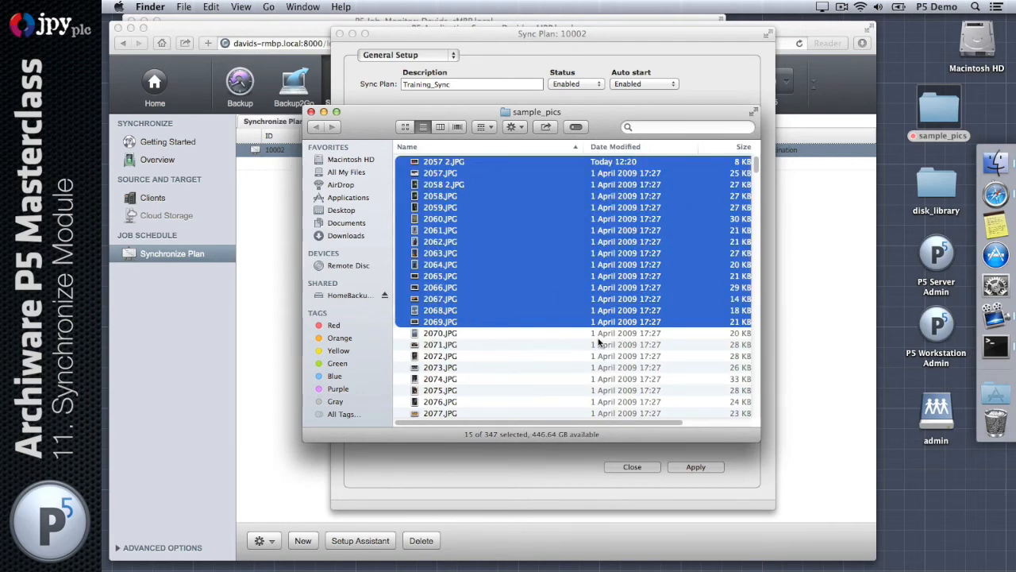
key(super+BackSpace)
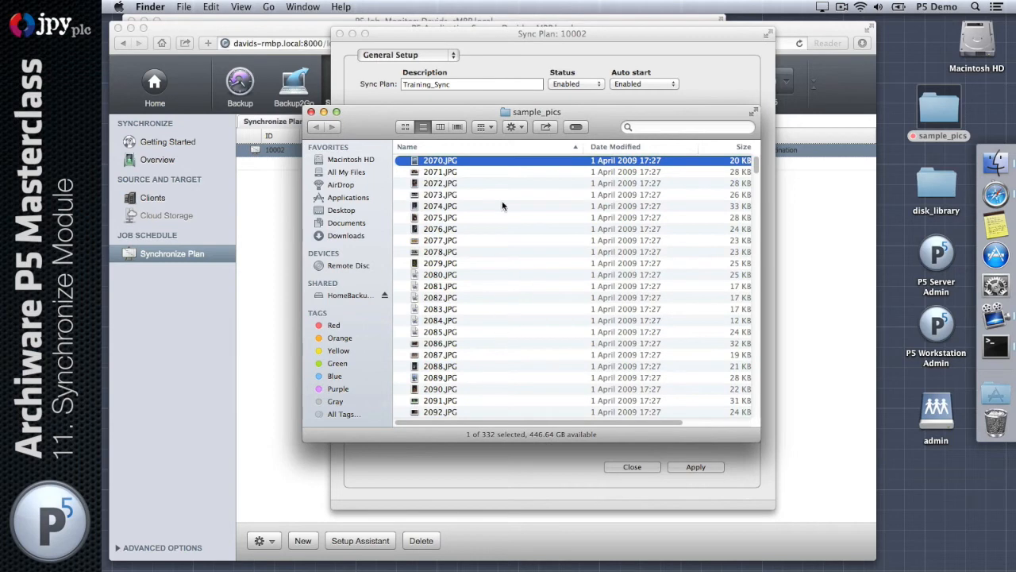
Step: Open Synchronise_Destination on the admin share, collapse __VERSIONS, and check the copies of the pictures deleted from the source
double_click(933, 409)
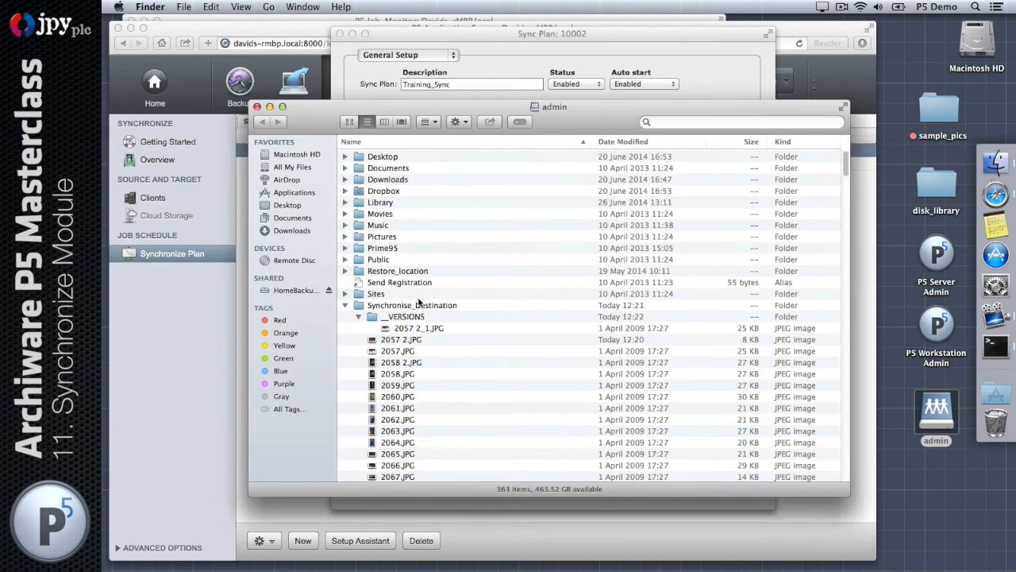
double_click(415, 307)
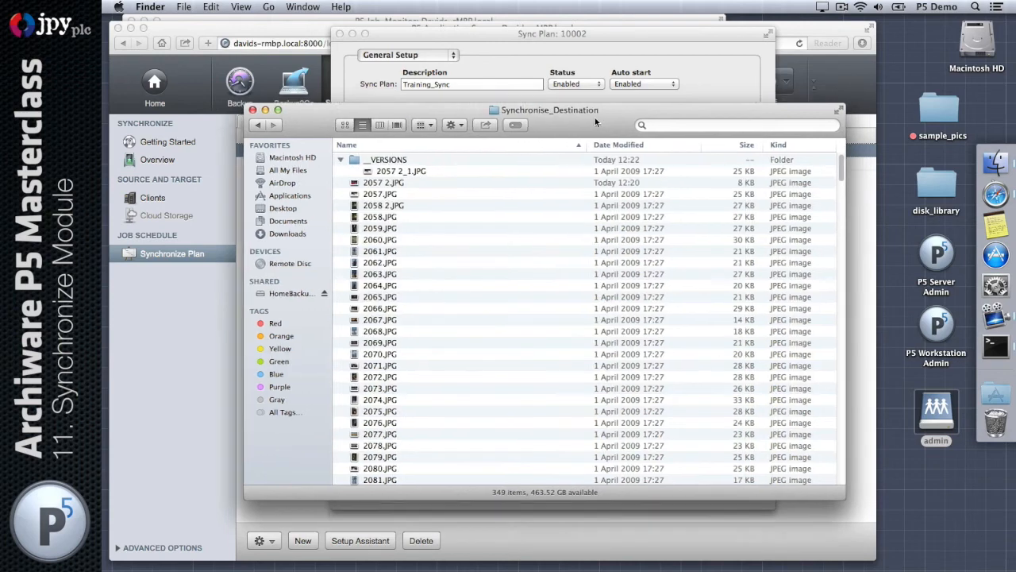
drag(602, 106, 508, 182)
click(251, 231)
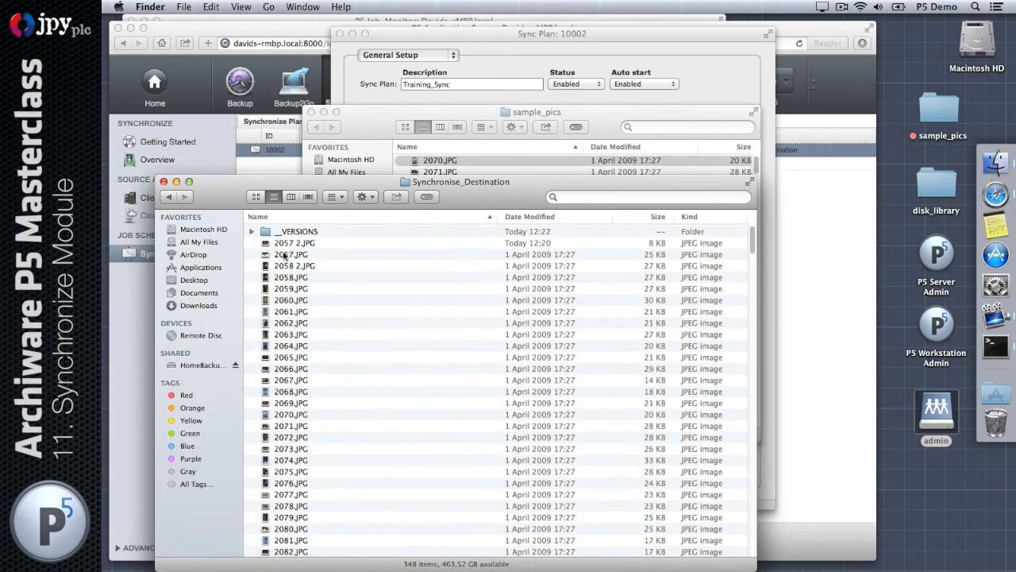
click(320, 403)
shift+click(341, 243)
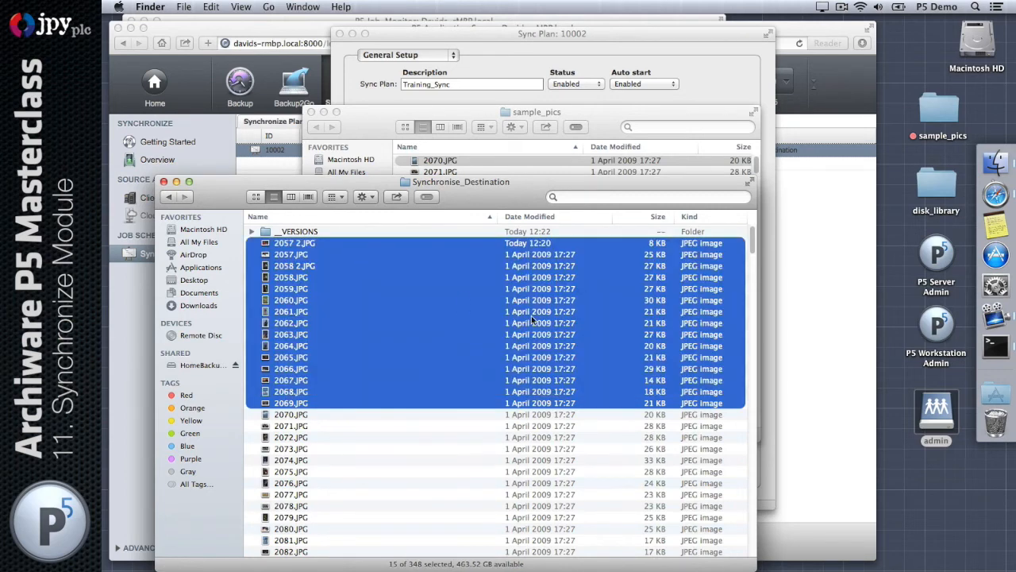
click(359, 231)
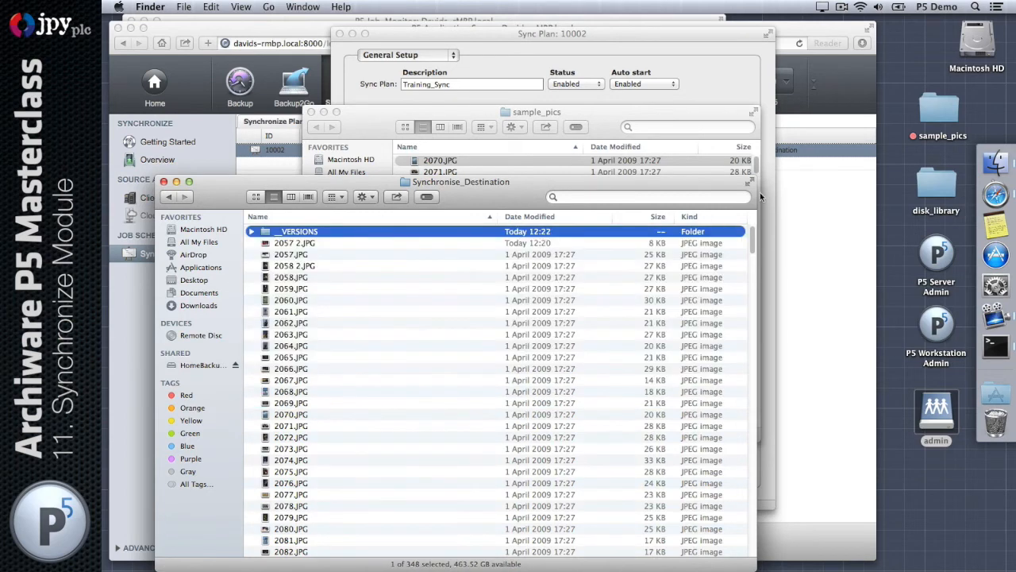
Step: Return to the Training_Sync plan, apply it and start its Mirror schedule immediately
click(685, 64)
click(564, 321)
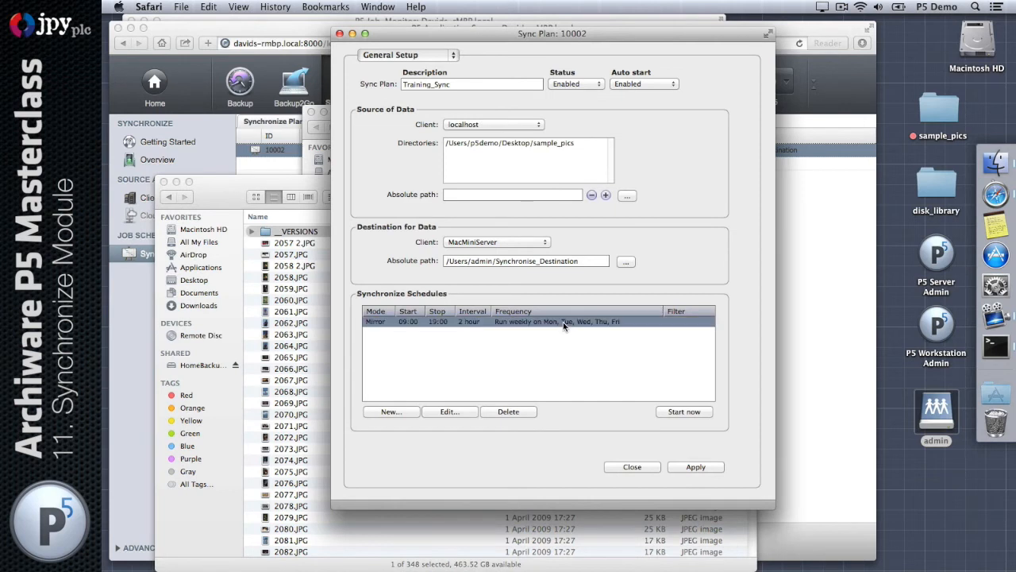
click(700, 467)
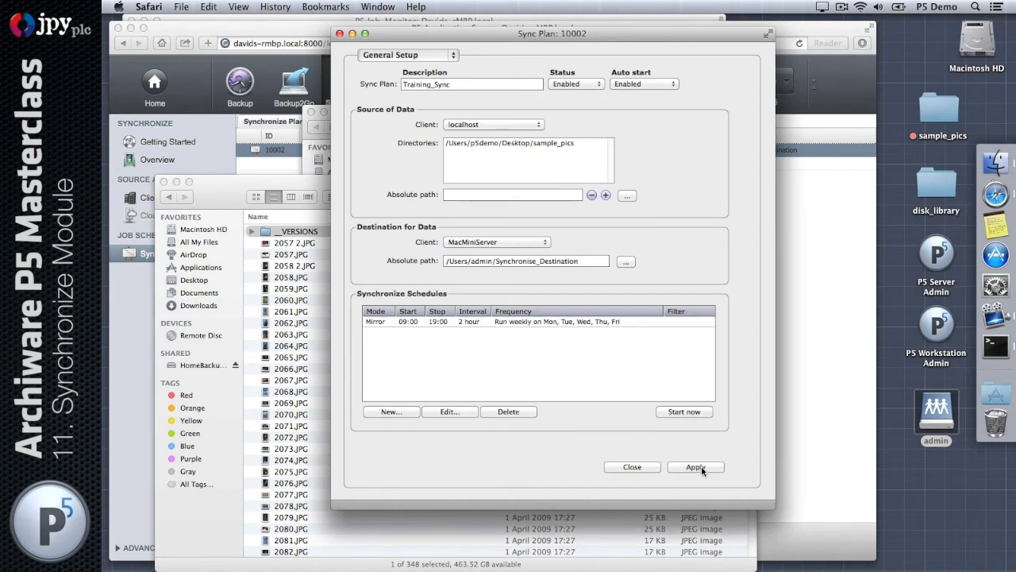
click(612, 322)
click(684, 413)
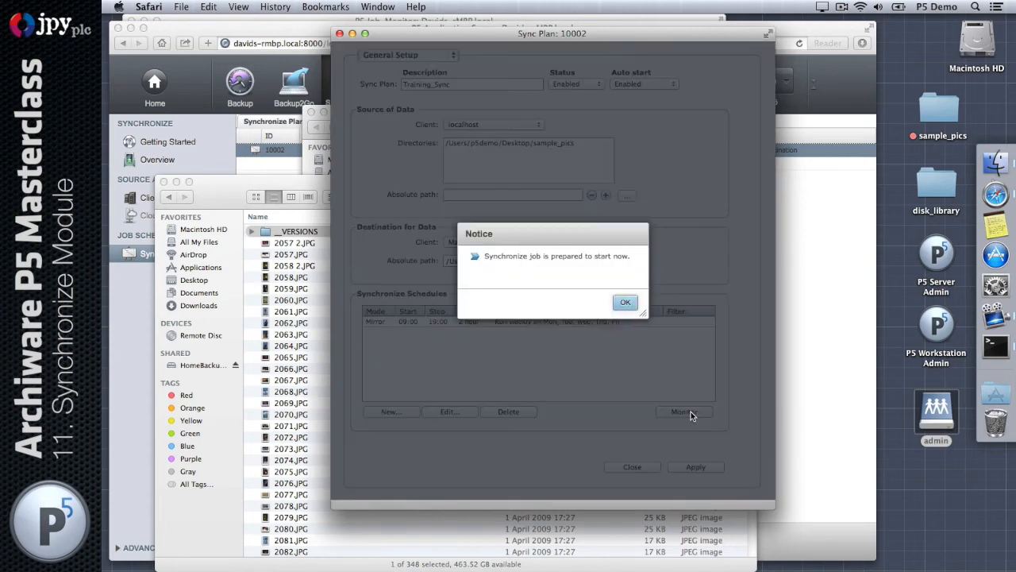
click(627, 303)
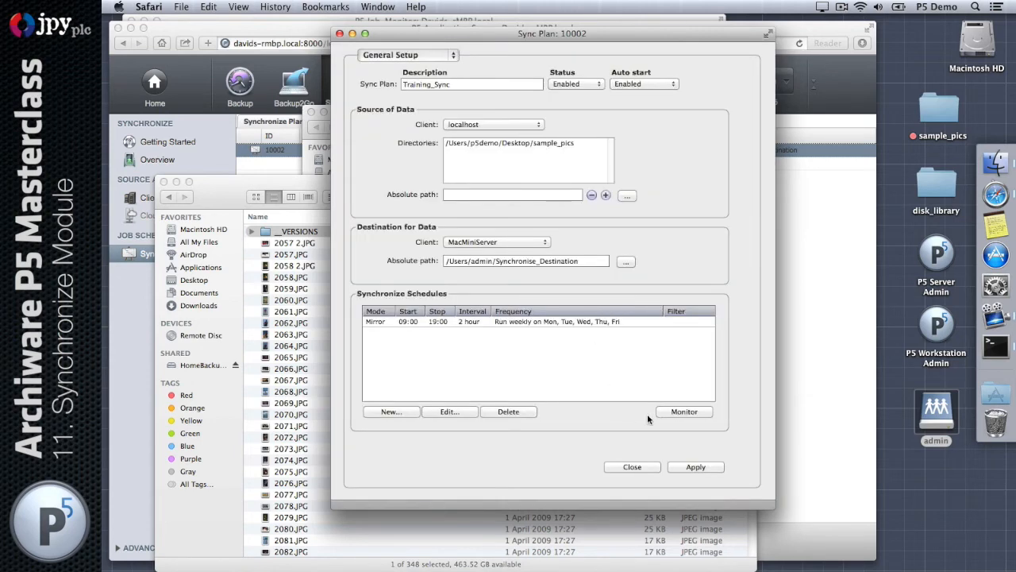
Step: Check the mirror job in the job monitor and compare the contents of Synchronise_Destination with sample_pics
click(677, 412)
drag(274, 21, 530, 87)
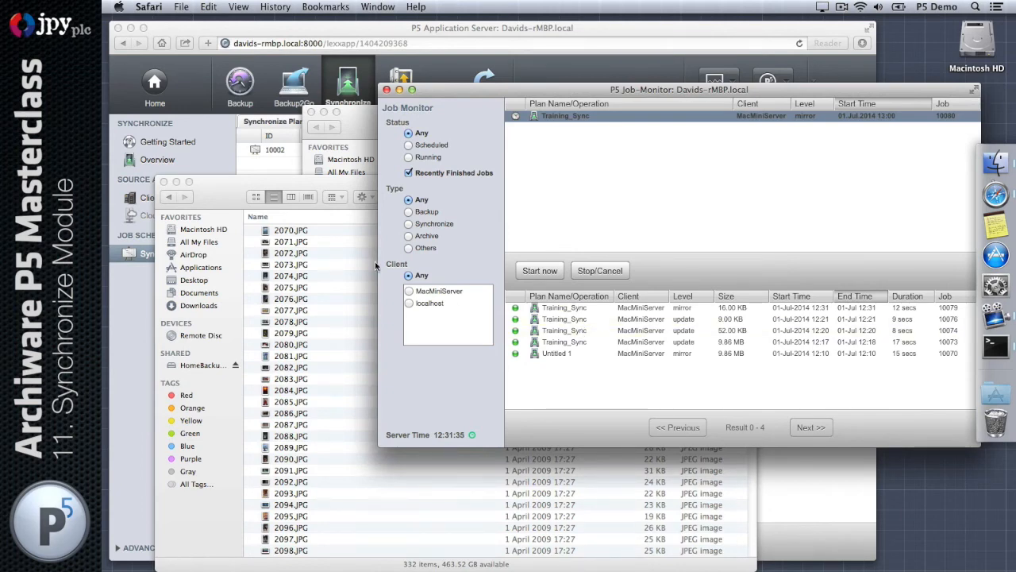
drag(324, 187, 326, 155)
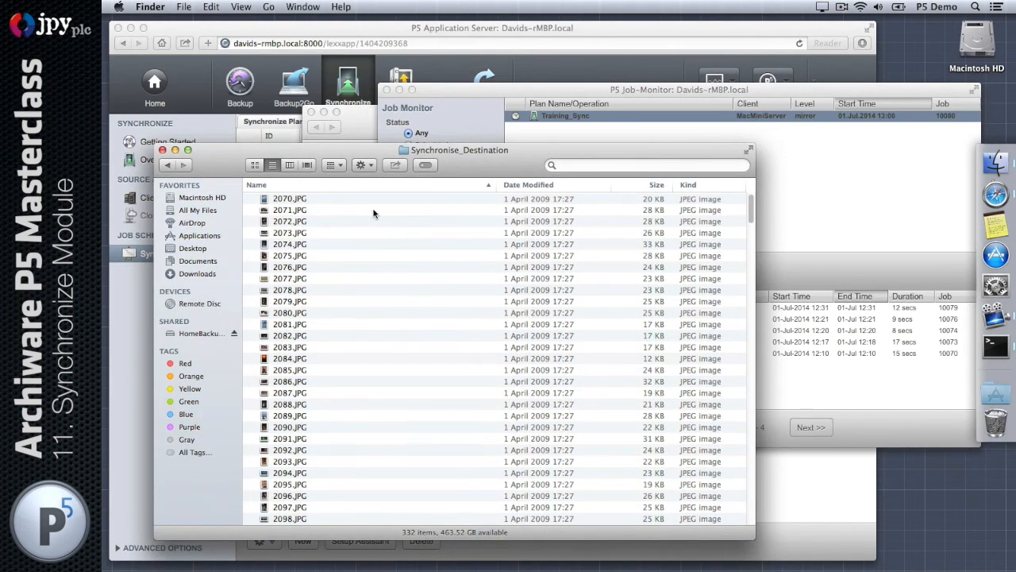
drag(366, 116, 421, 97)
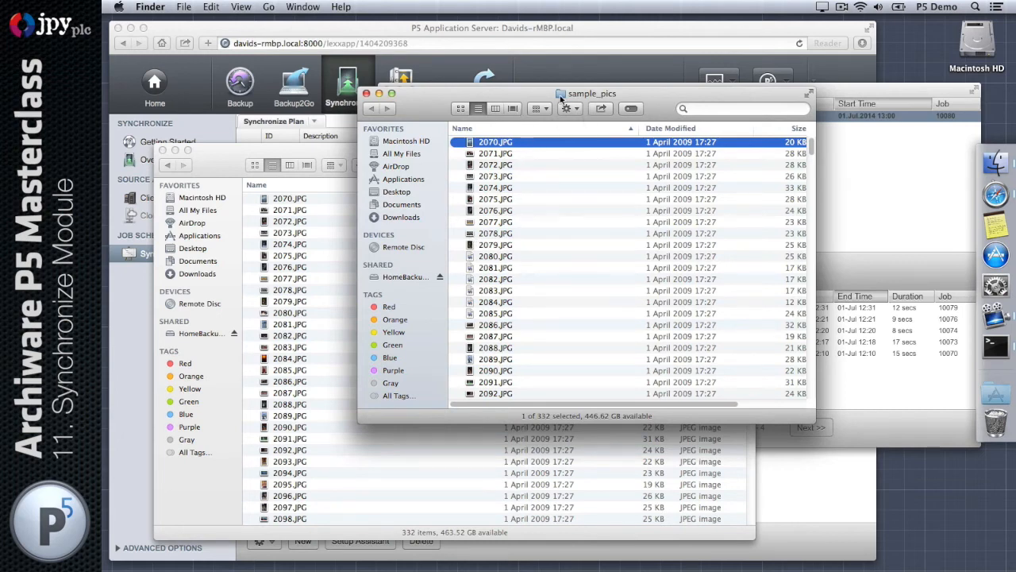
drag(587, 95, 605, 74)
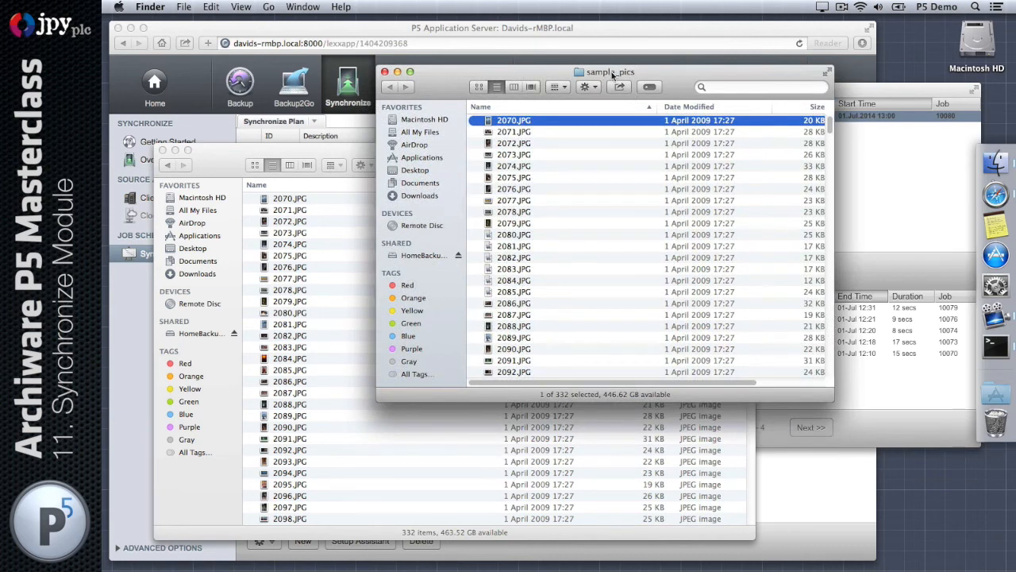
click(350, 151)
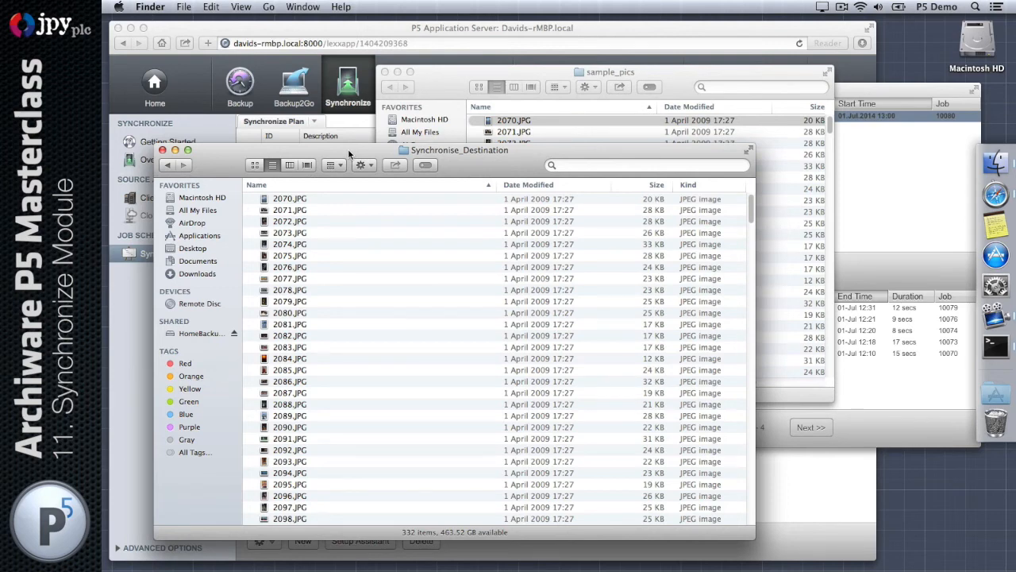
click(621, 76)
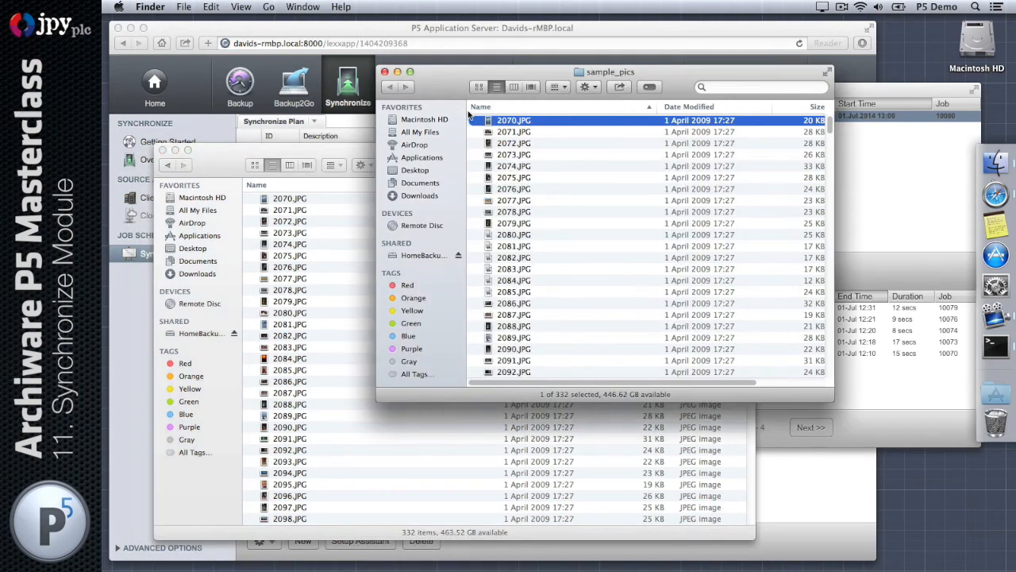
Step: Reopen the Training_Sync plan's Mirror schedule, enable Keep previous data as snapshot, and apply the schedule
click(350, 39)
click(343, 152)
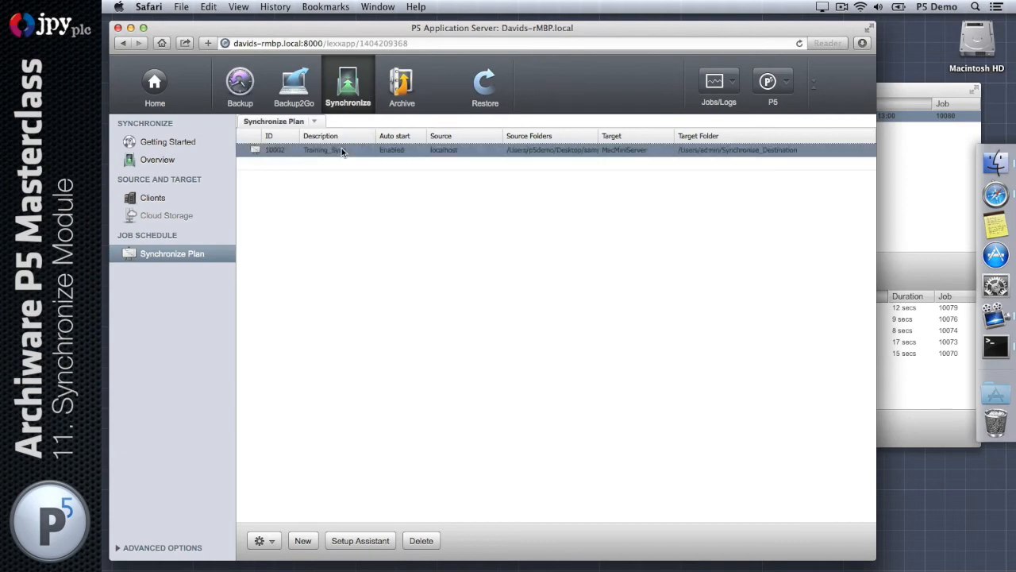
double_click(343, 152)
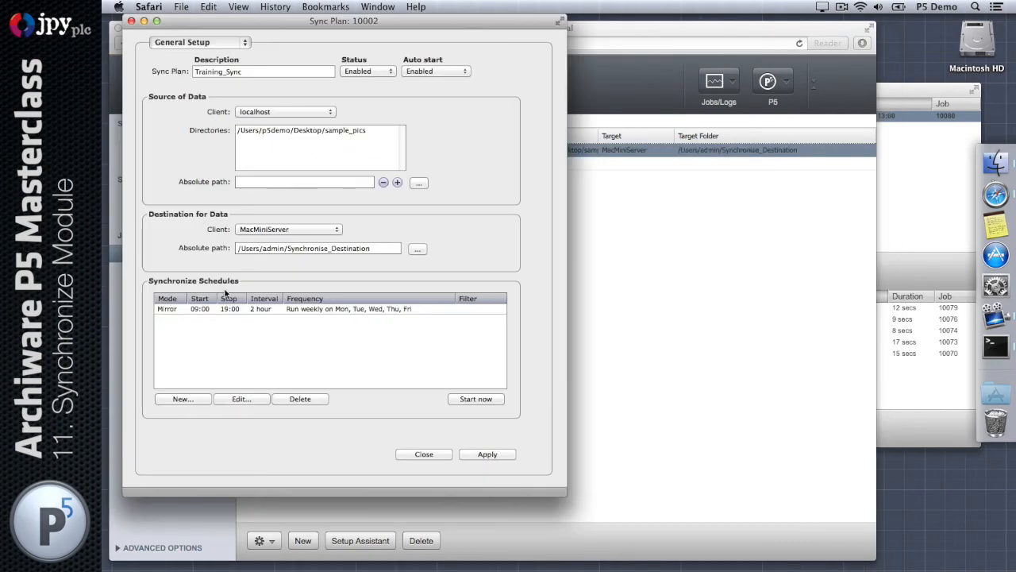
click(179, 312)
double_click(178, 311)
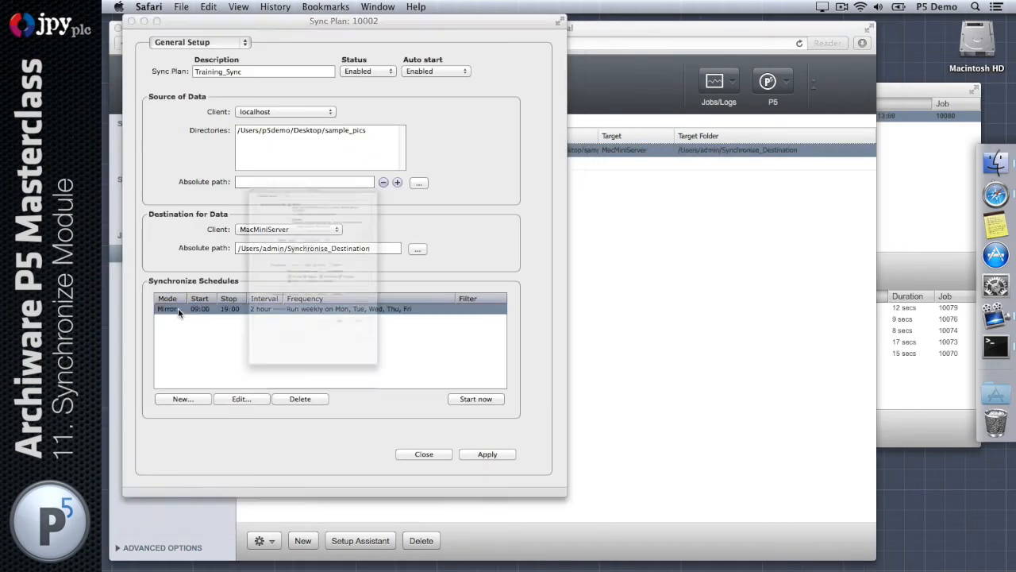
click(243, 111)
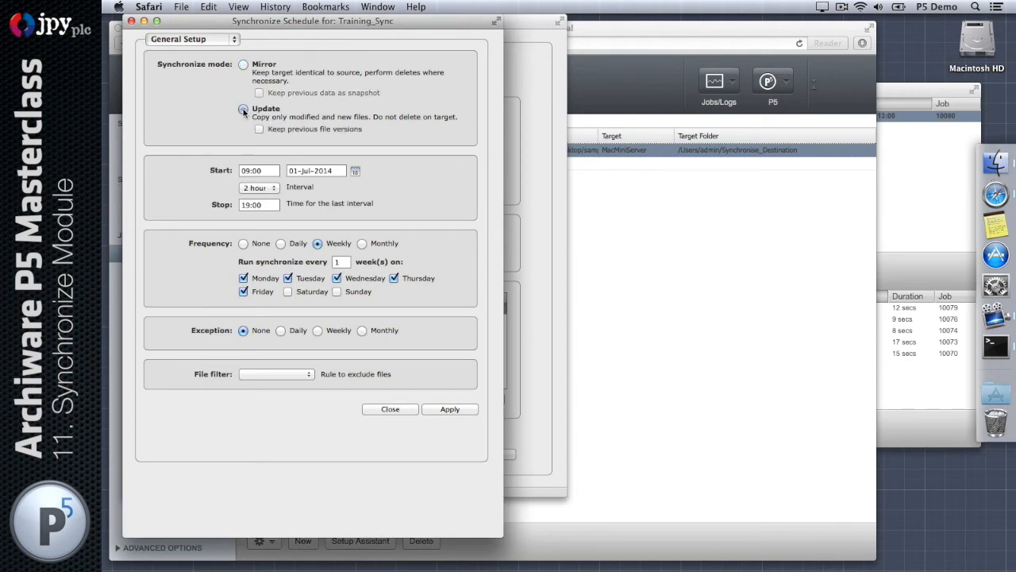
click(243, 66)
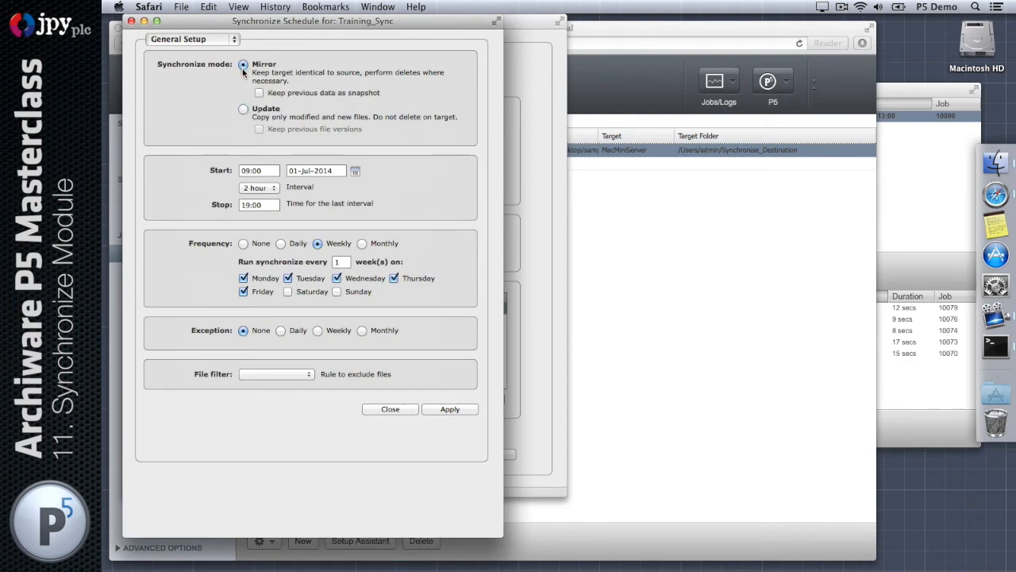
click(260, 93)
click(446, 411)
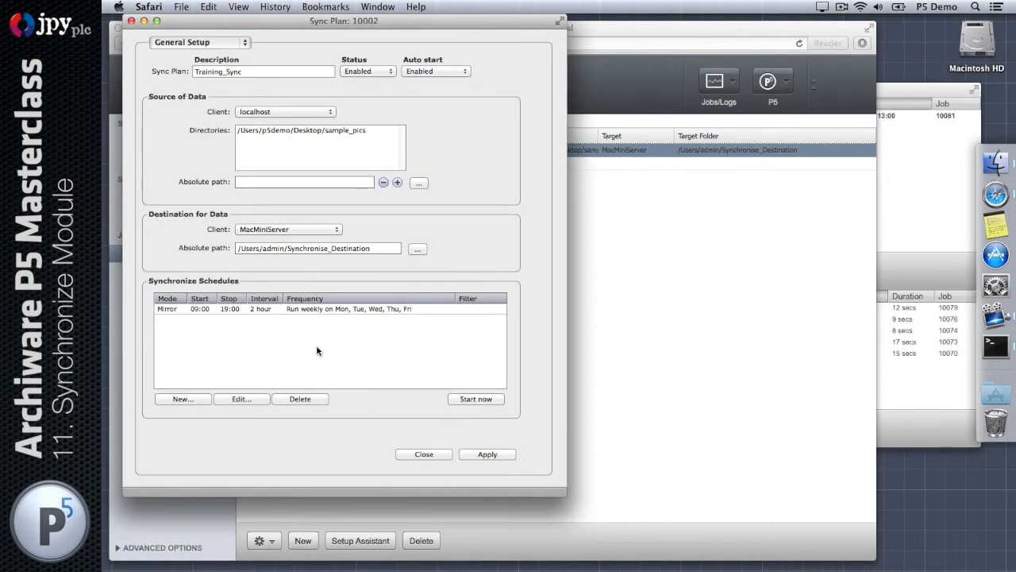
click(314, 310)
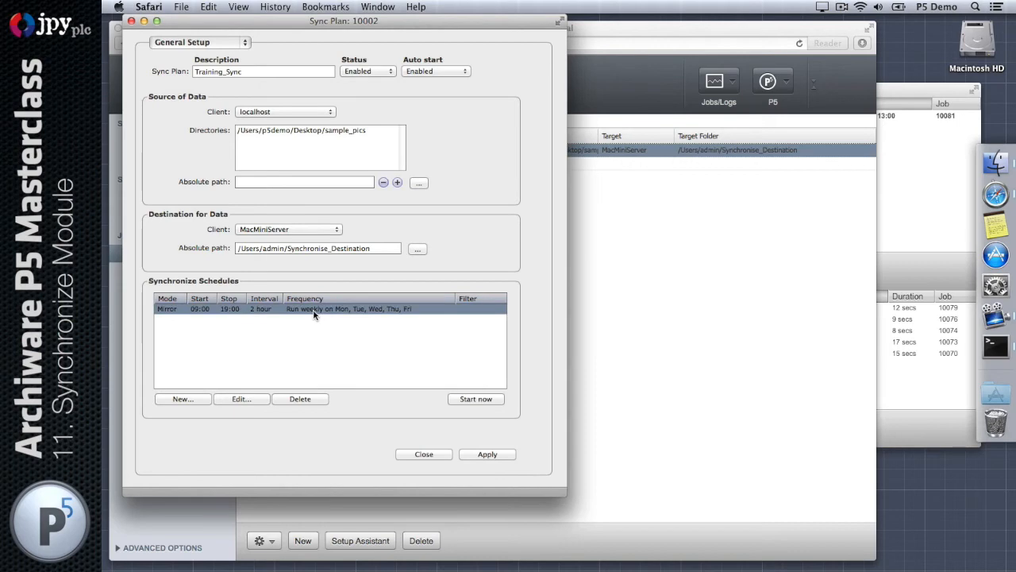
Step: Delete the pictures 2070.JPG through 2079.JPG from the sample_pics folder
click(997, 164)
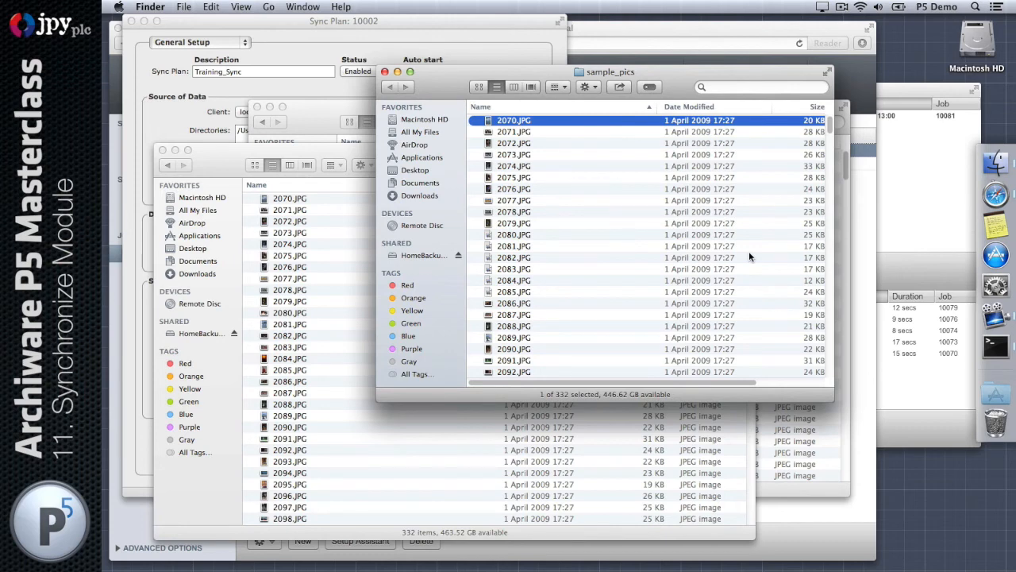
shift+click(543, 223)
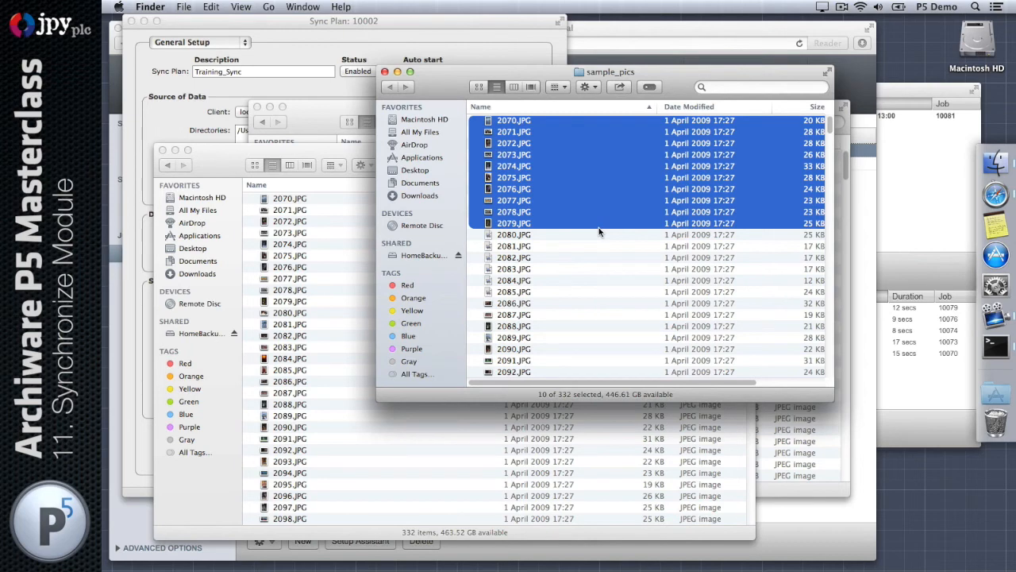
key(super+BackSpace)
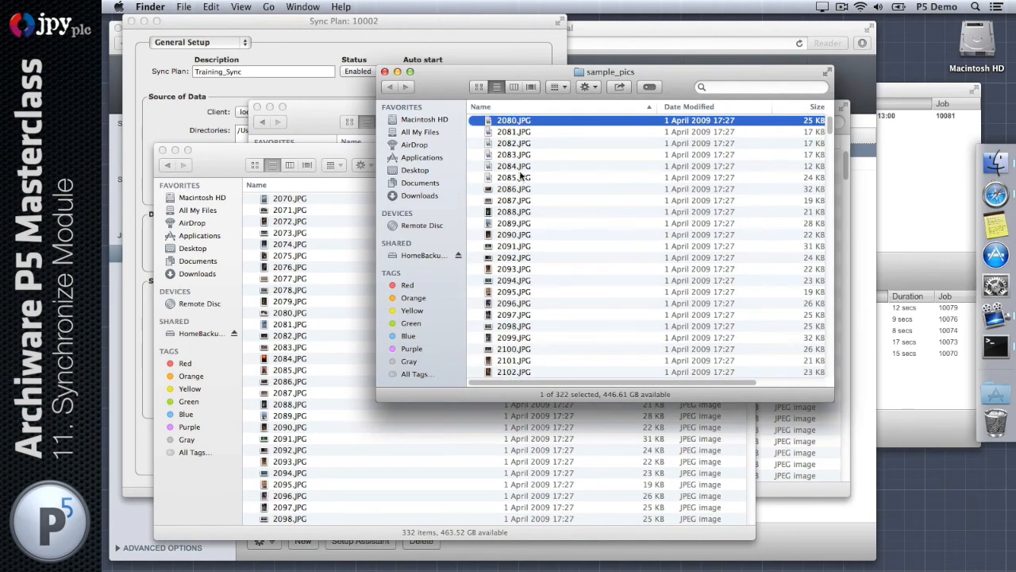
Step: Check the current files in Synchronise_Destination and run the Training_Sync plan's Mirror schedule with snapshots immediately
click(358, 22)
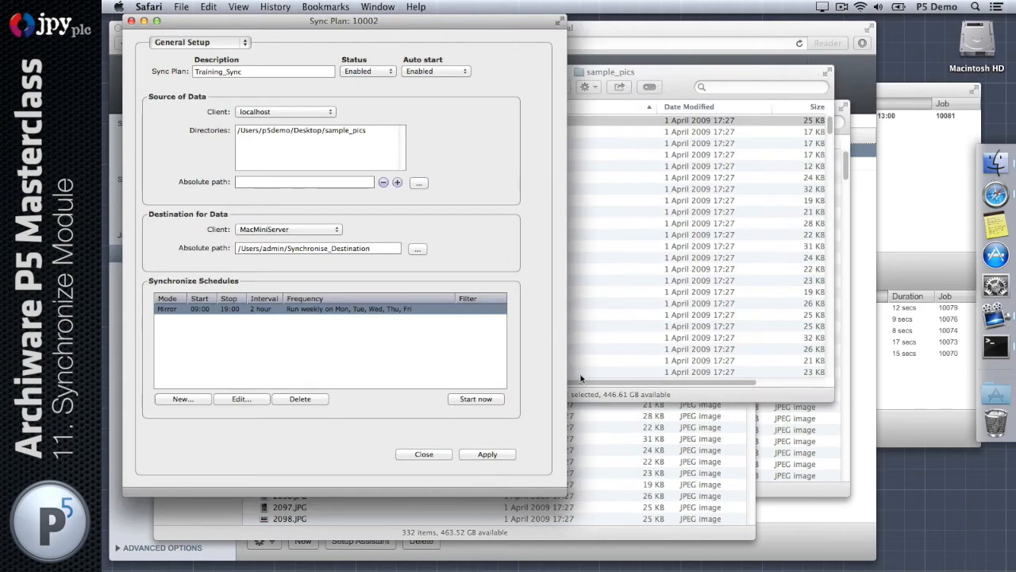
click(619, 420)
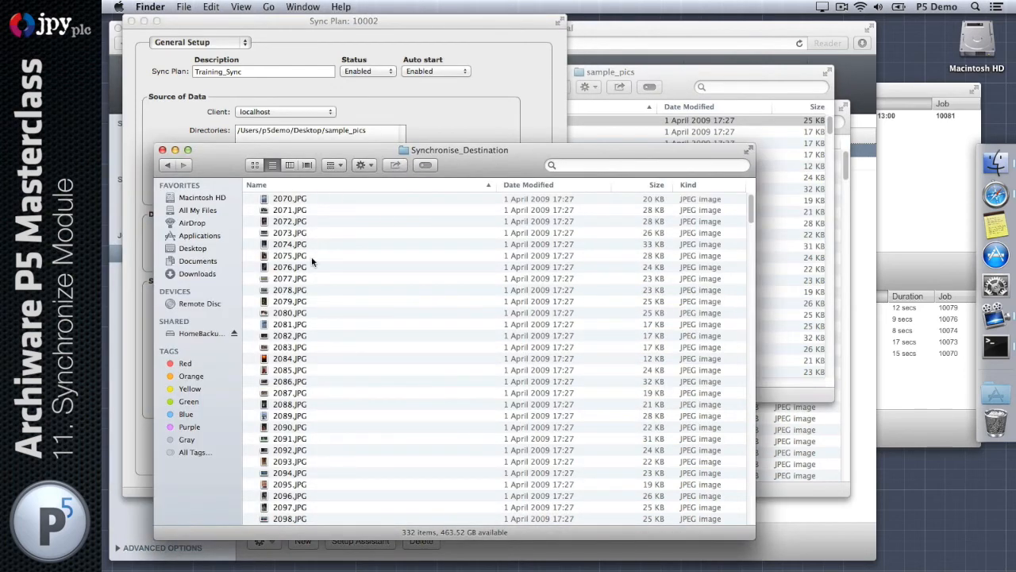
click(327, 28)
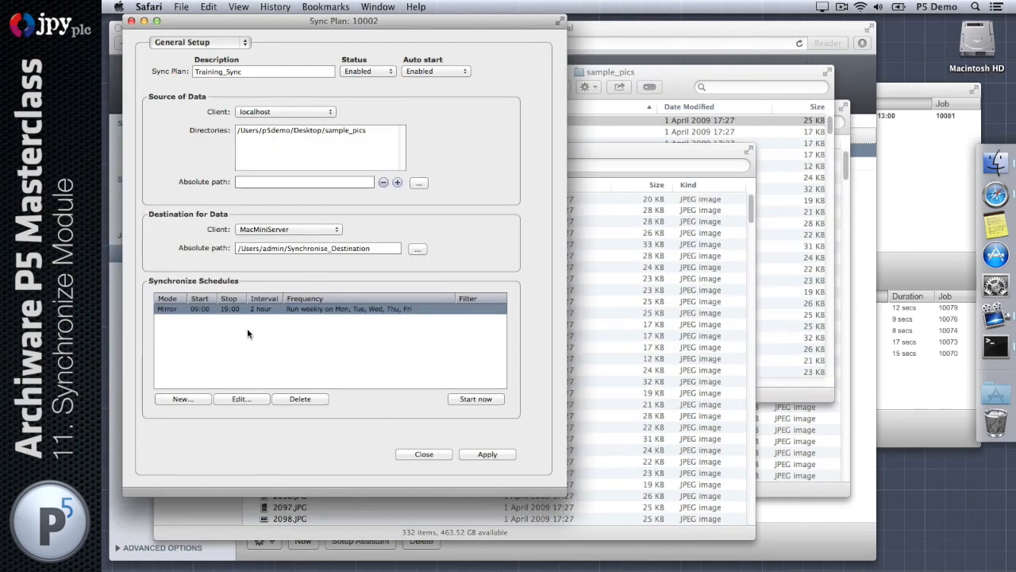
click(472, 398)
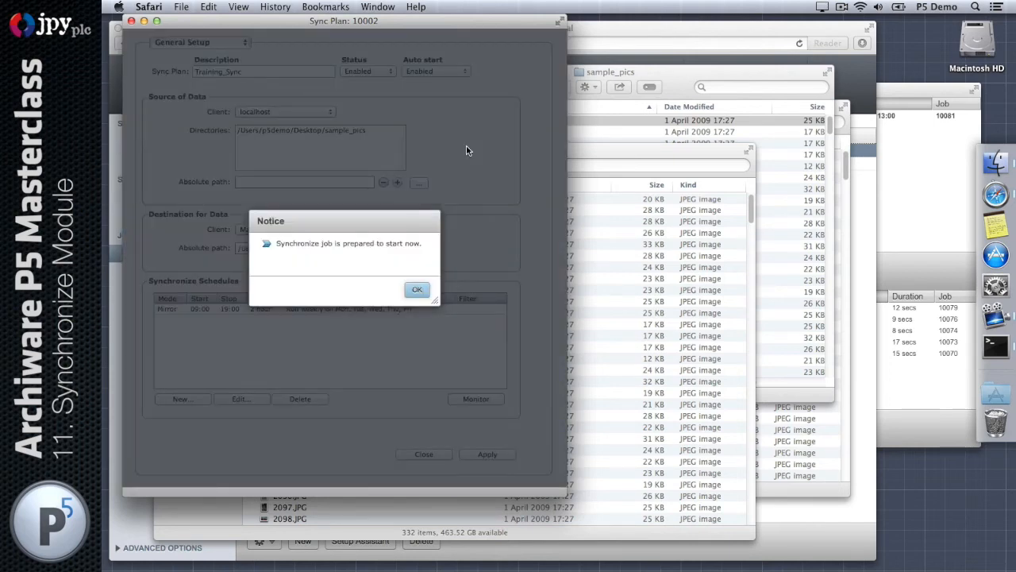
click(417, 291)
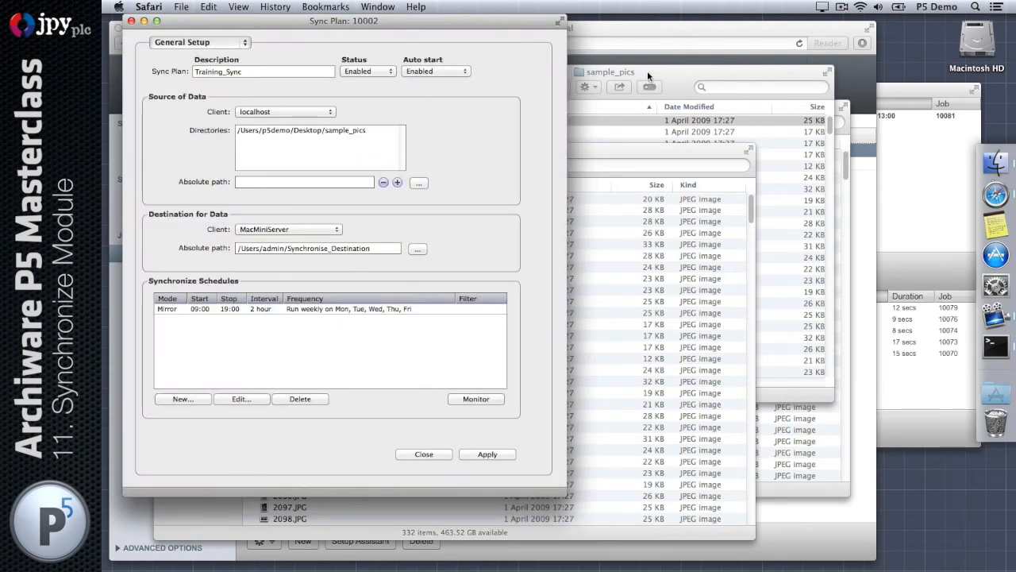
Step: Move the sample_pics window aside and bring the job monitor forward to check the snapshot mirror job
drag(648, 71, 695, 51)
click(910, 91)
drag(910, 92, 887, 202)
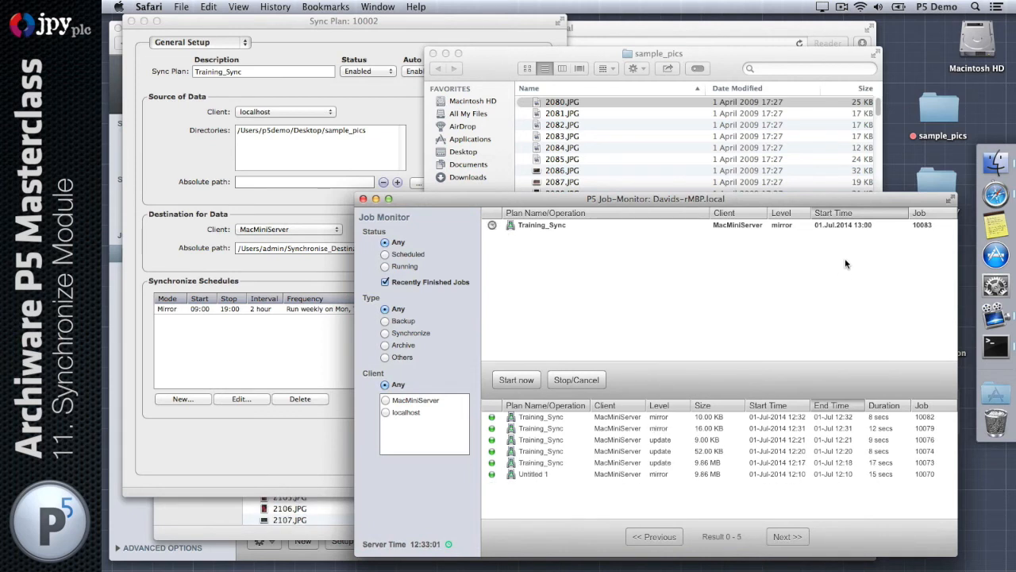
Step: Compare the pictures in the Synchronise_Destination folder with those remaining in the sample_pics folder
click(333, 533)
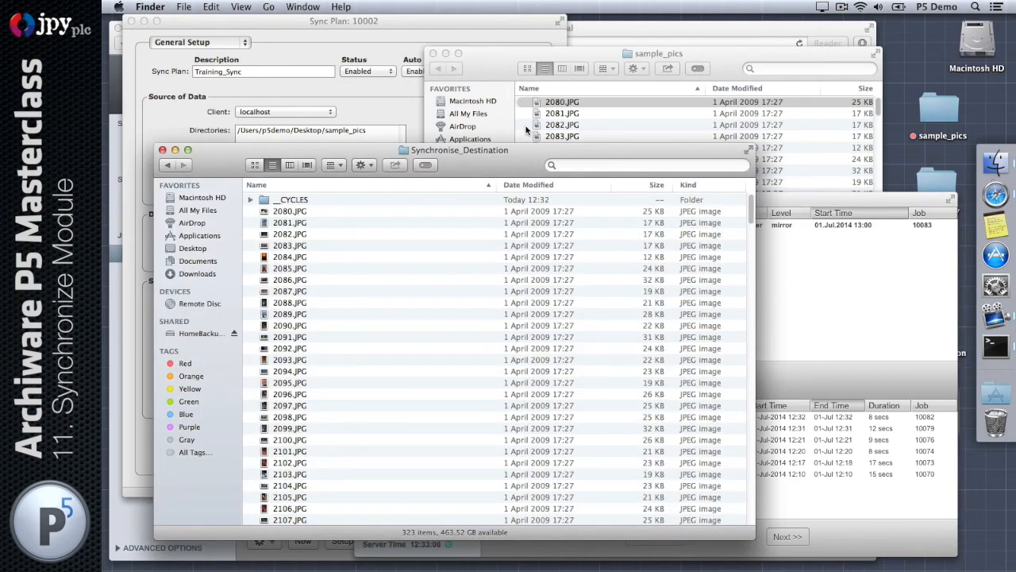
click(537, 47)
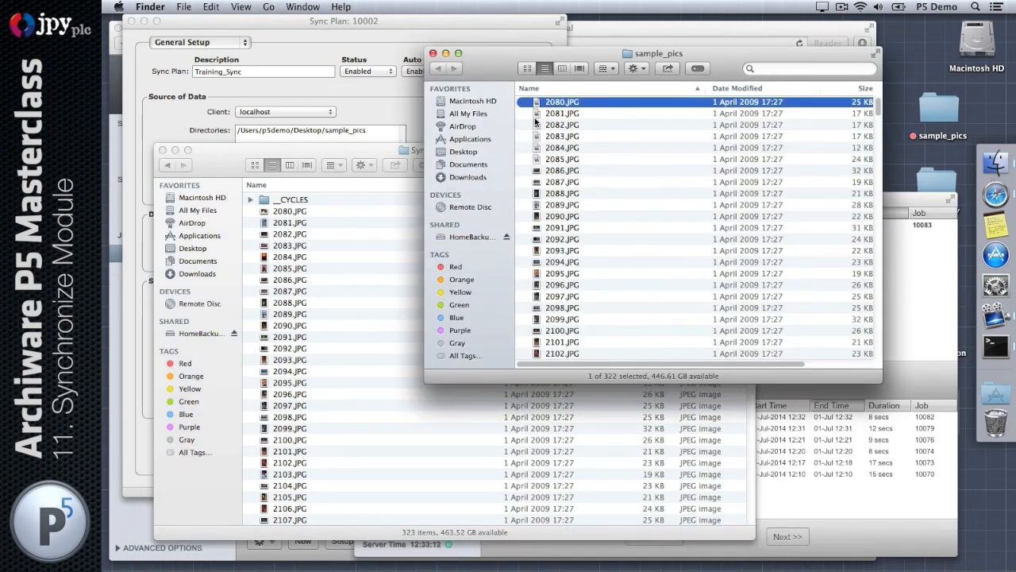
click(326, 208)
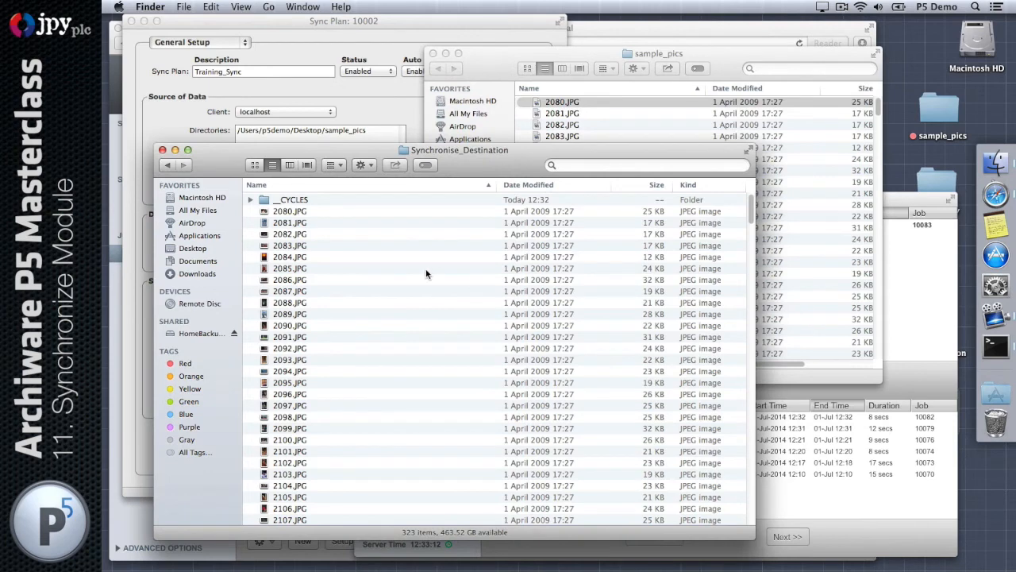
click(697, 62)
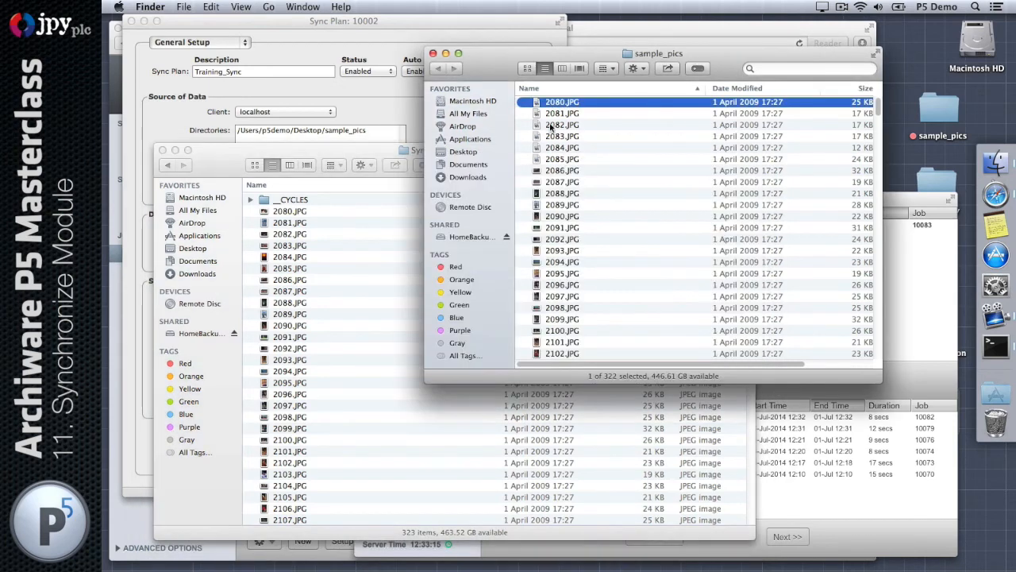
click(338, 278)
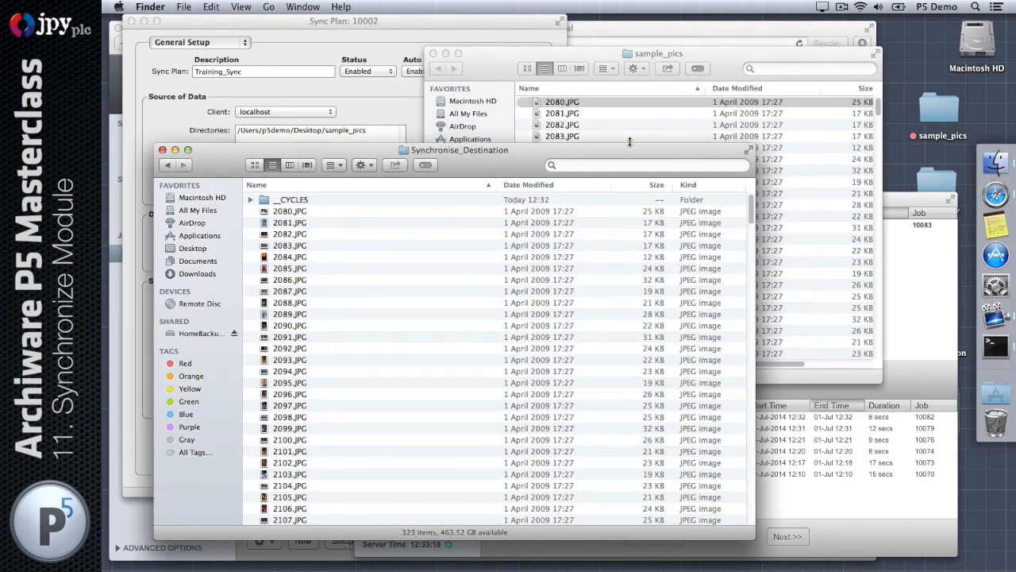
Step: Expand the __CYCLES folder in Synchronise_Destination and inspect the files in its 01-Jul-14 12.32.51 snapshot, then collapse the snapshot
click(250, 200)
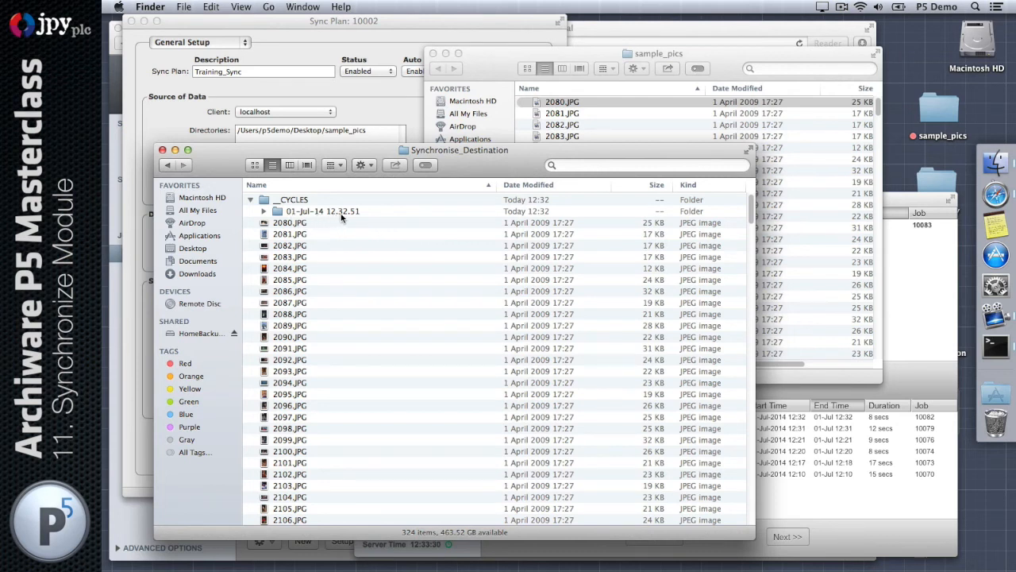
click(265, 211)
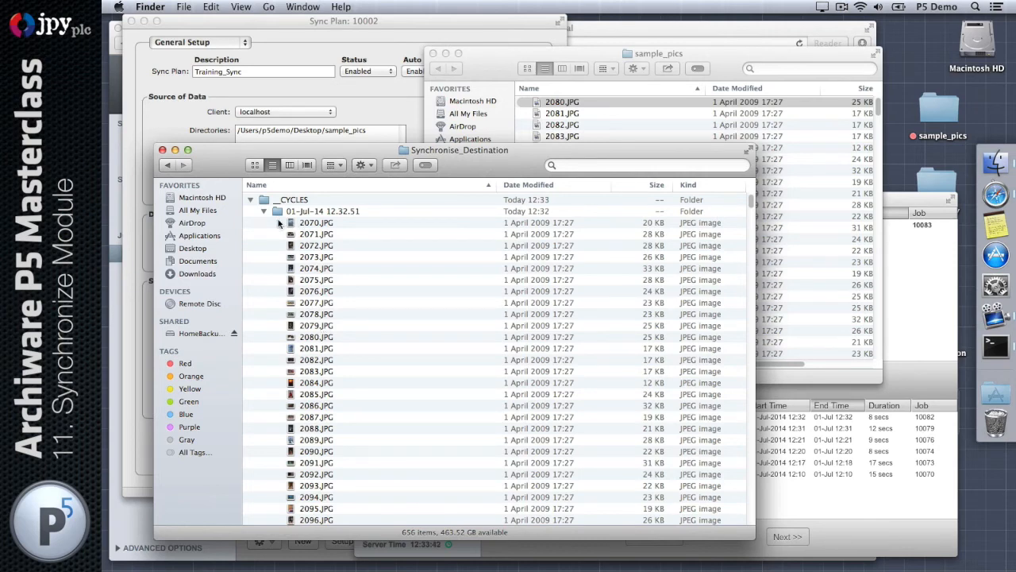
click(264, 212)
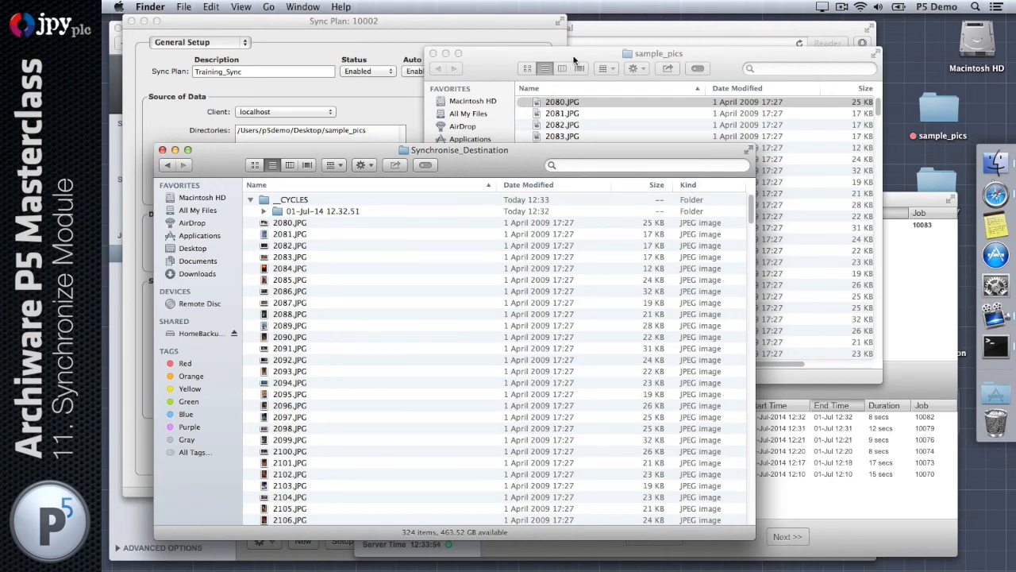
Step: Move the sample_pics window slightly aside and examine the 01-Jul-14 12.32.51 snapshot folder against it
drag(576, 57, 581, 39)
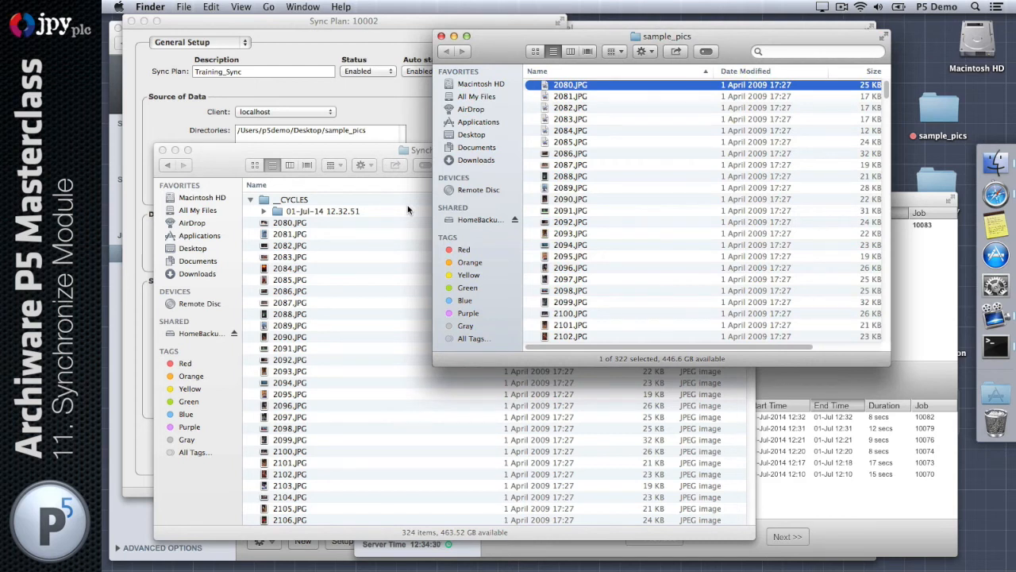
click(339, 215)
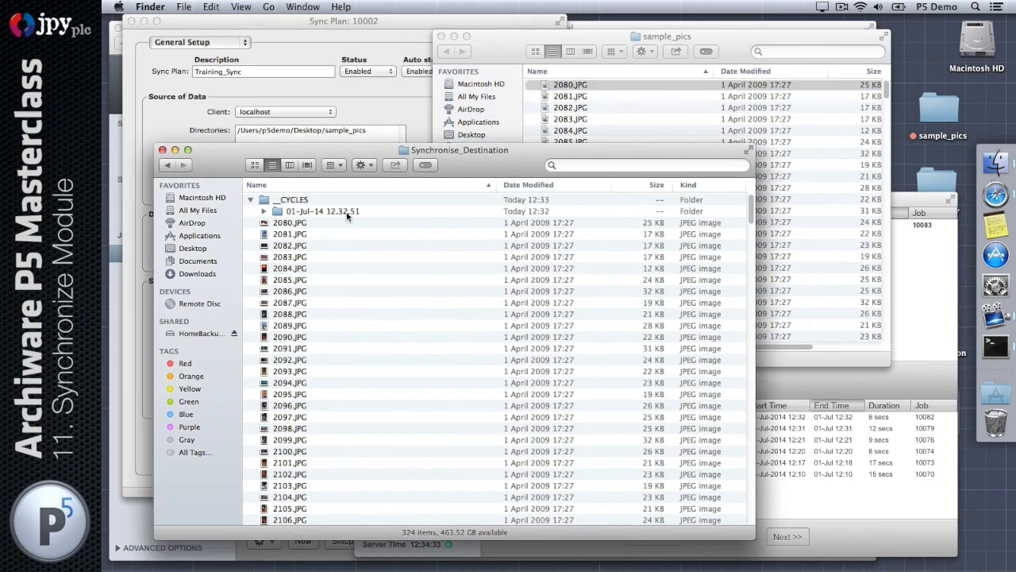
click(284, 214)
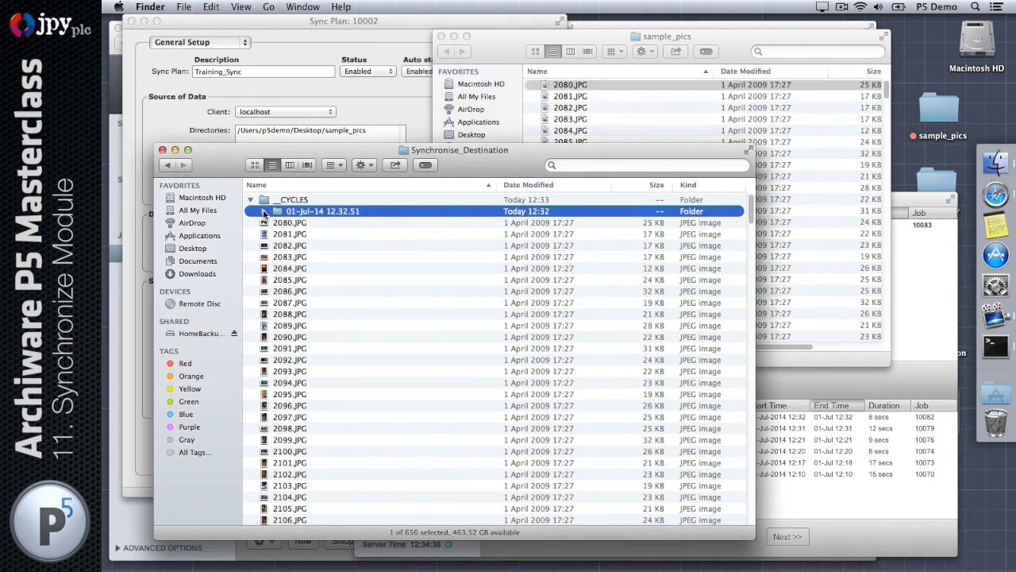
click(265, 212)
Step: Check the size of the sample_pics desktop folder in its info window and close the info
click(954, 114)
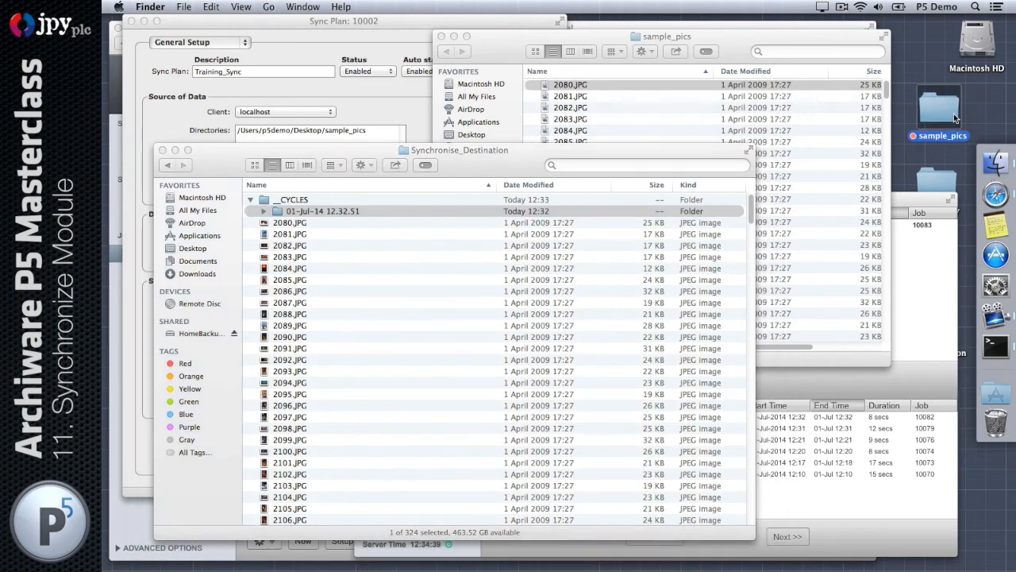
key(super+i)
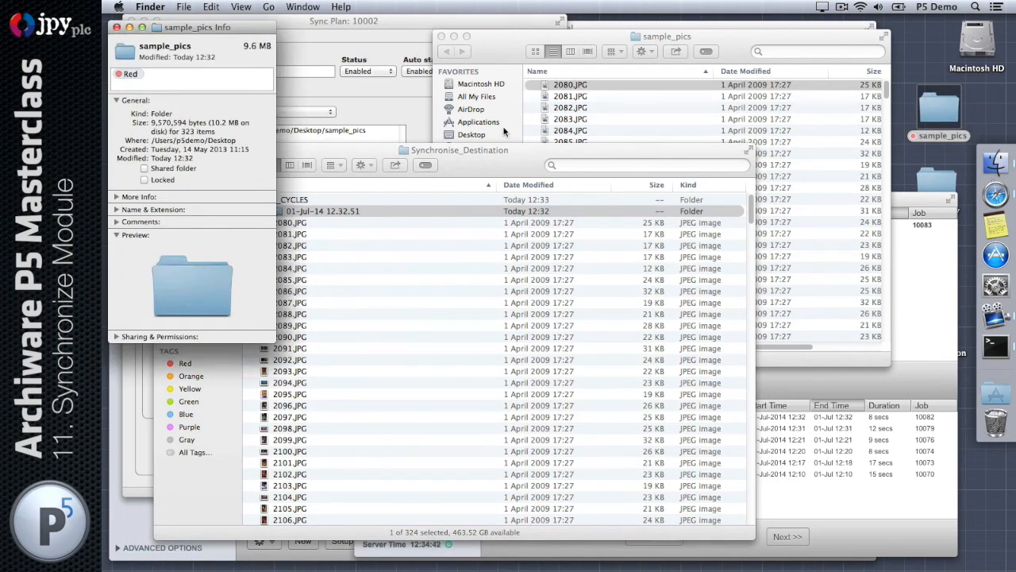
key(super+w)
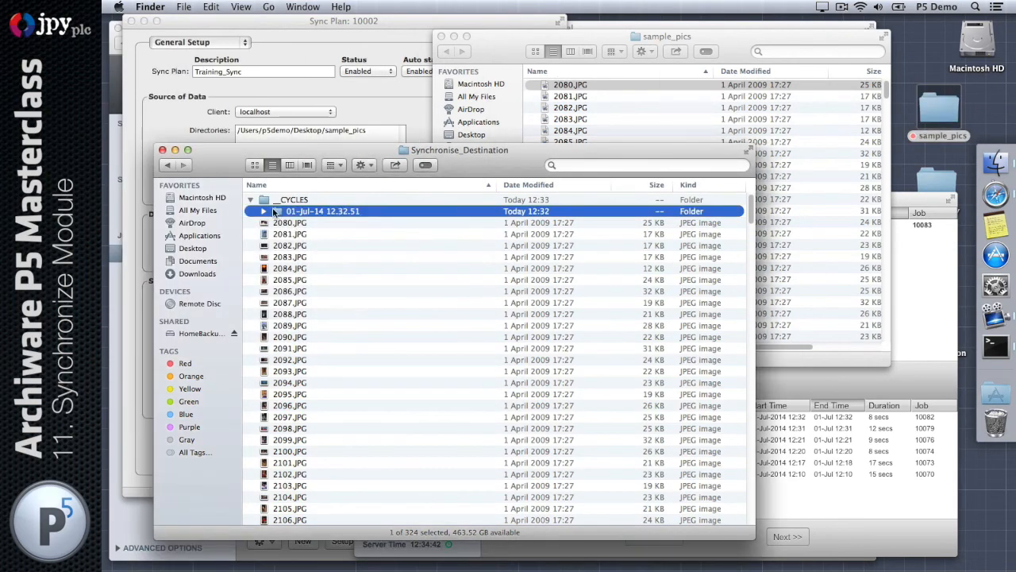
Step: Compare 2080.JPG inside the 01-Jul-14 12.32.51 snapshot with the current 2080.JPG in Synchronise_Destination
click(264, 201)
click(277, 212)
click(290, 226)
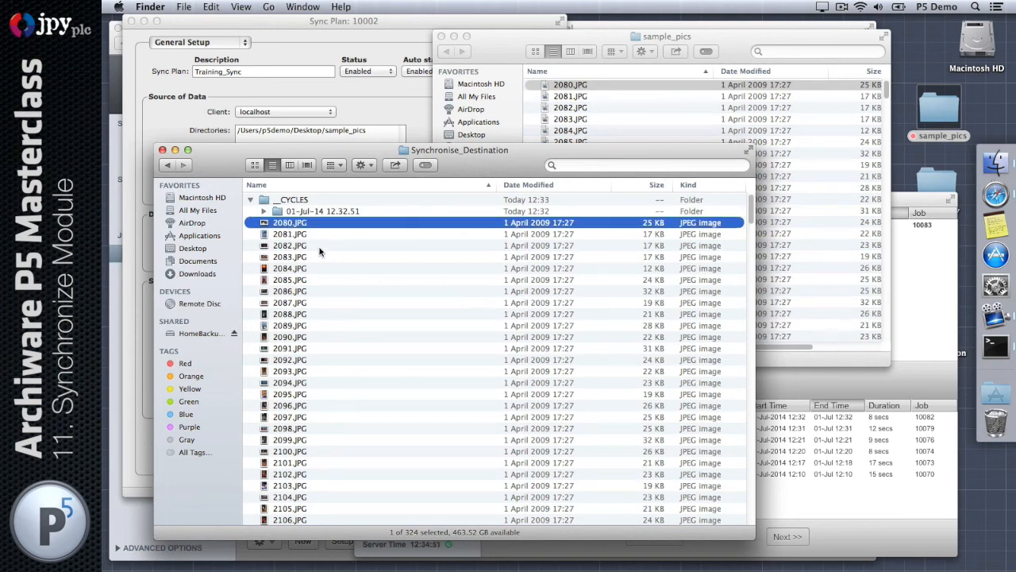
click(264, 212)
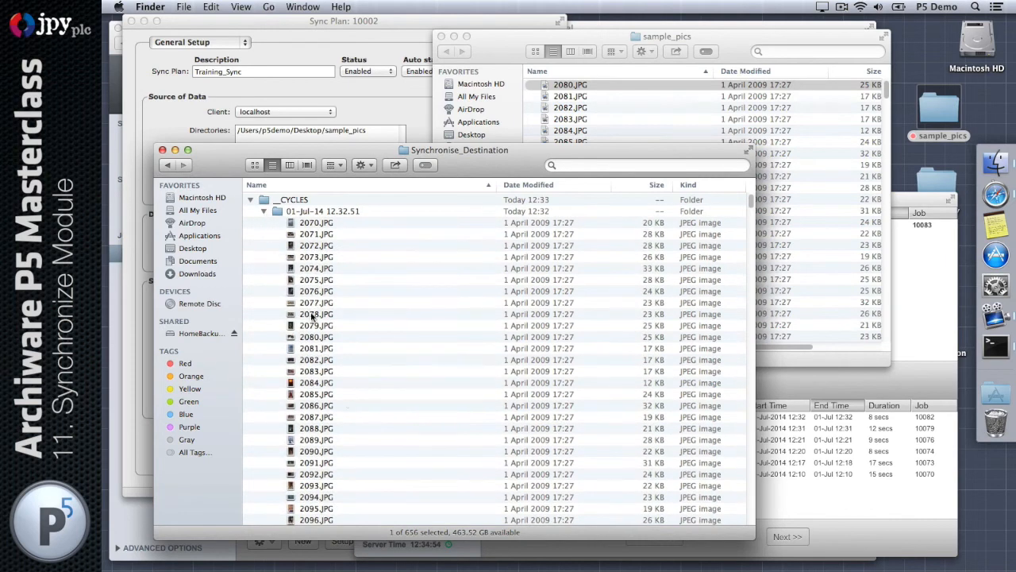
click(332, 338)
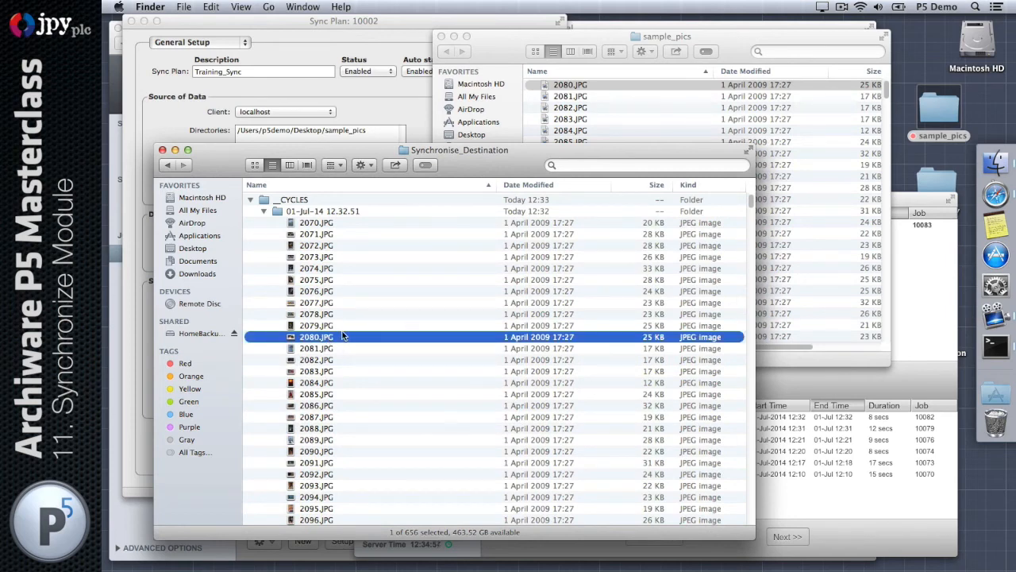
click(264, 212)
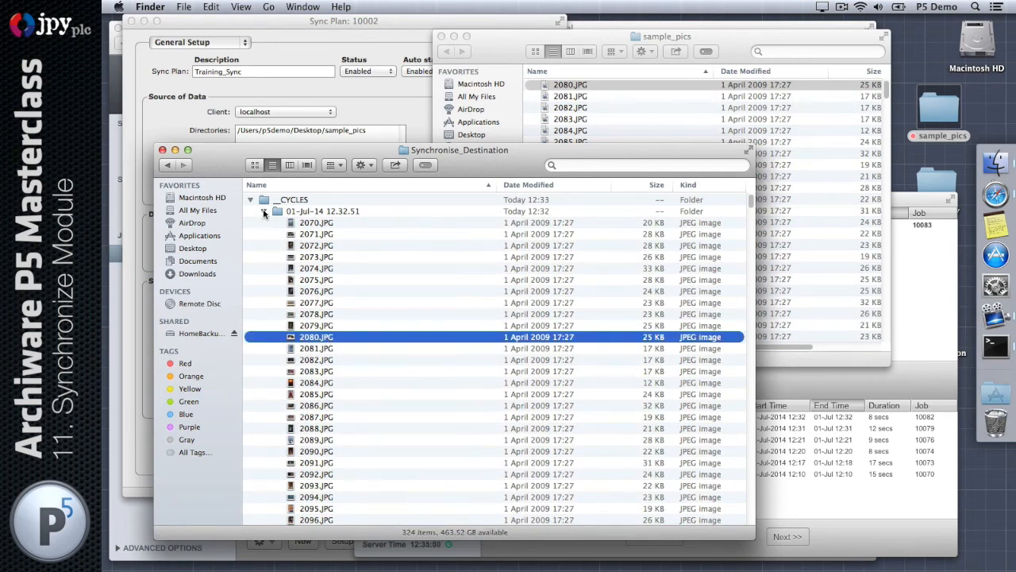
click(300, 227)
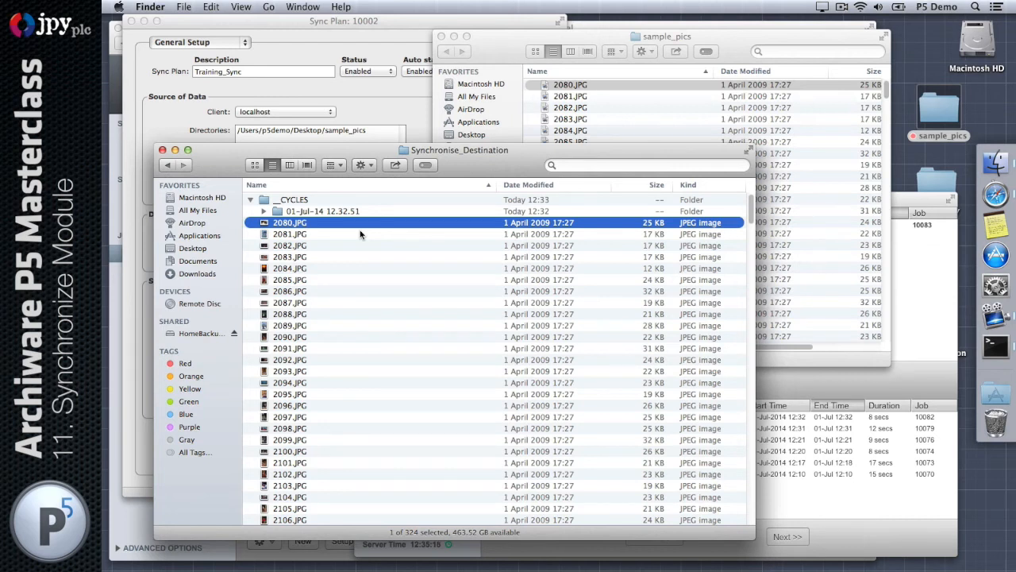
Step: Close the open Finder windows, switch to P5 in Safari, and move the Training_Sync plan window clear of the sidebar
click(162, 149)
click(442, 36)
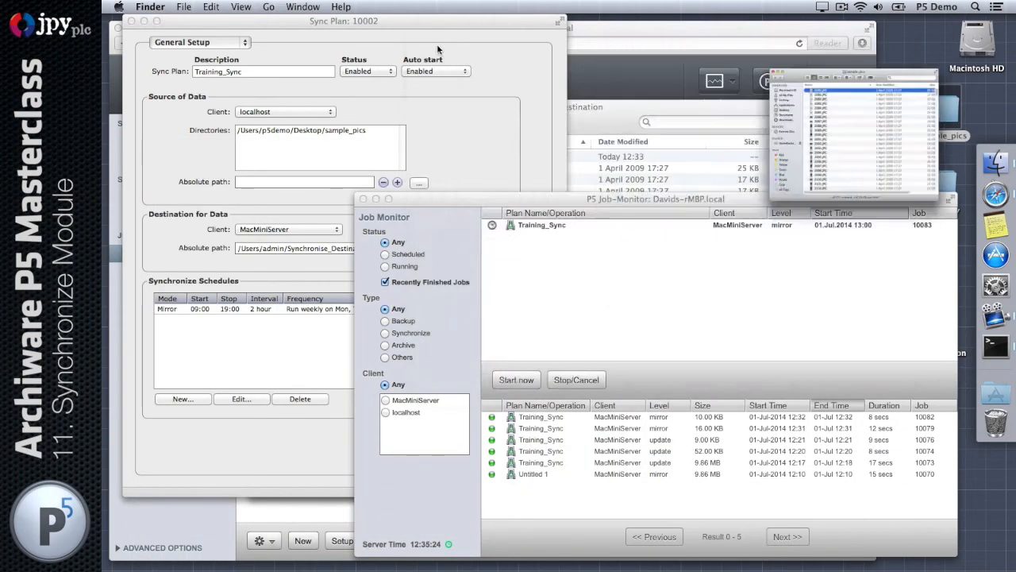
click(257, 107)
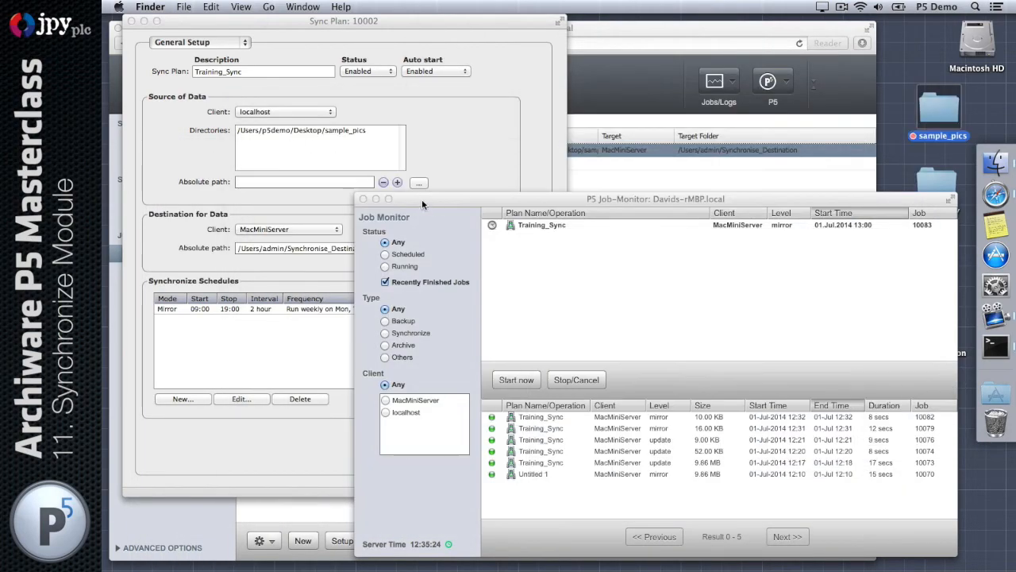
click(359, 183)
drag(317, 24, 537, 40)
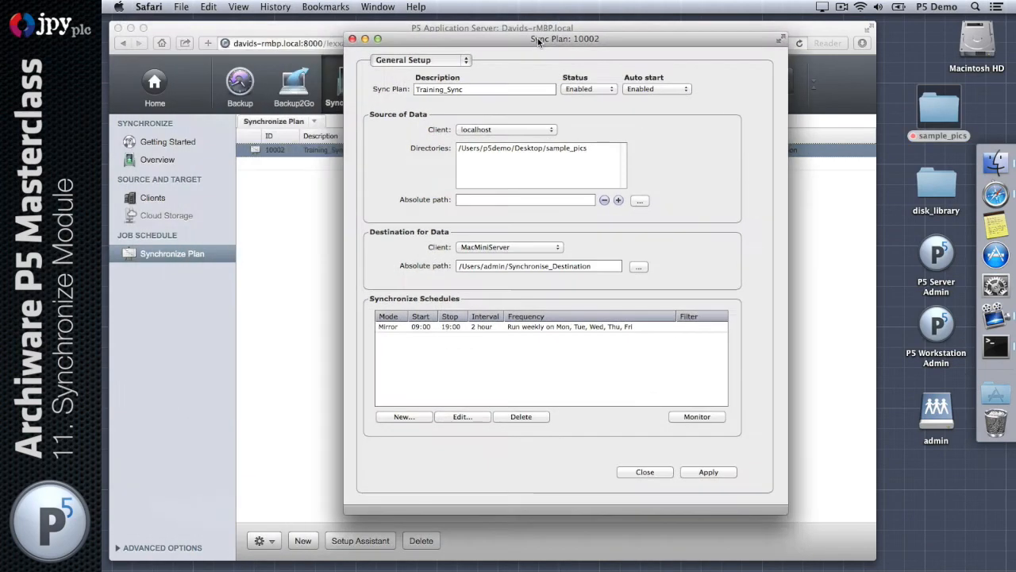
Step: Disable Keep previous data as snapshot in the Training_Sync plan's Mirror schedule and apply the schedule
double_click(457, 327)
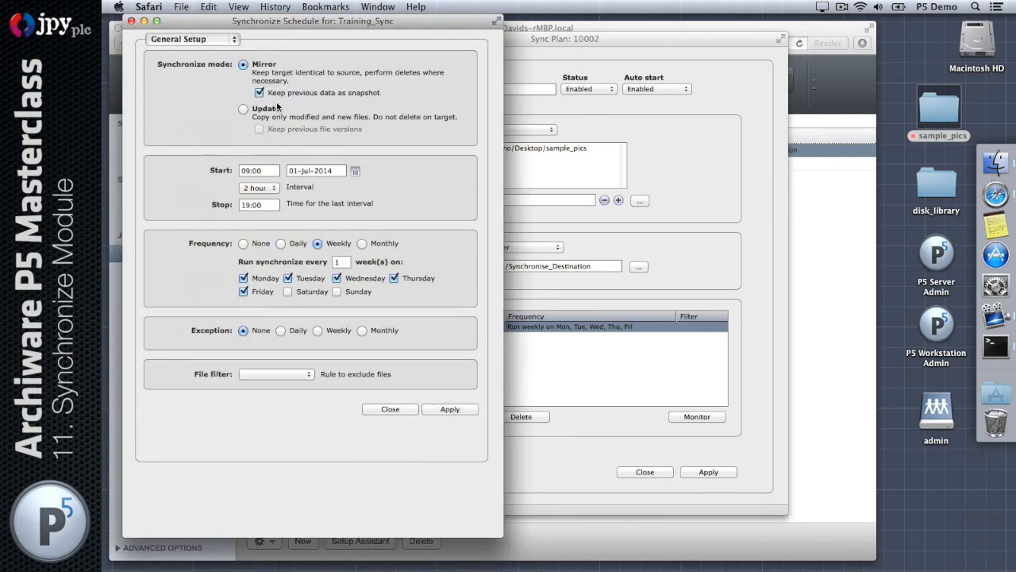
click(259, 92)
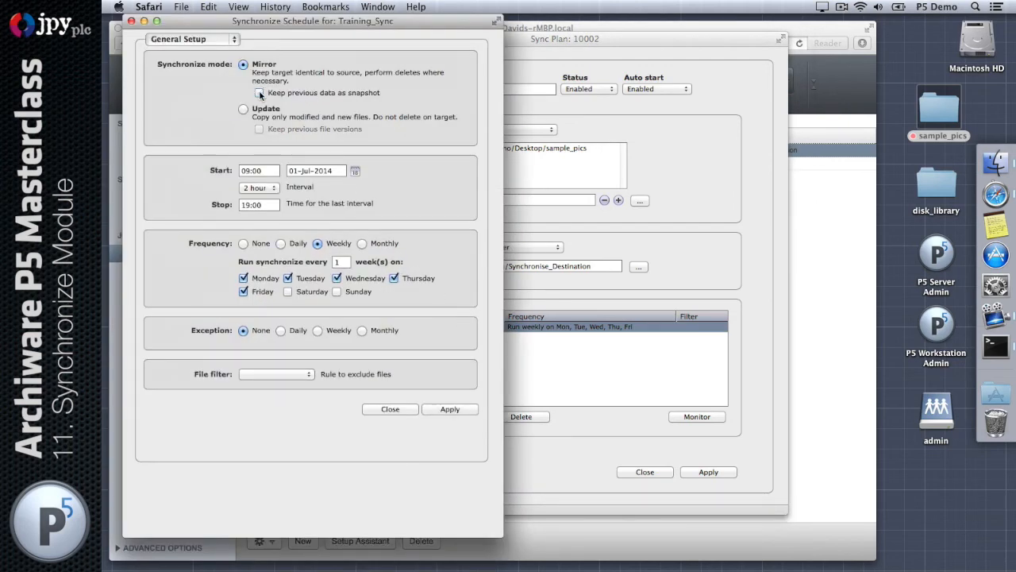
click(459, 409)
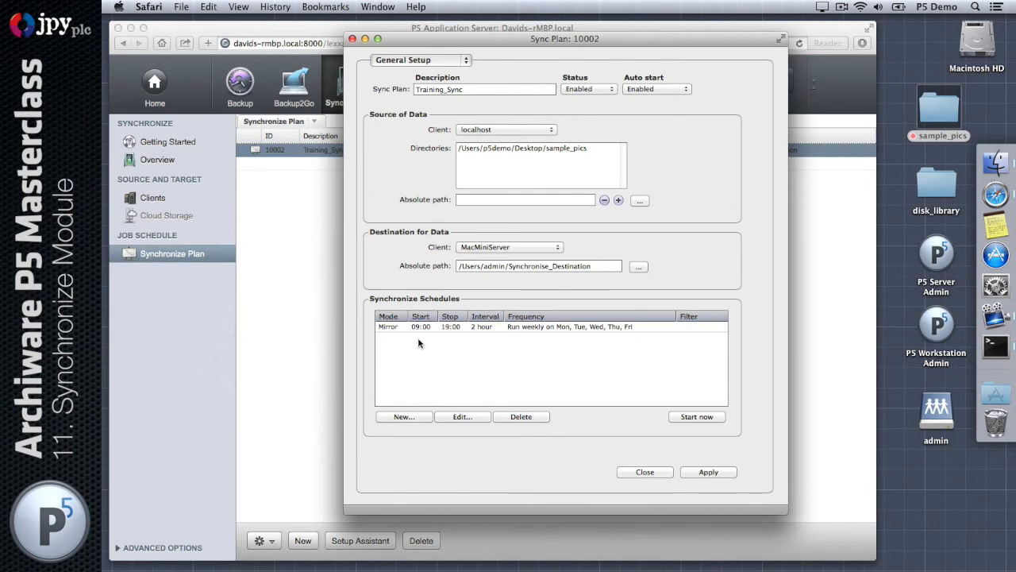
click(399, 331)
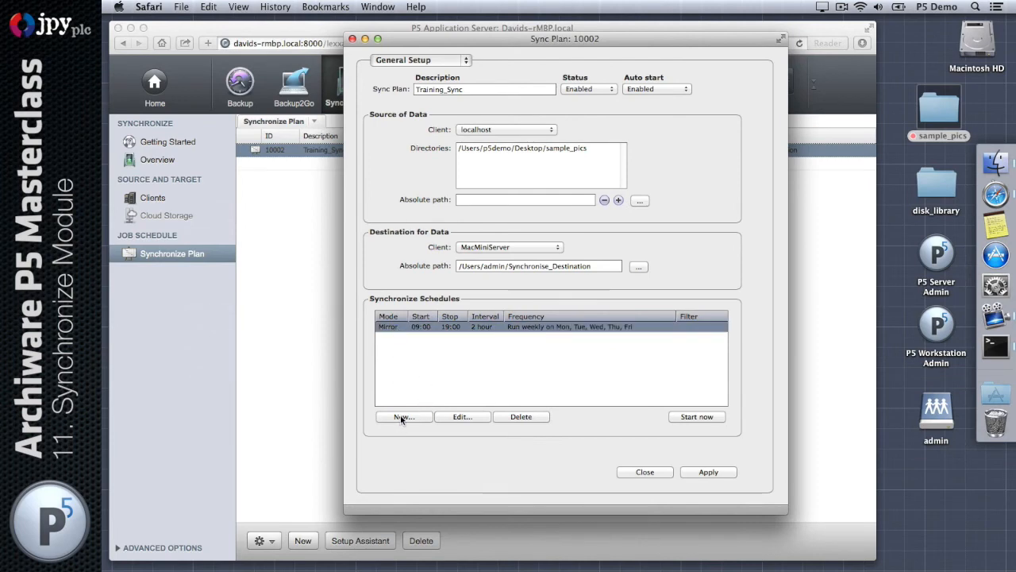
click(401, 416)
click(390, 365)
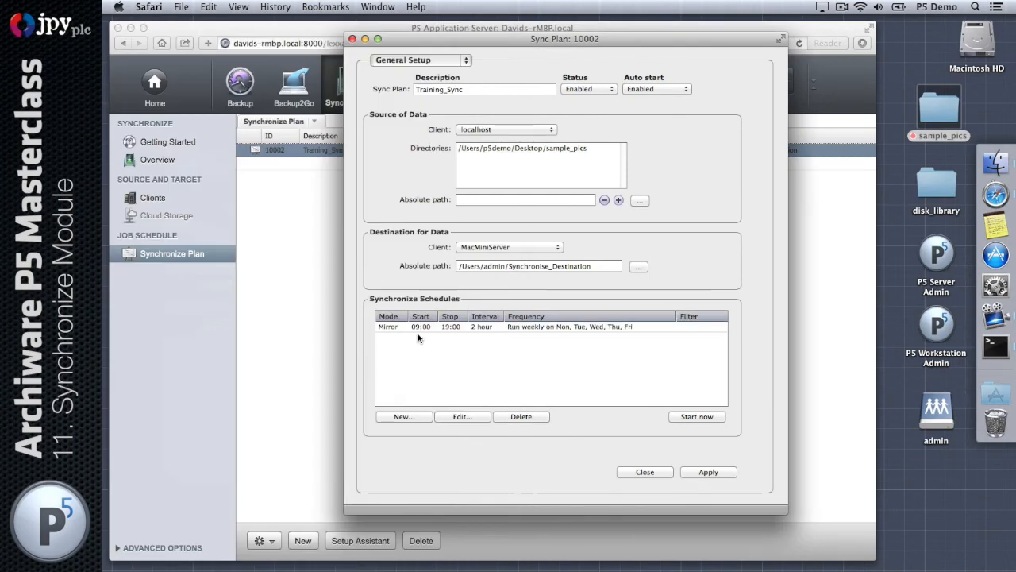
Step: Reopen the existing weekday schedule, switch its synchronize mode to Update, and apply it
double_click(408, 332)
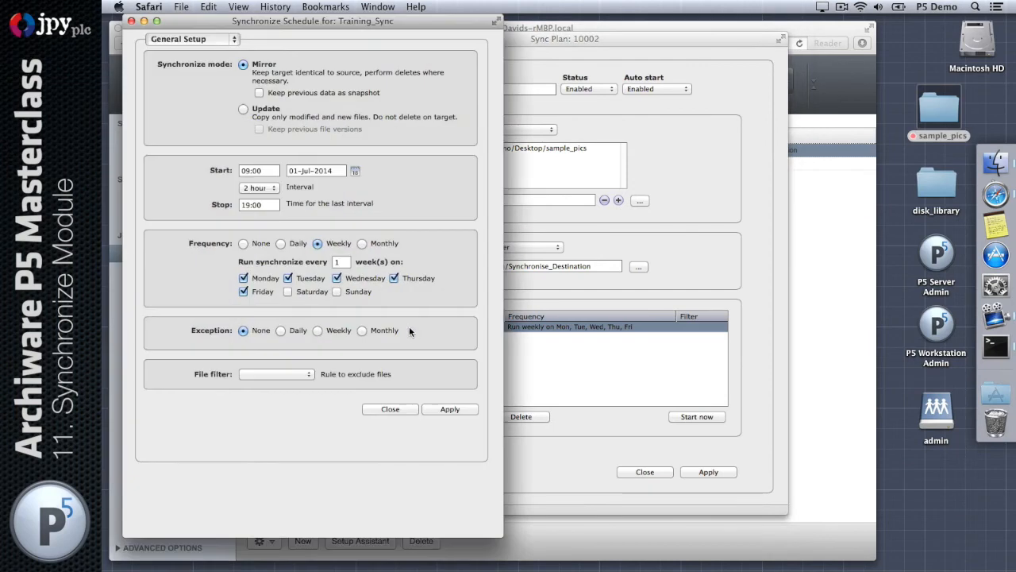
click(265, 172)
click(269, 207)
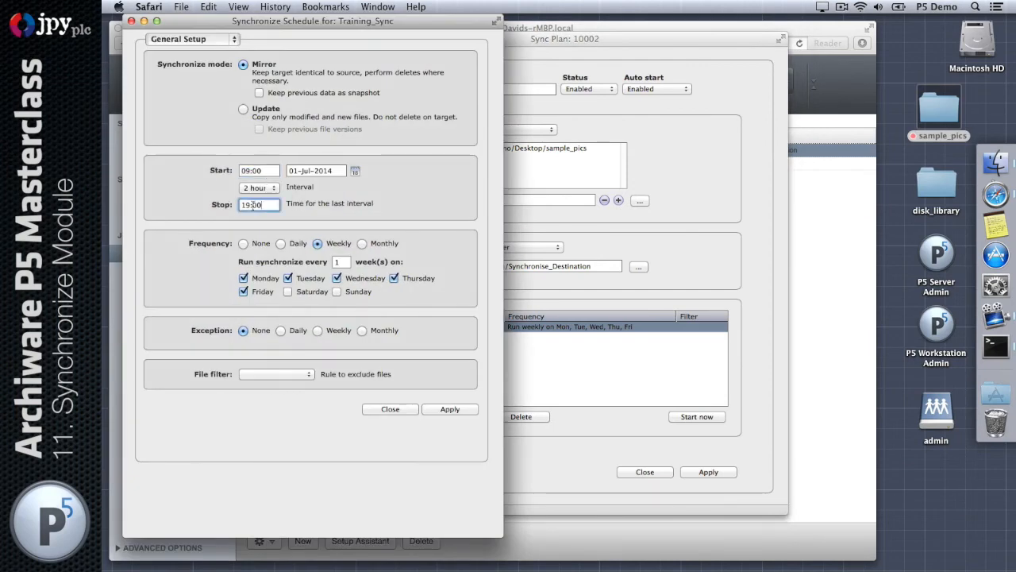
click(243, 109)
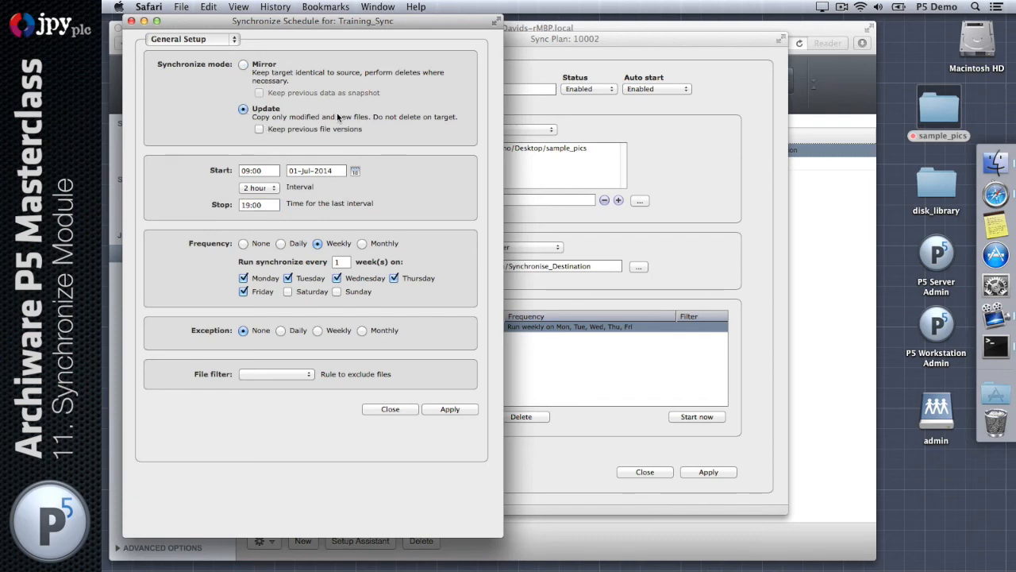
click(441, 408)
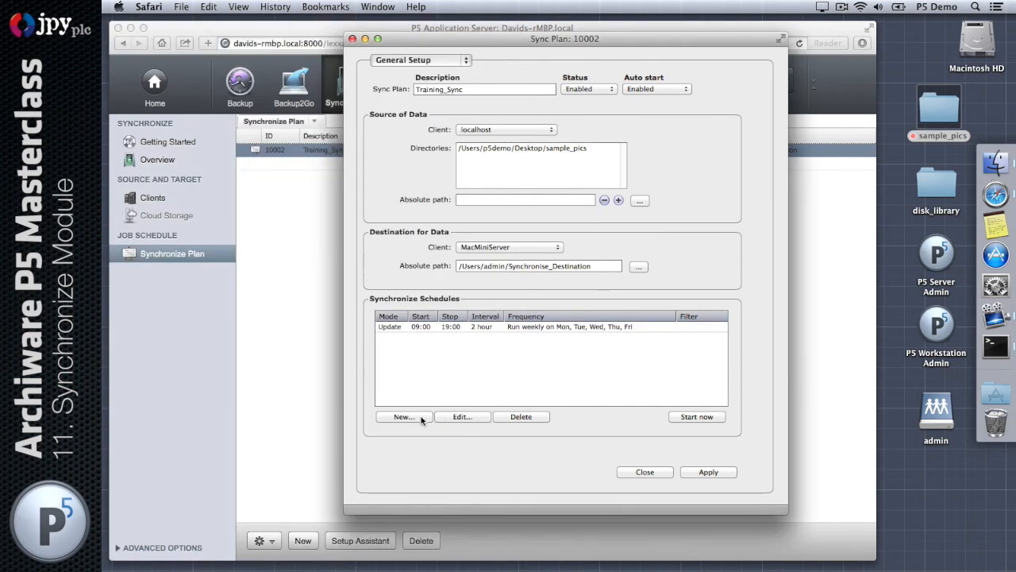
Step: Add a second schedule to the Training_Sync plan in Mirror mode, running weekly on Saturday at 07:00, and apply it
click(427, 416)
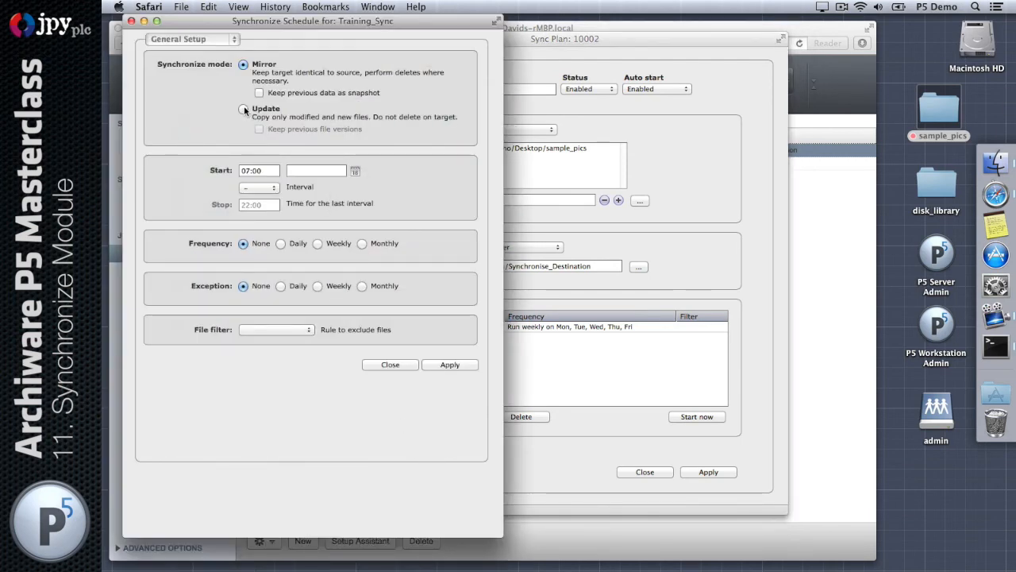
click(317, 244)
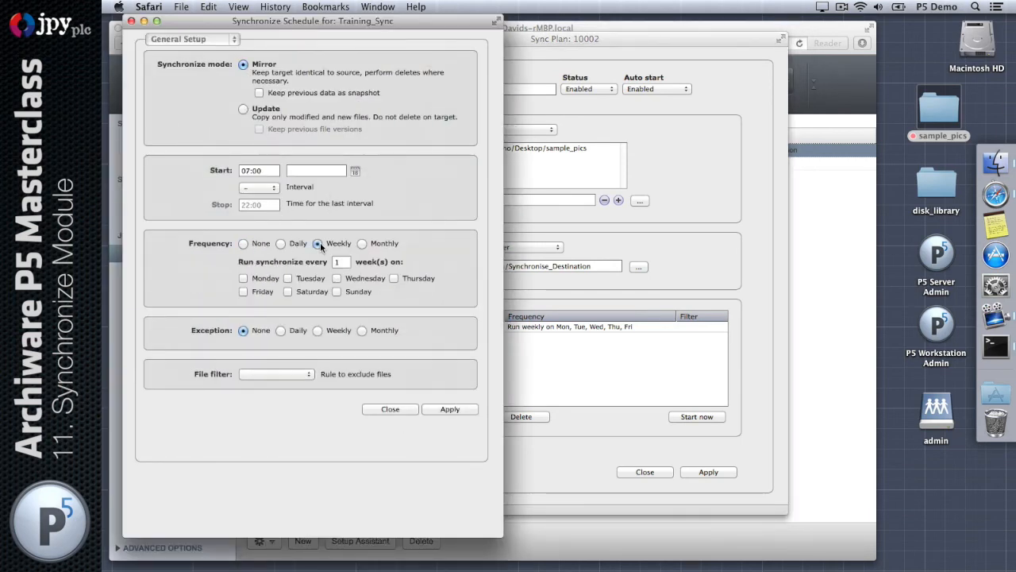
click(286, 291)
drag(268, 171, 253, 145)
click(463, 410)
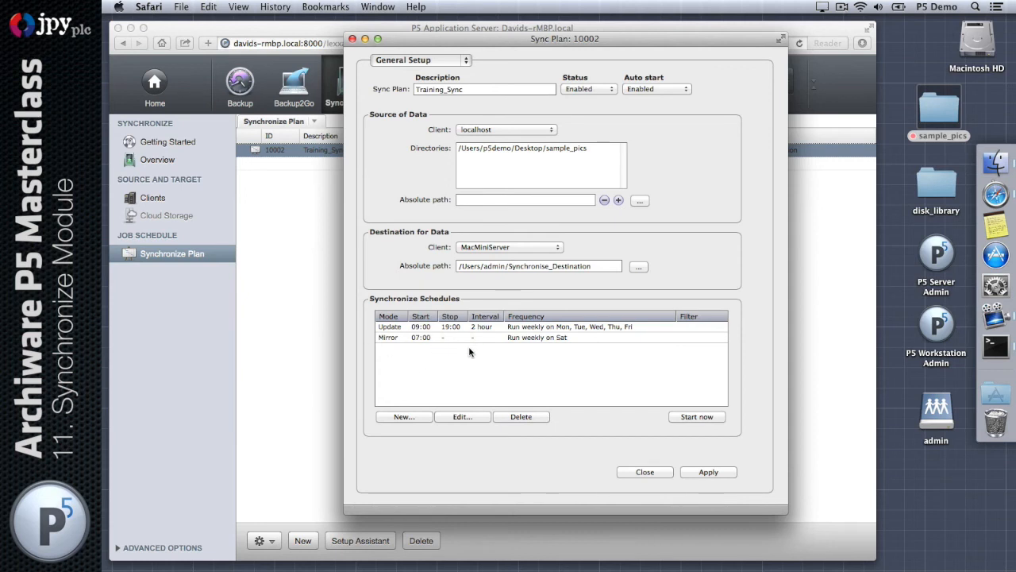
click(399, 328)
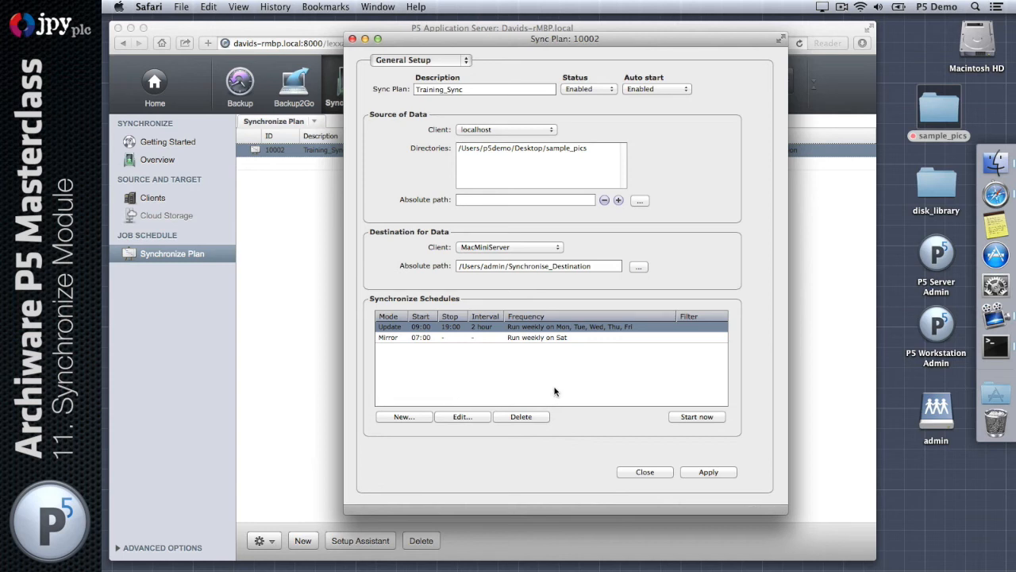
Step: Close the Training_Sync plan window and try to open Cloud Storage in the Synchronize module
click(542, 337)
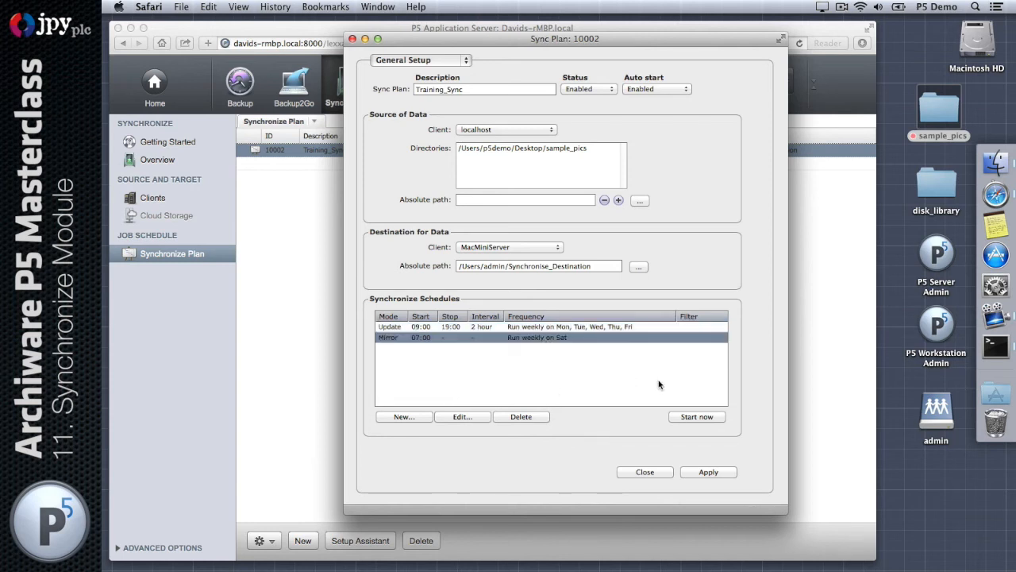
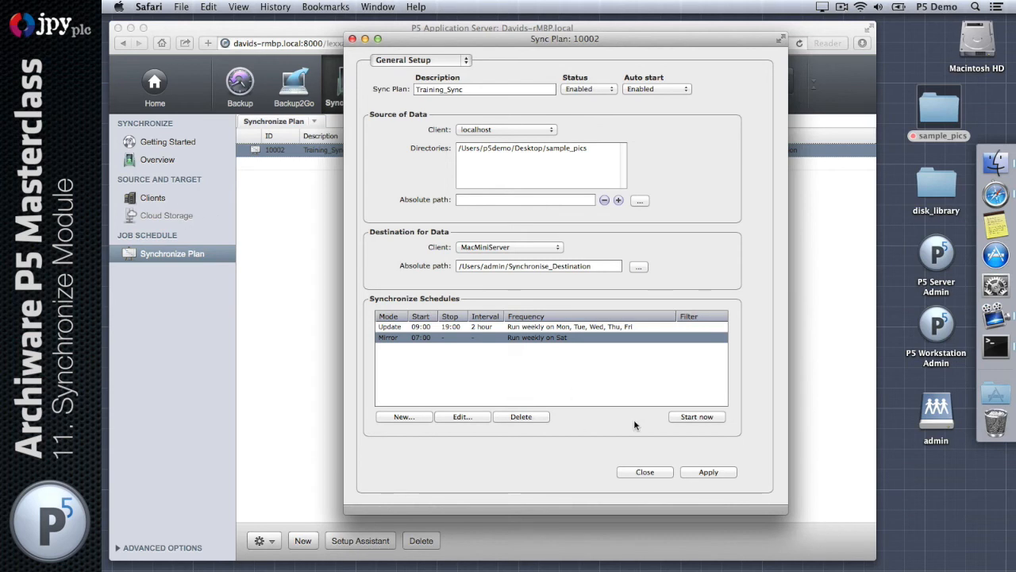
click(658, 472)
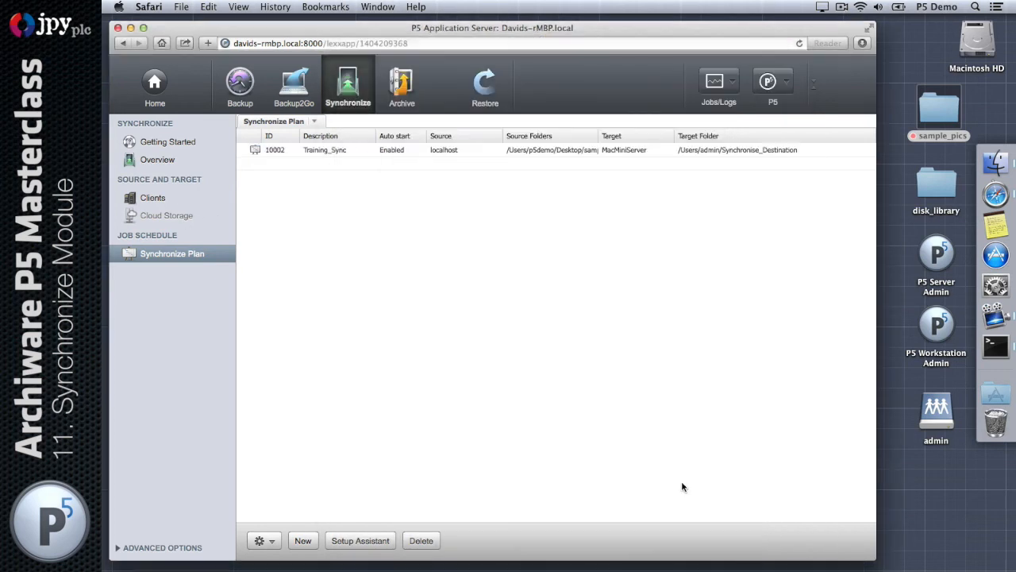
click(158, 215)
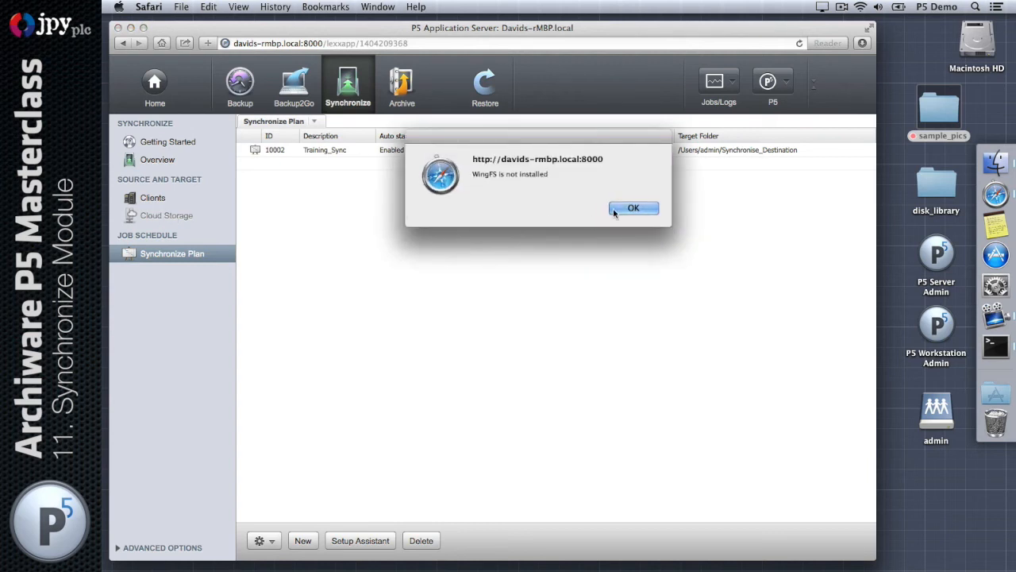
click(631, 209)
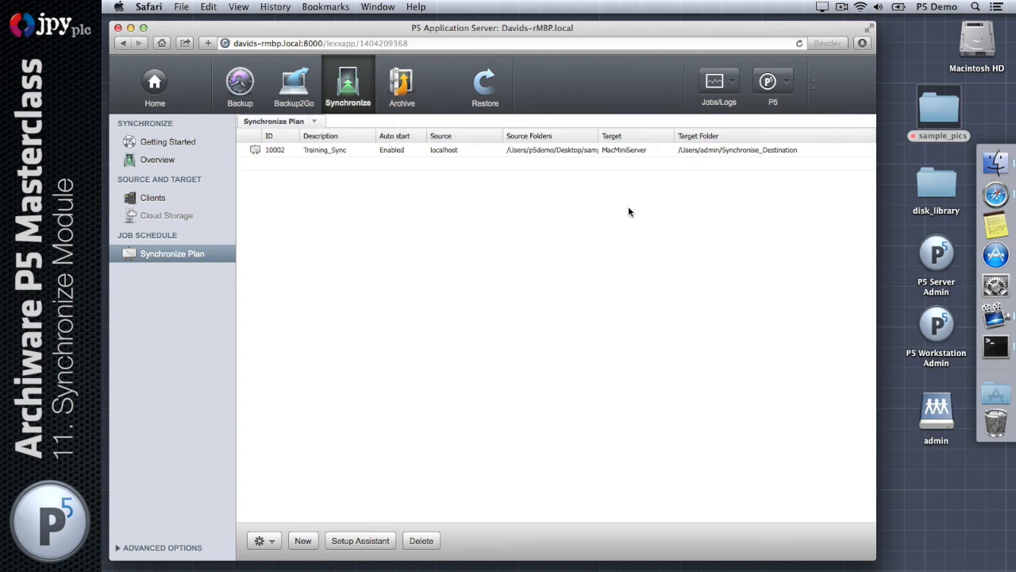
Step: Open archiware.com in a new Safari tab and download WingFS for Mac from the P5 Download page
key(super+t)
text(archi)
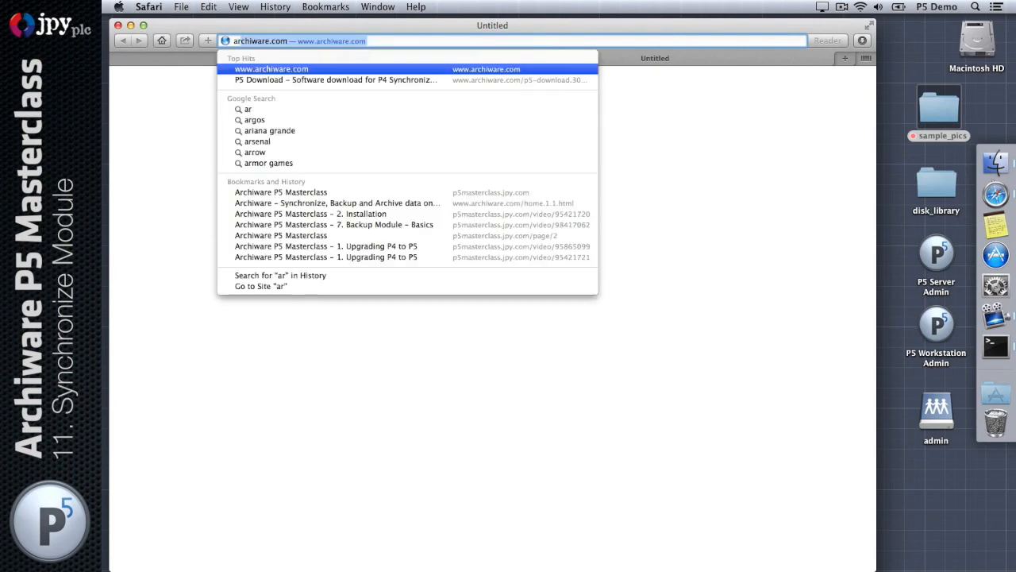
text(ware.com)
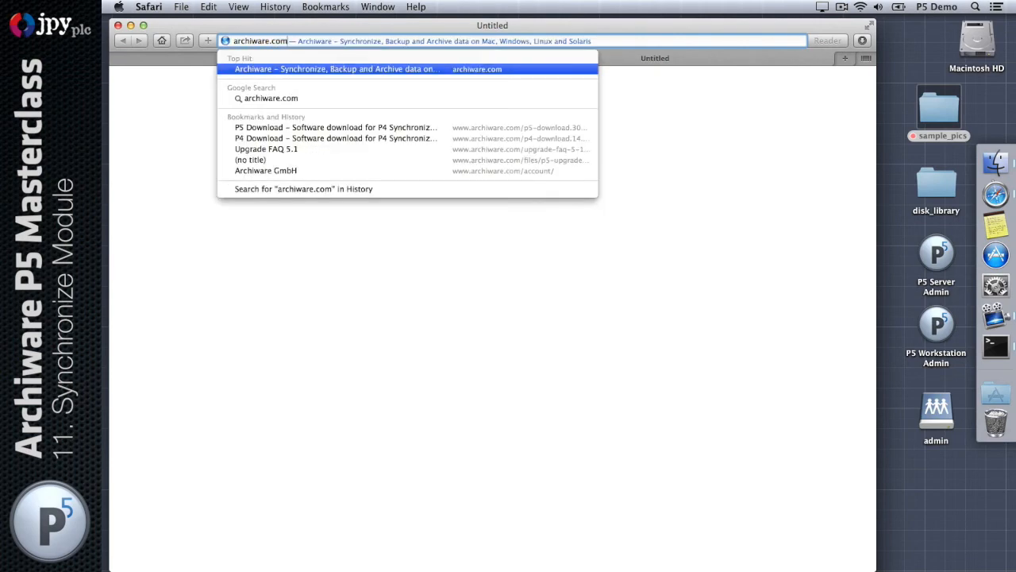
key(Return)
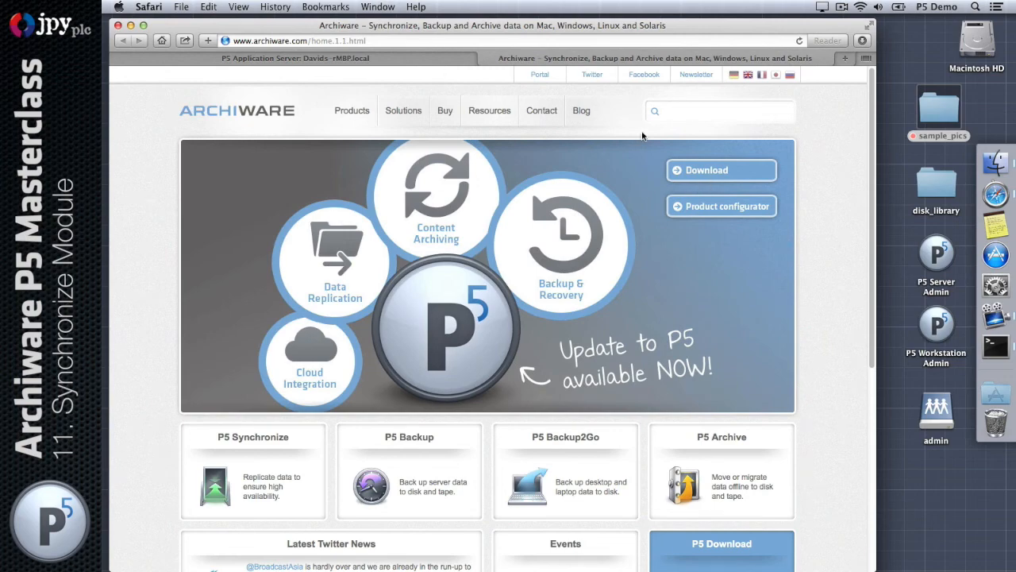
click(713, 170)
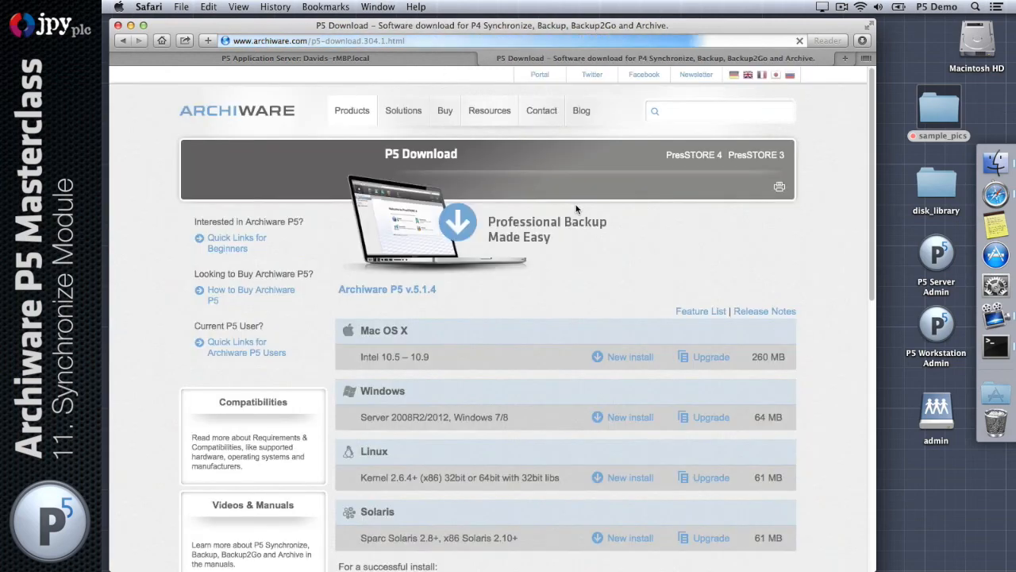
scroll(570, 239, down, 10)
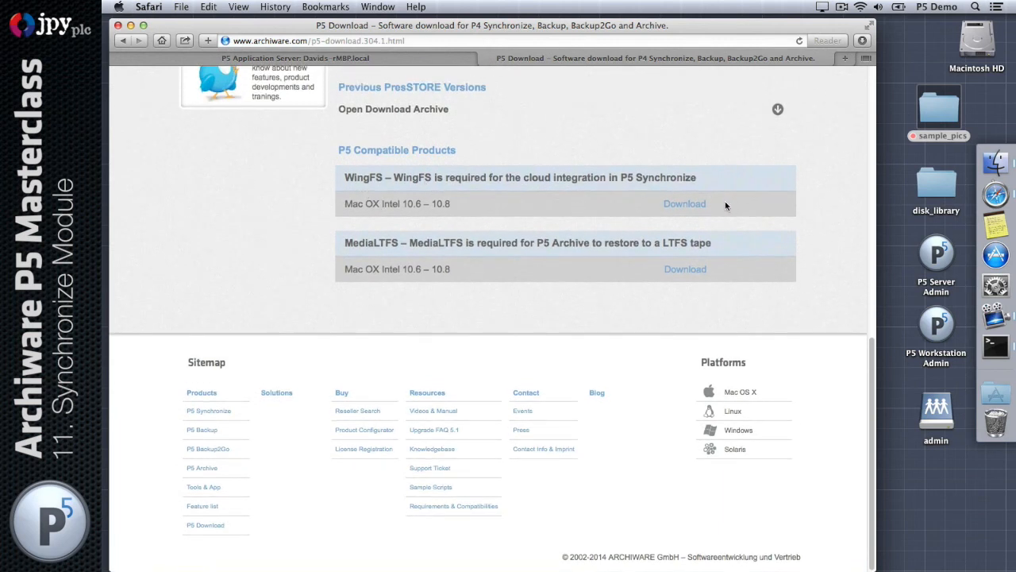
click(683, 204)
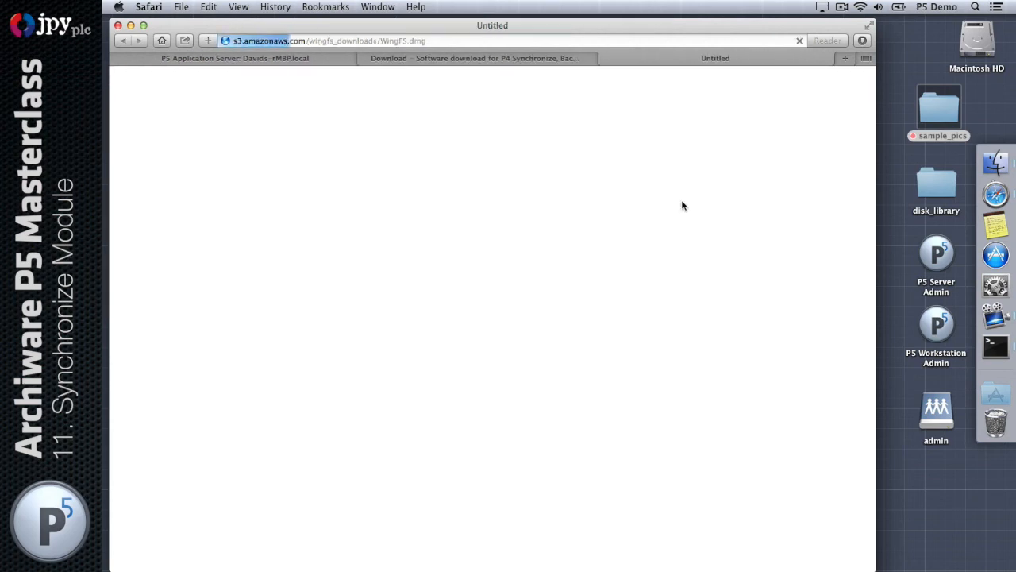
Step: Open the downloaded WingFS disk image and look over its installer packages
click(862, 40)
double_click(850, 96)
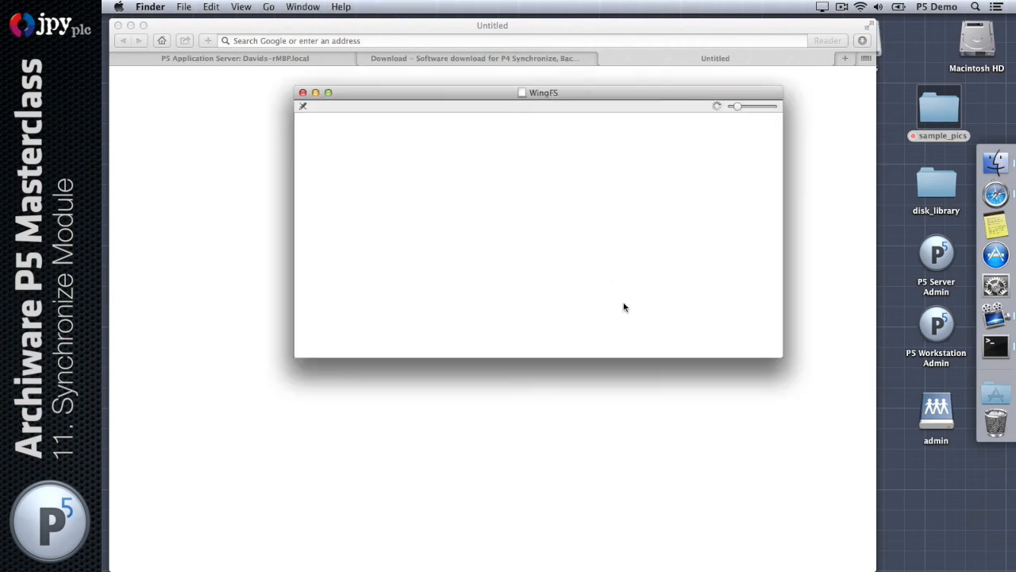
drag(687, 94, 669, 123)
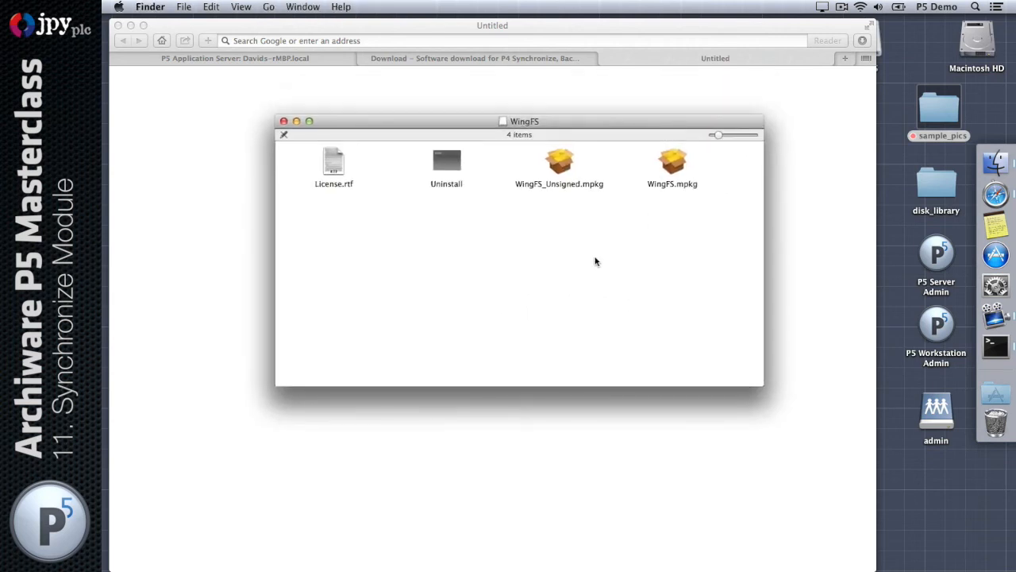
click(566, 163)
click(687, 179)
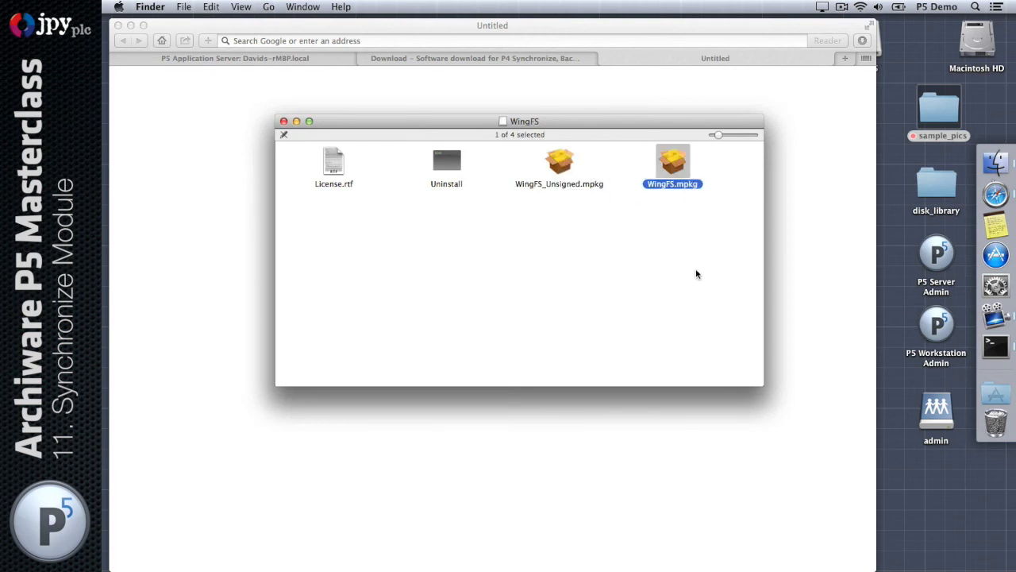
click(670, 268)
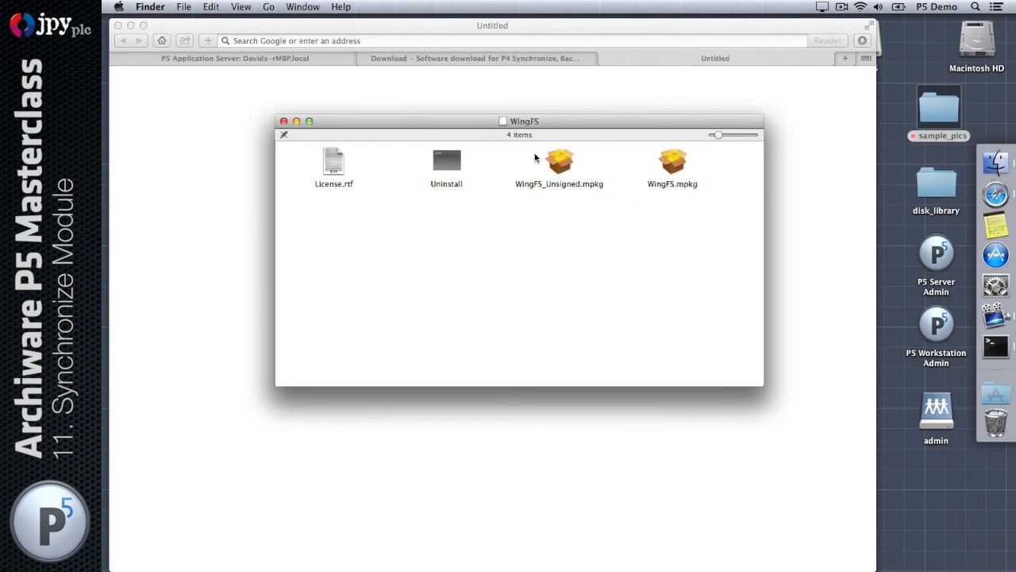
Step: Install WingFS.mpkg on Macintosh HD, accepting the license and entering the account password, and close the installer and WingFS disk image window
click(673, 166)
double_click(672, 165)
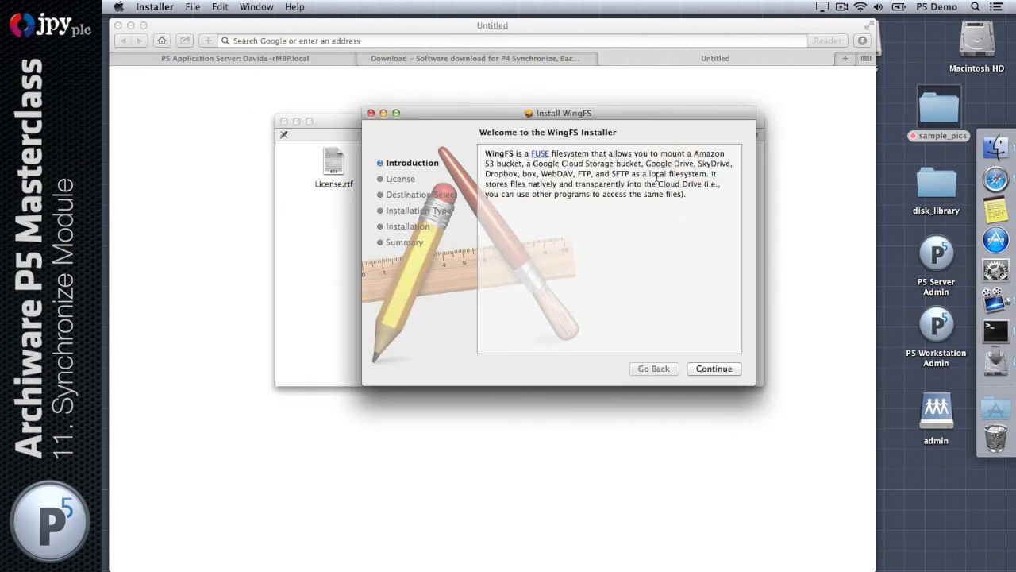
click(711, 369)
click(711, 369)
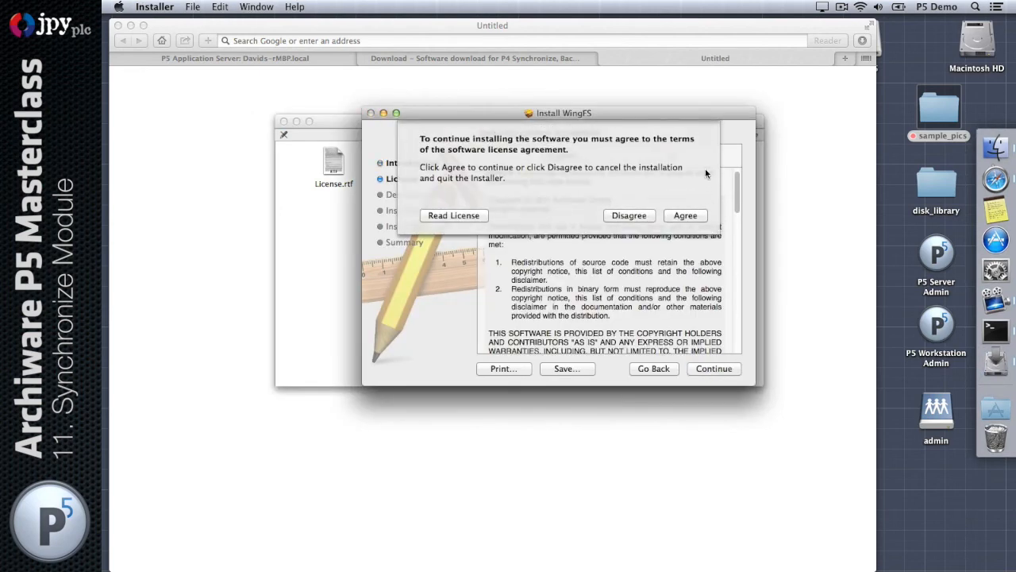
click(696, 216)
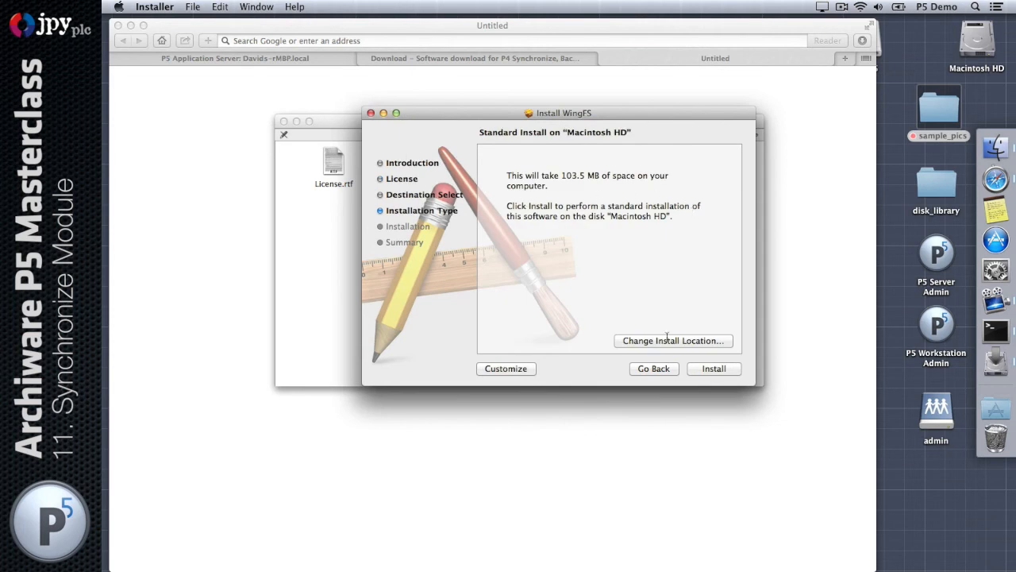
click(721, 369)
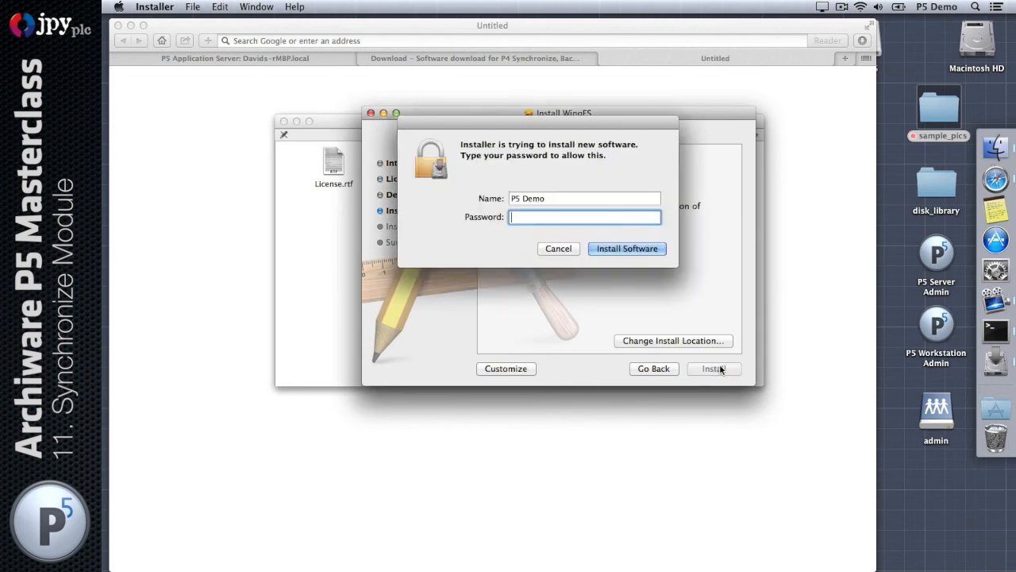
text(••••••••)
key(Return)
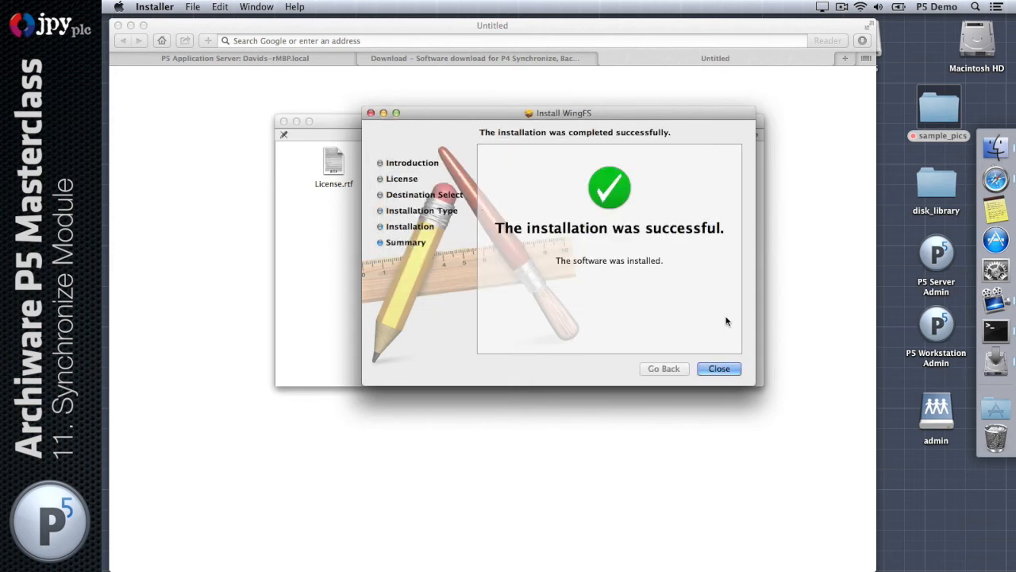
click(720, 368)
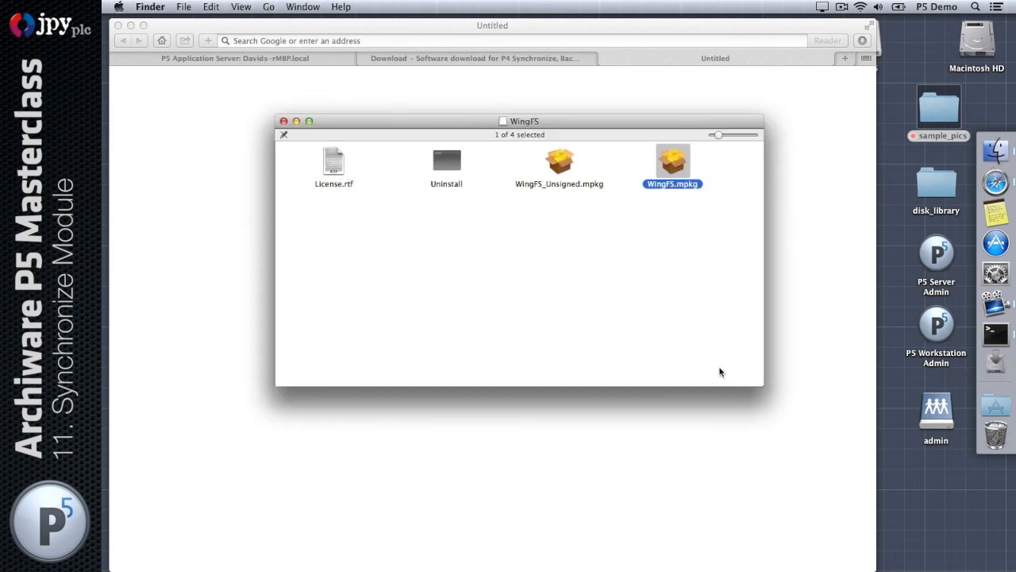
click(284, 121)
Step: Find and launch WingFS with Spotlight and review the cloud services it offers
click(976, 6)
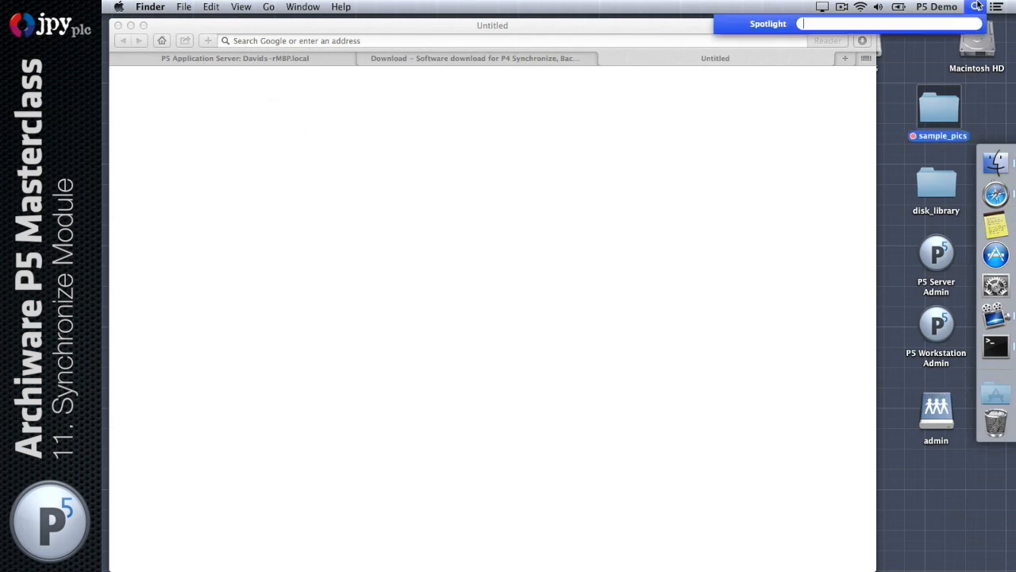
text(wingfs)
key(Return)
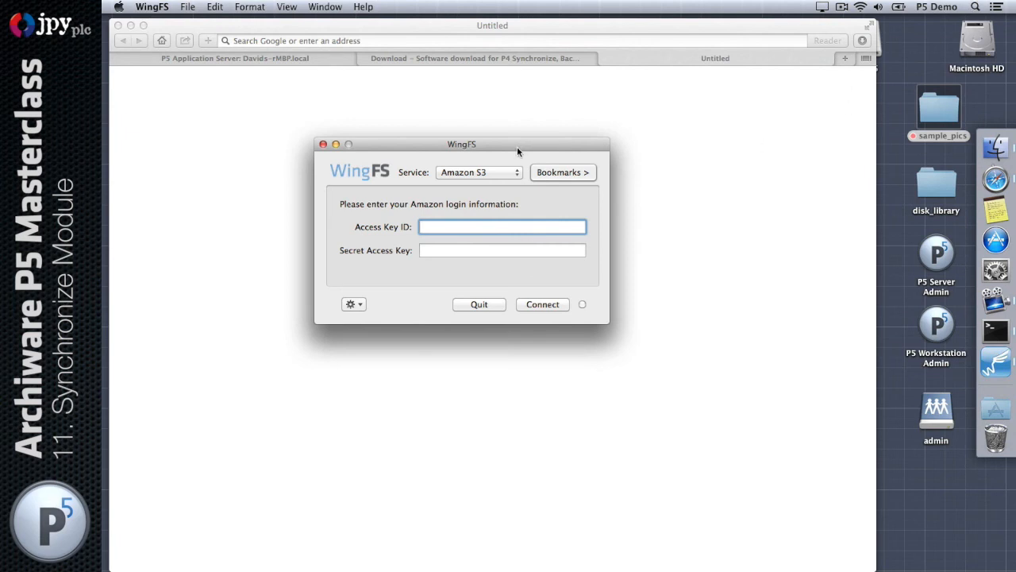
drag(517, 147, 462, 129)
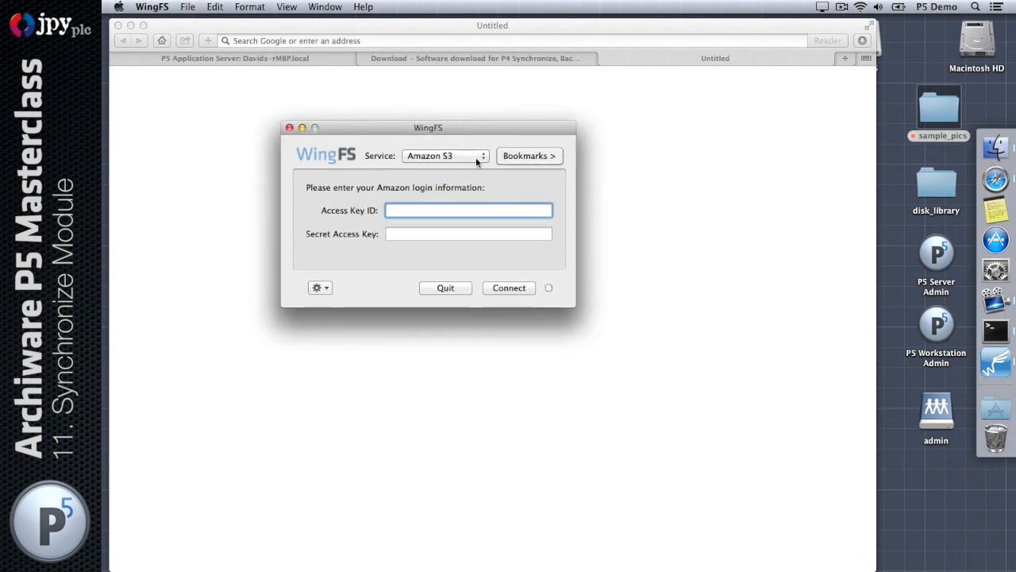
click(477, 158)
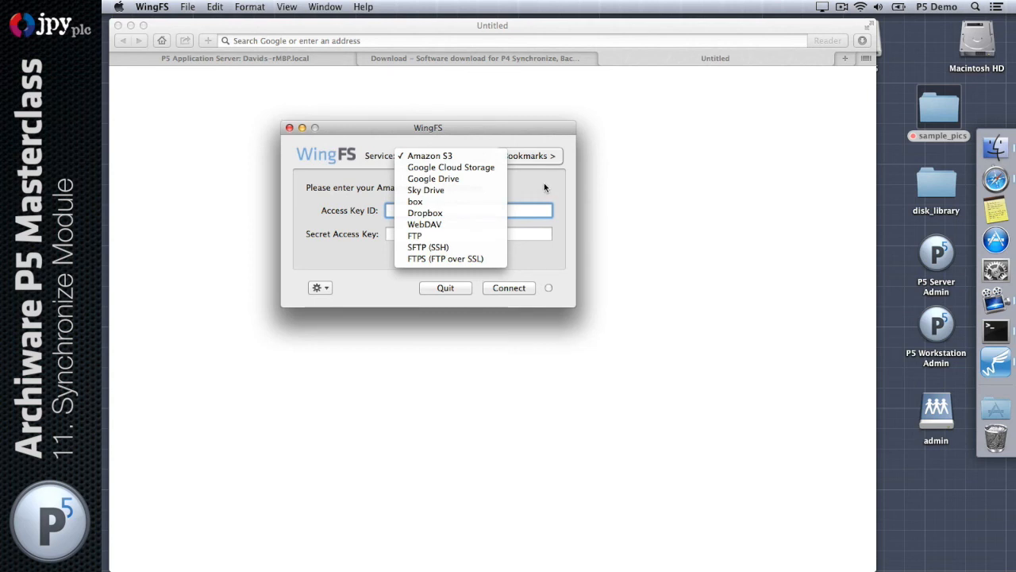
click(465, 272)
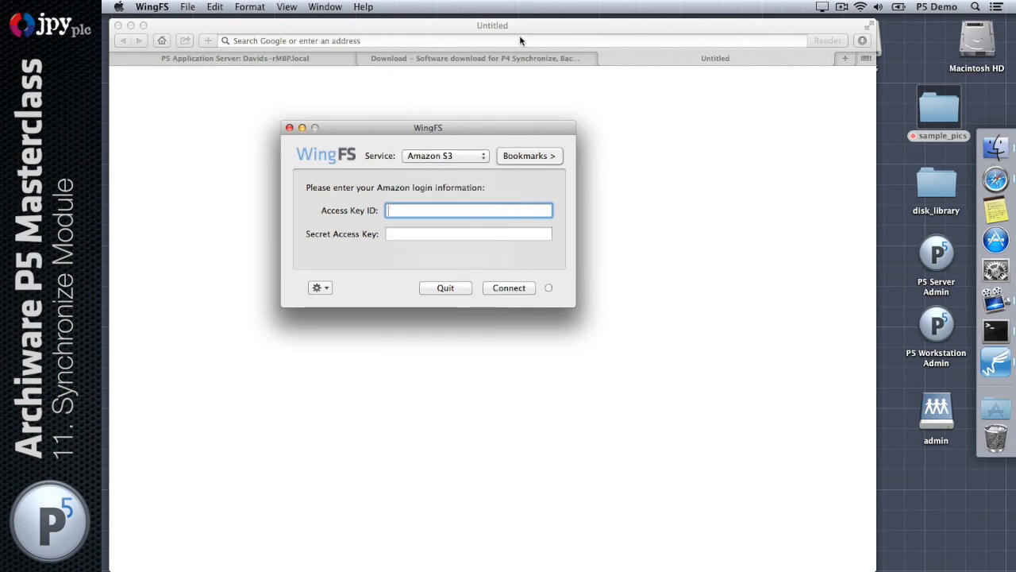
Step: Close the blank and P5 Download tabs in Safari to return to the P5 Synchronize Plan list
click(659, 60)
key(super+w)
key(super+w)
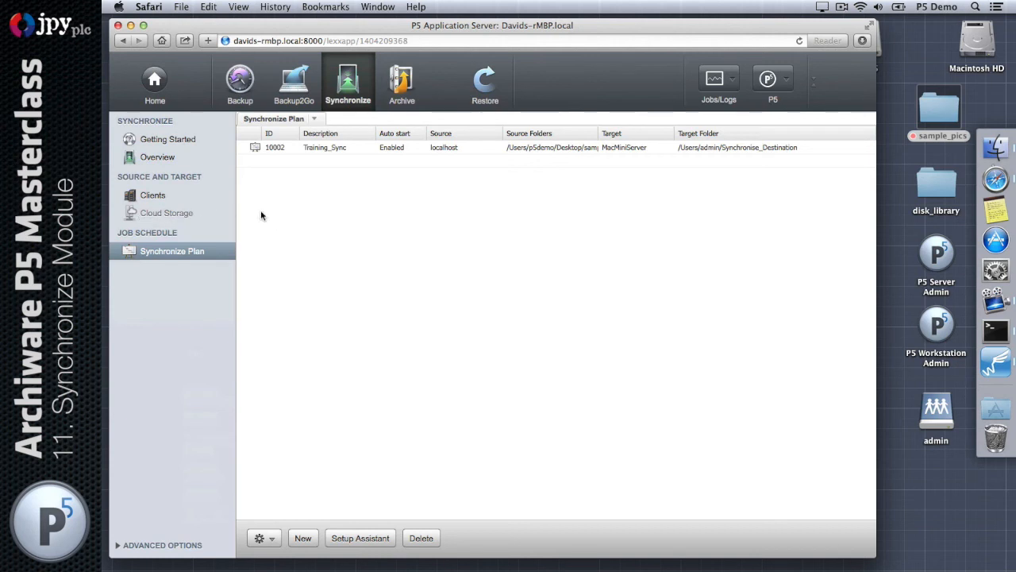
Step: Bring WingFS forward, examine the login fields for the Dropbox and Google Drive services, and quit it
click(992, 362)
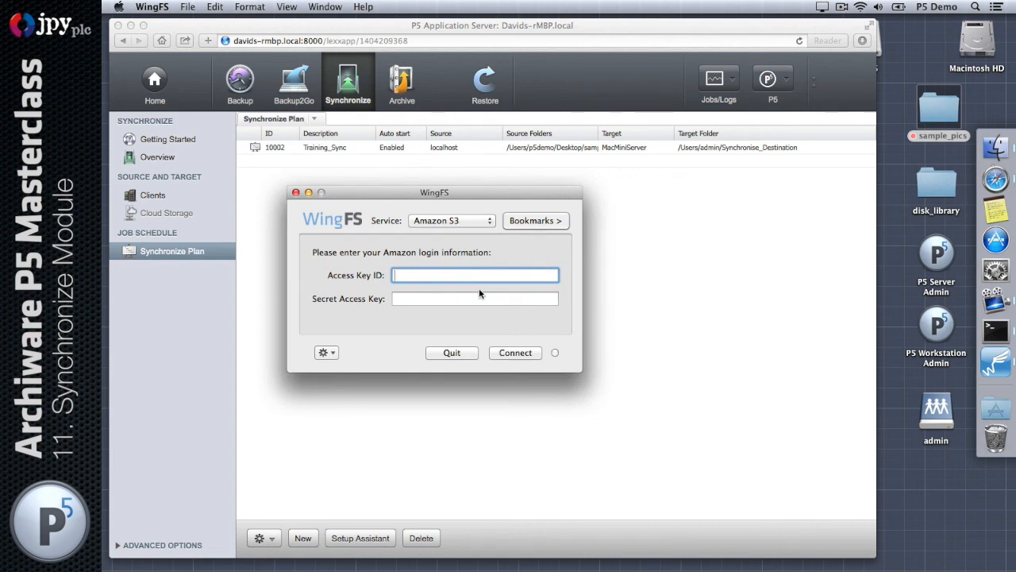
click(467, 221)
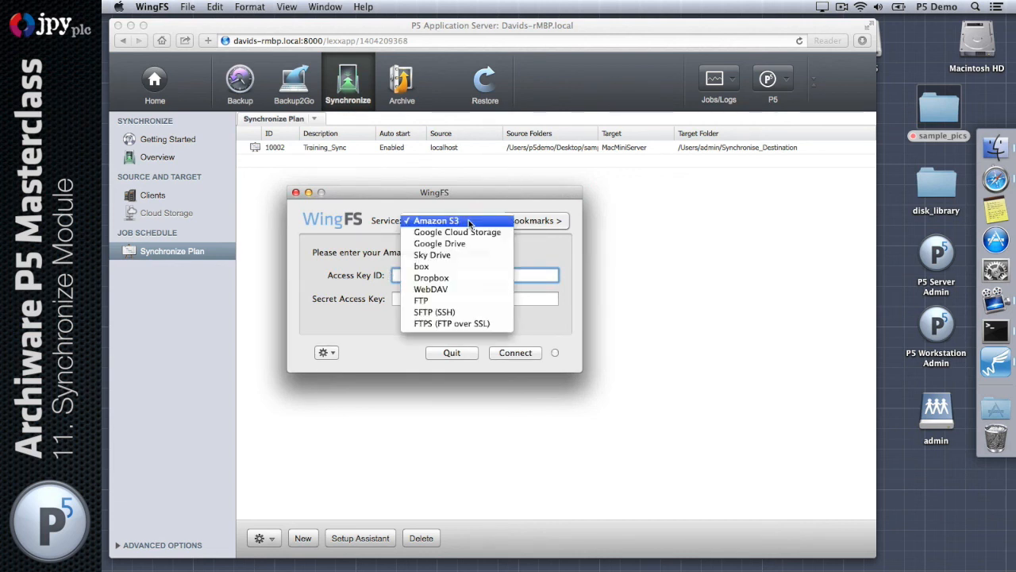
click(472, 278)
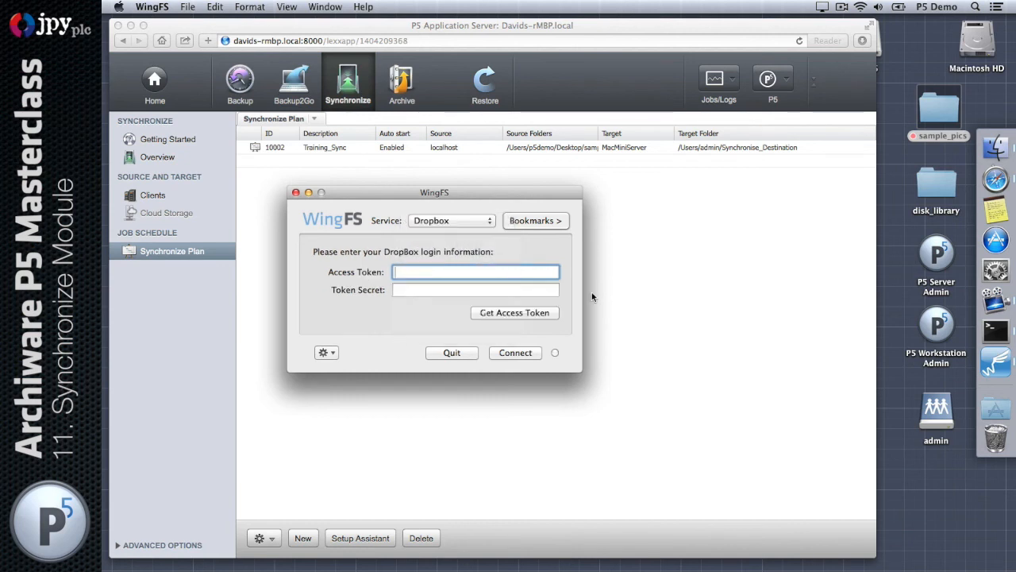
click(451, 225)
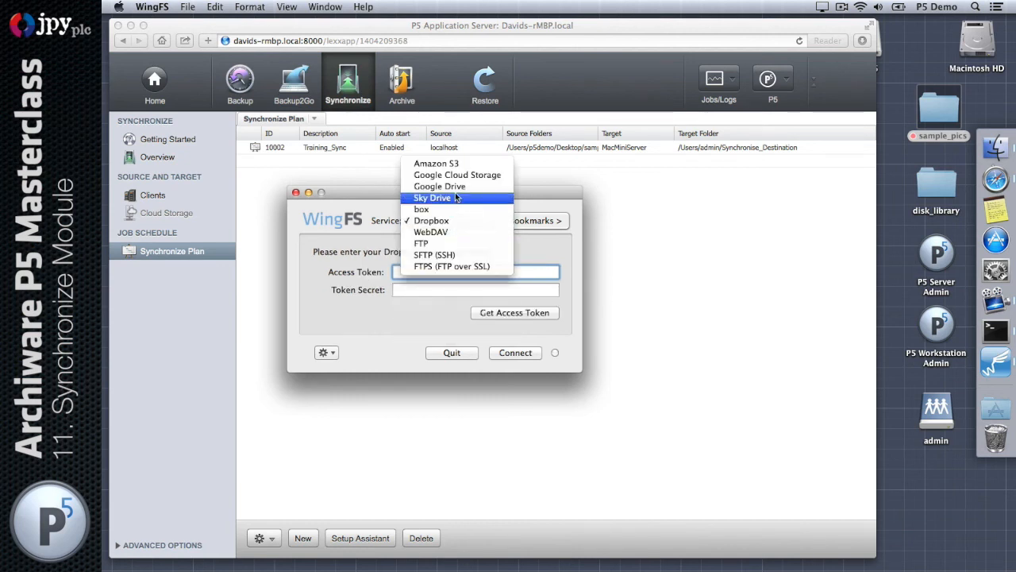
click(456, 190)
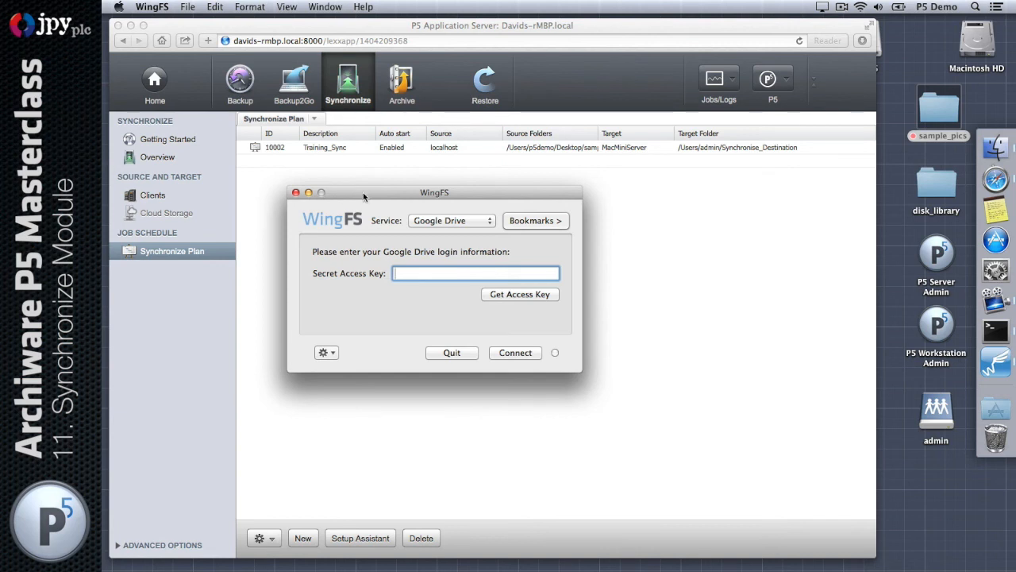
drag(363, 192, 482, 214)
click(571, 374)
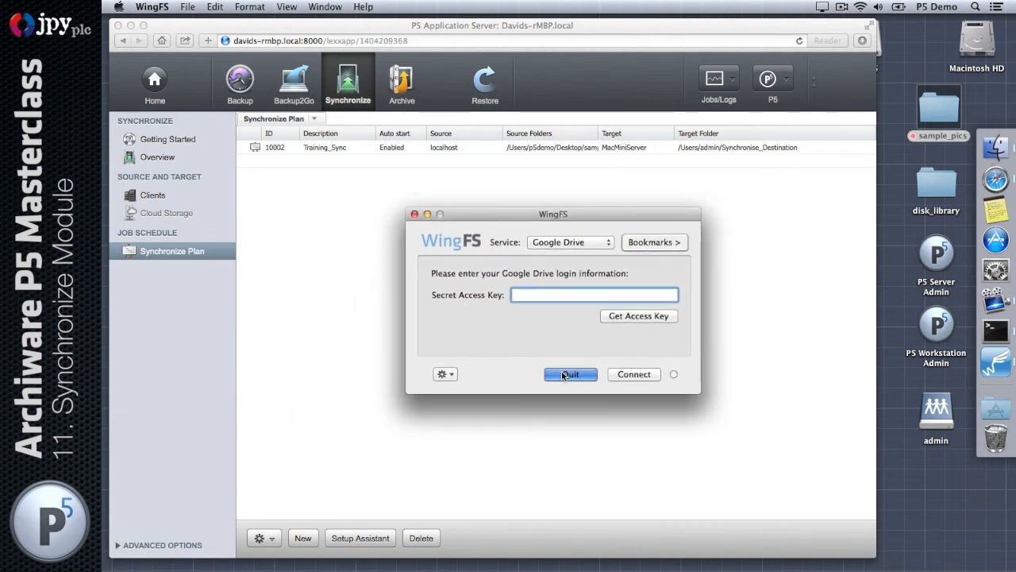
Step: Switch to System Preferences, open the Archiware P5 preferences and stop the P5-Daemon, authorising with the account password
click(997, 286)
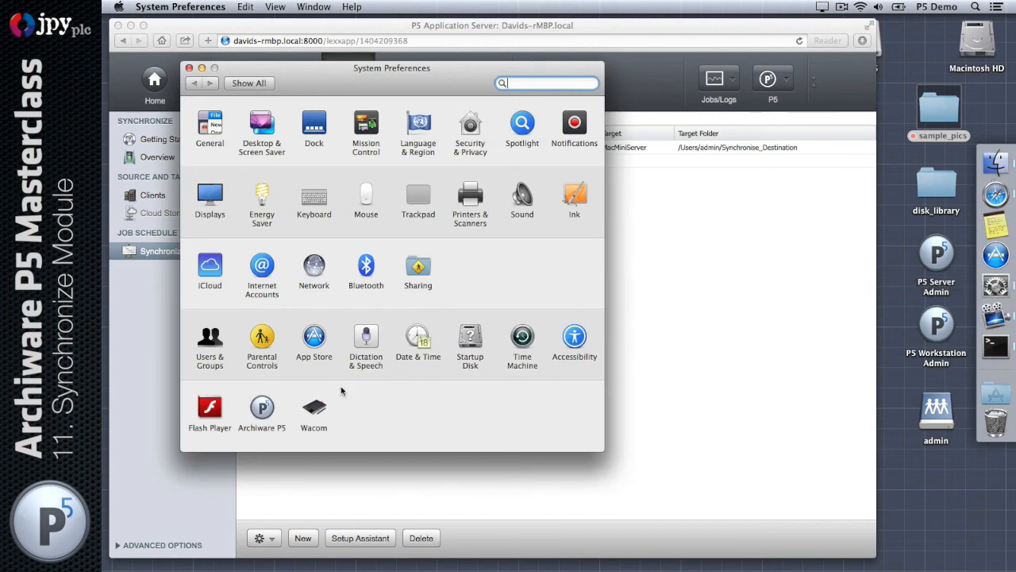
click(270, 404)
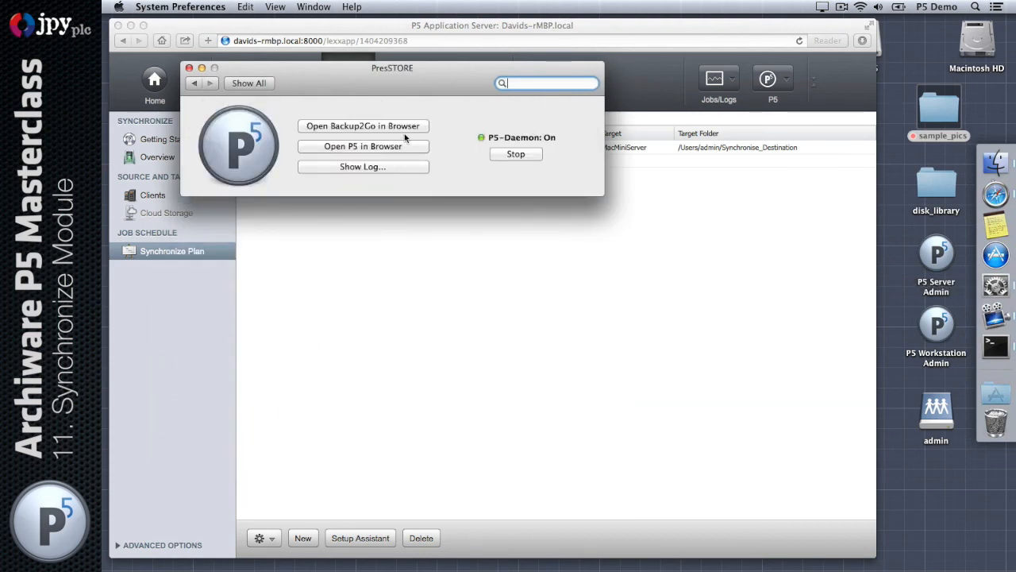
click(537, 151)
text(•••••)
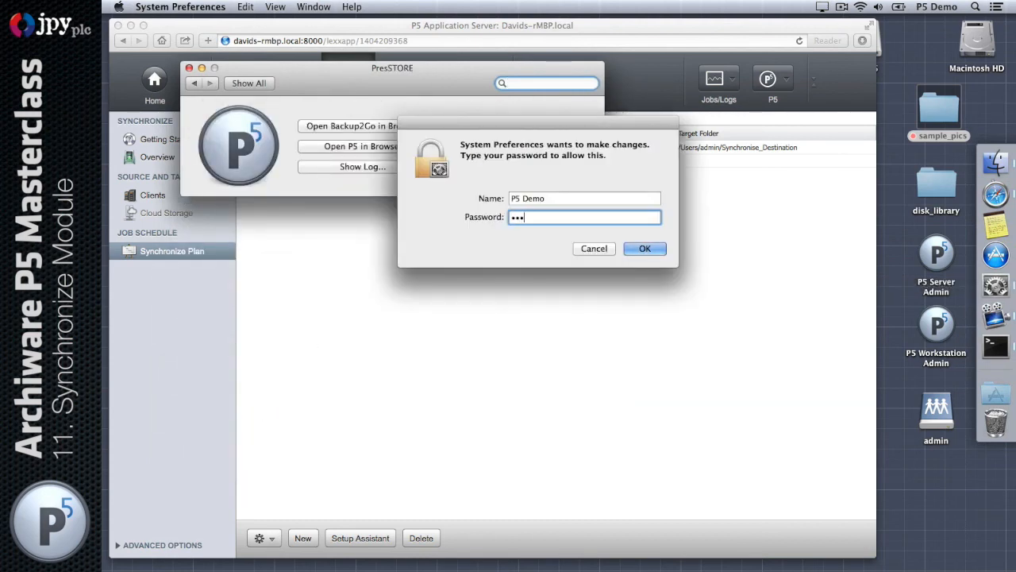
key(BackSpace)
key(BackSpace)
key(BackSpace)
key(BackSpace)
key(BackSpace)
text(••••••••)
key(Return)
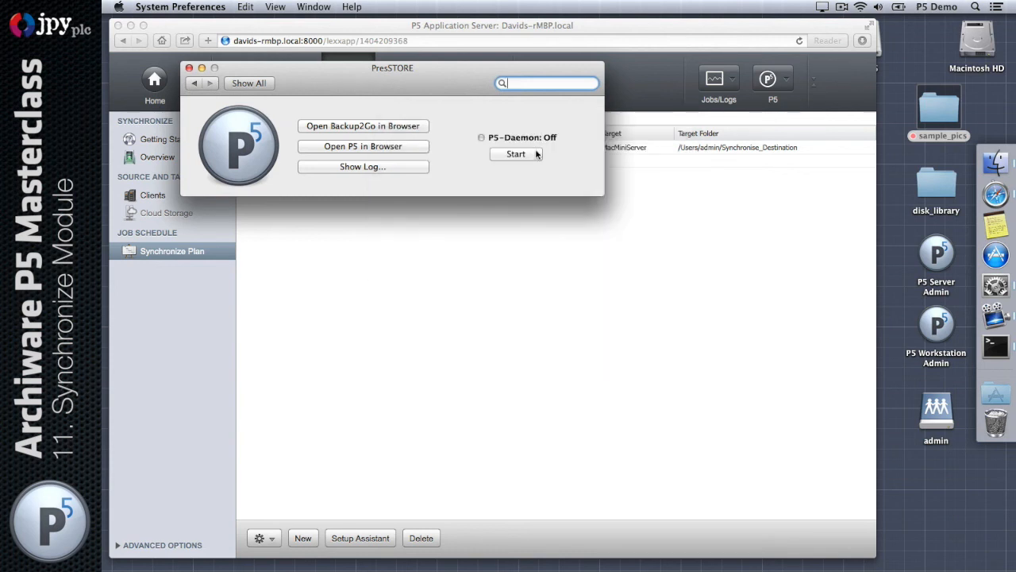
Step: Start the P5-Daemon again, authorising the change with the account password
click(526, 156)
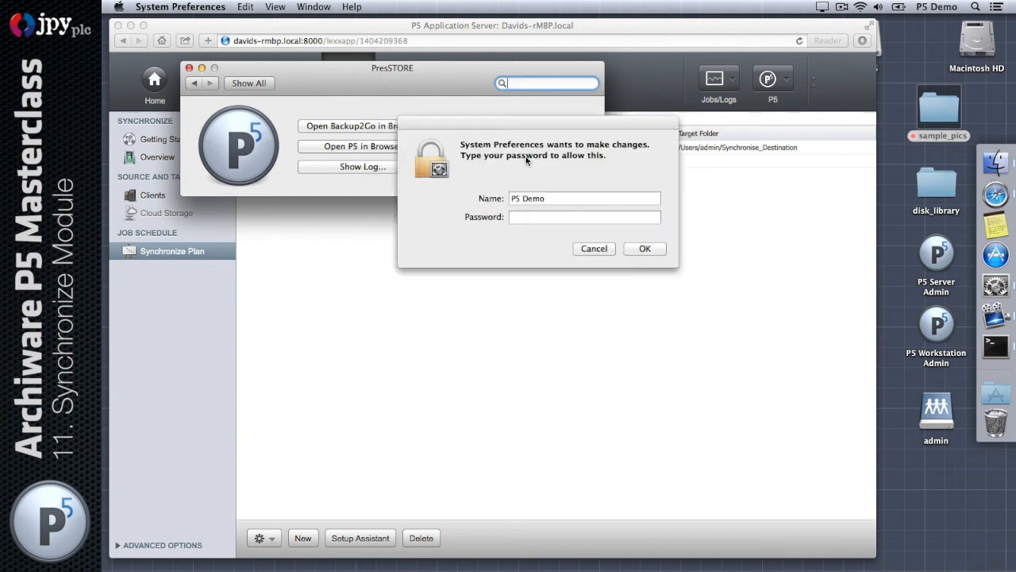
text(********)
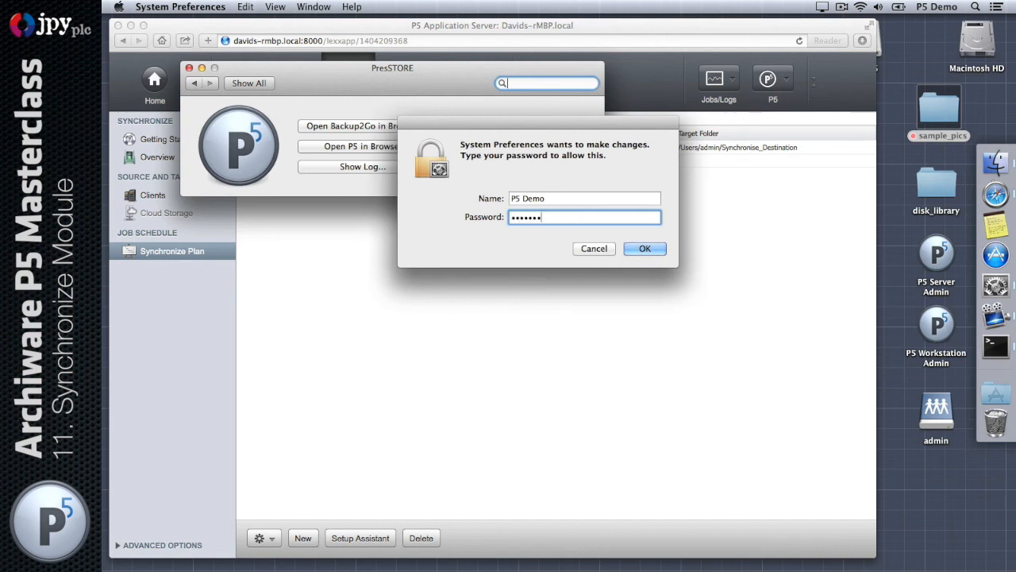
key(Return)
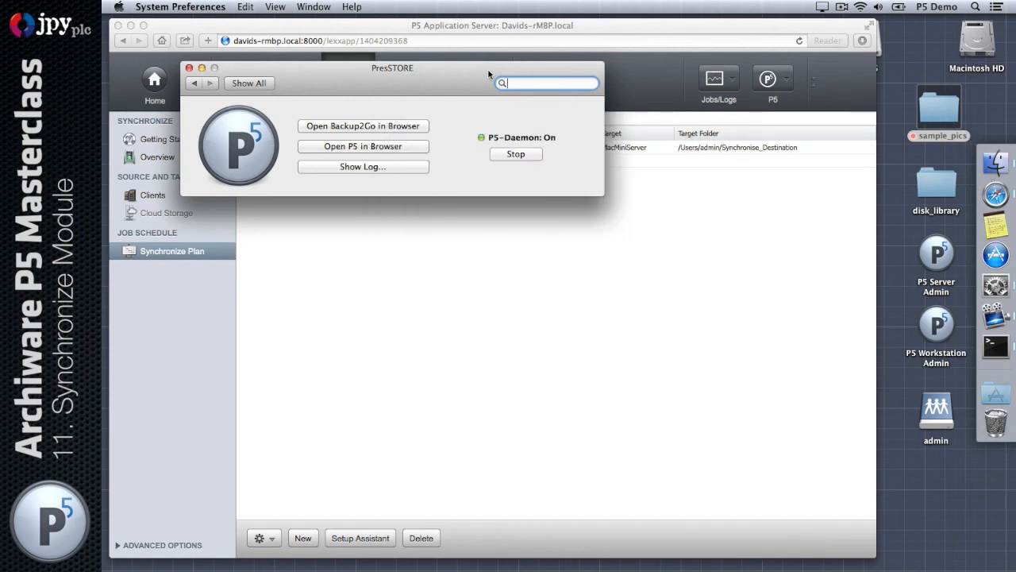
Step: Move the PresSTORE preferences window aside, return to Safari and reload the P5 page until the login form loads
drag(488, 68, 819, 241)
click(460, 234)
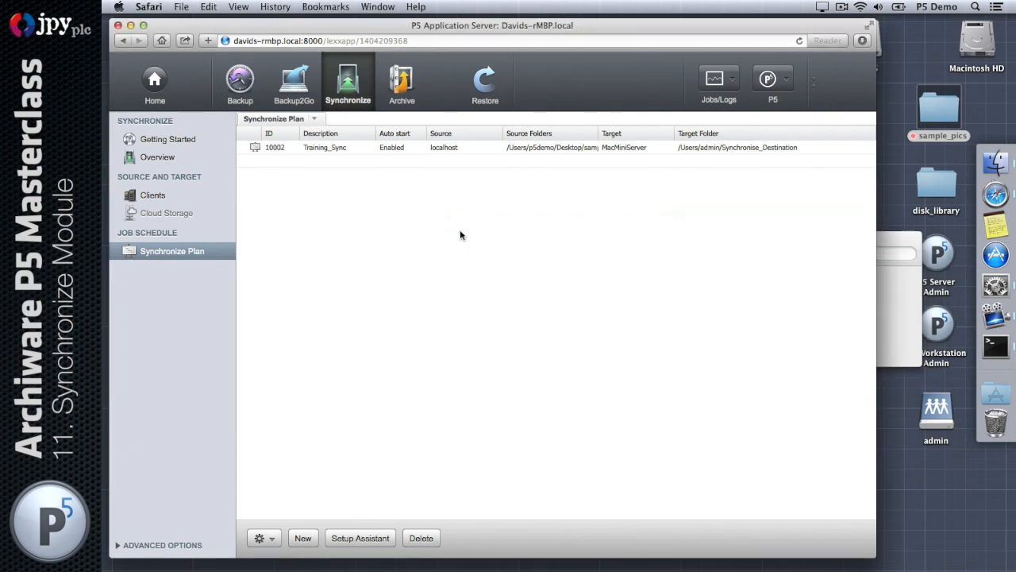
click(800, 43)
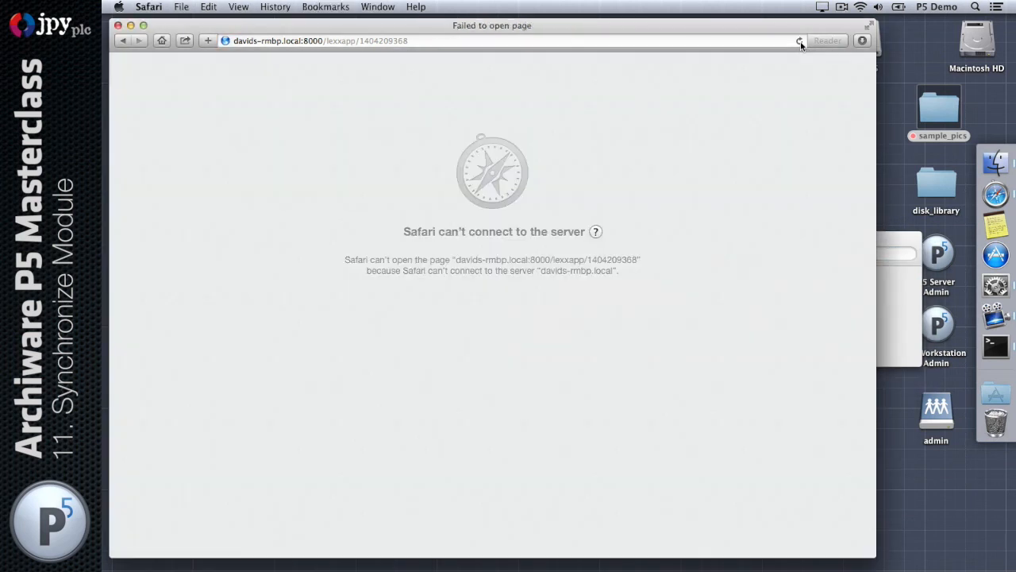
click(799, 42)
click(798, 43)
click(655, 209)
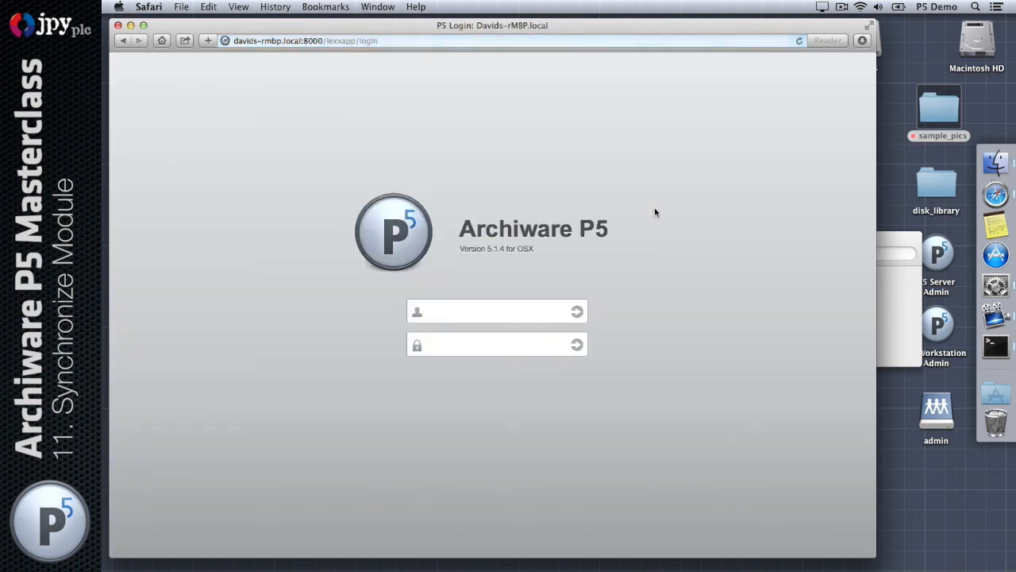
Step: Log in to Archiware P5 as p5demo, entering the account password
click(492, 317)
text(p5d)
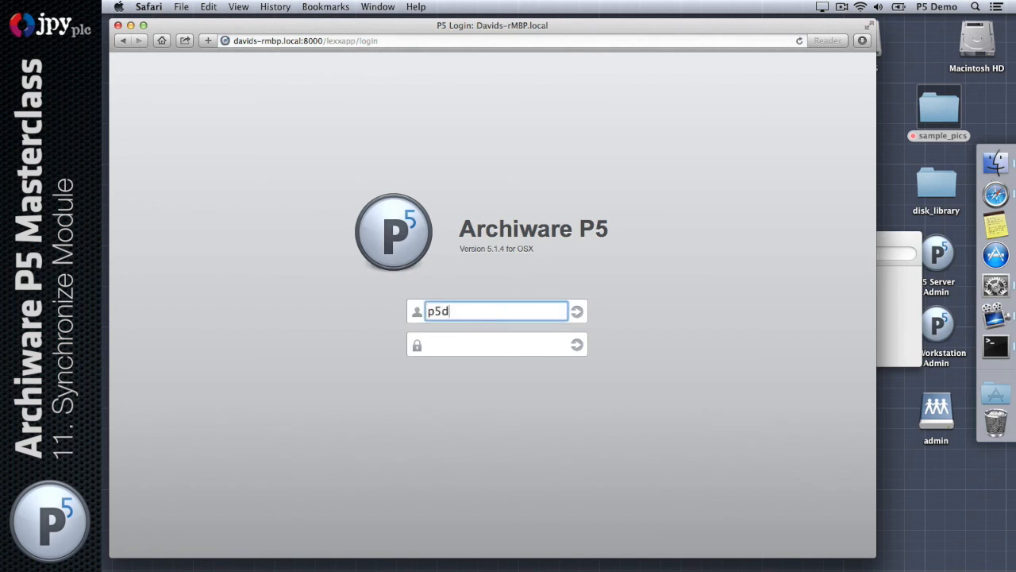
text(emo)
key(Tab)
text(••••••••)
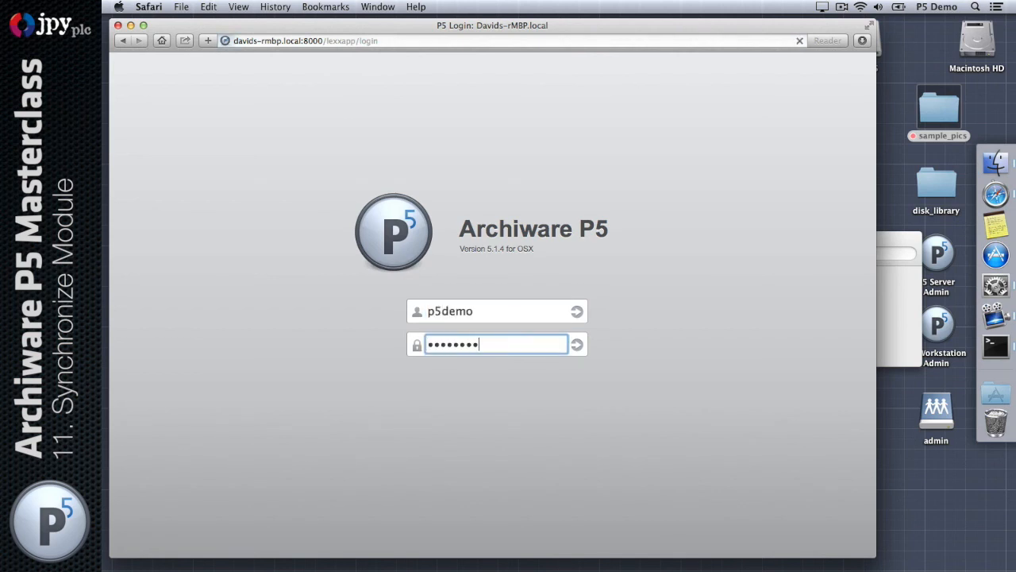
key(Return)
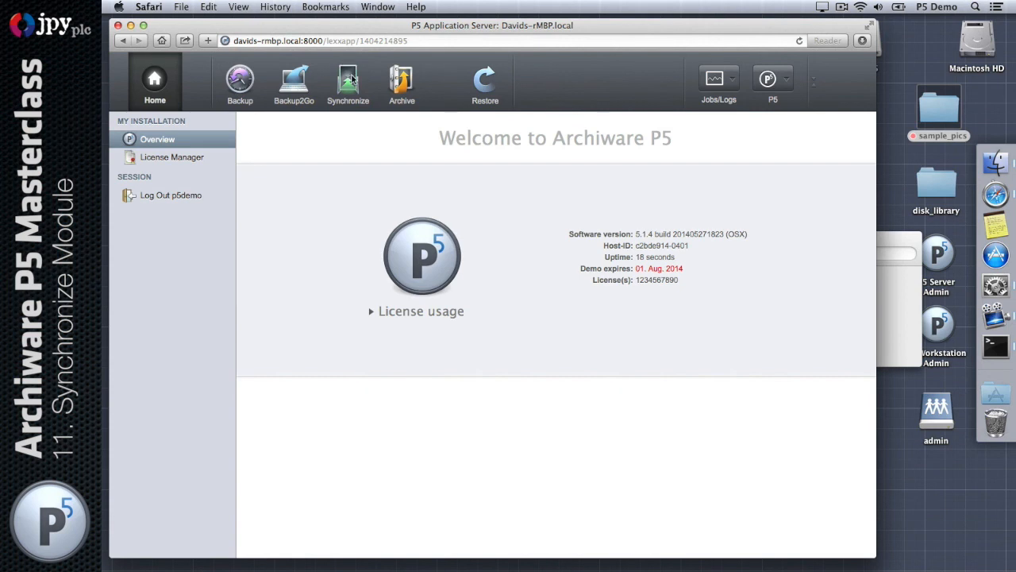
Step: Create a new cloud storage entry in the Synchronize module with Amazon S3 as the cloud service provider
click(352, 77)
click(171, 213)
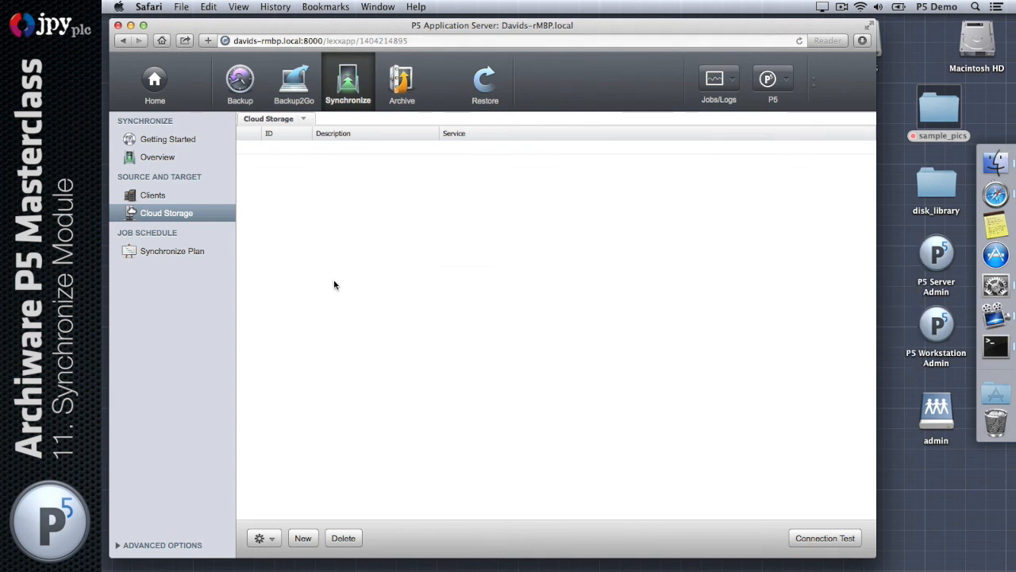
click(309, 539)
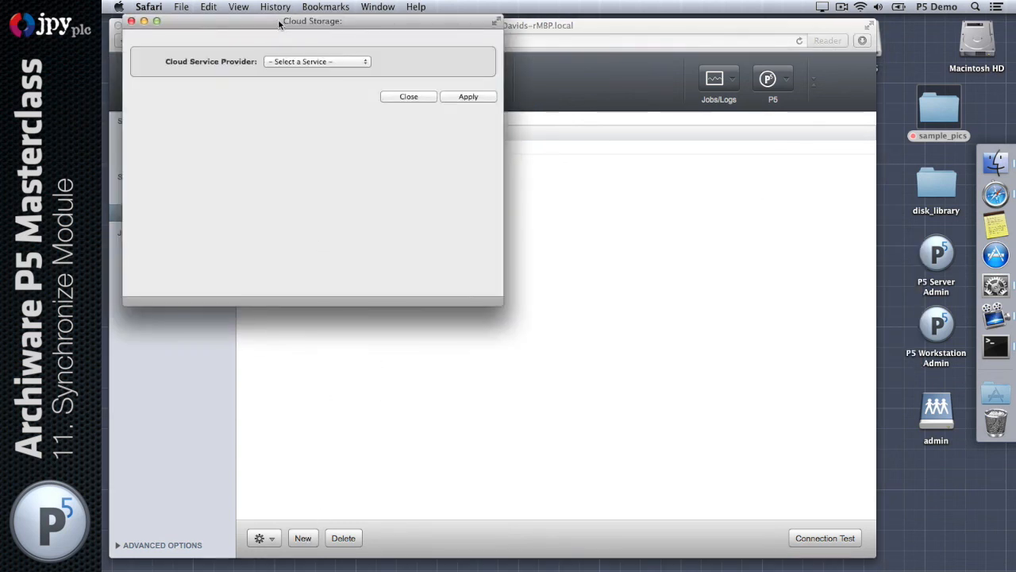
drag(282, 27, 476, 166)
click(498, 205)
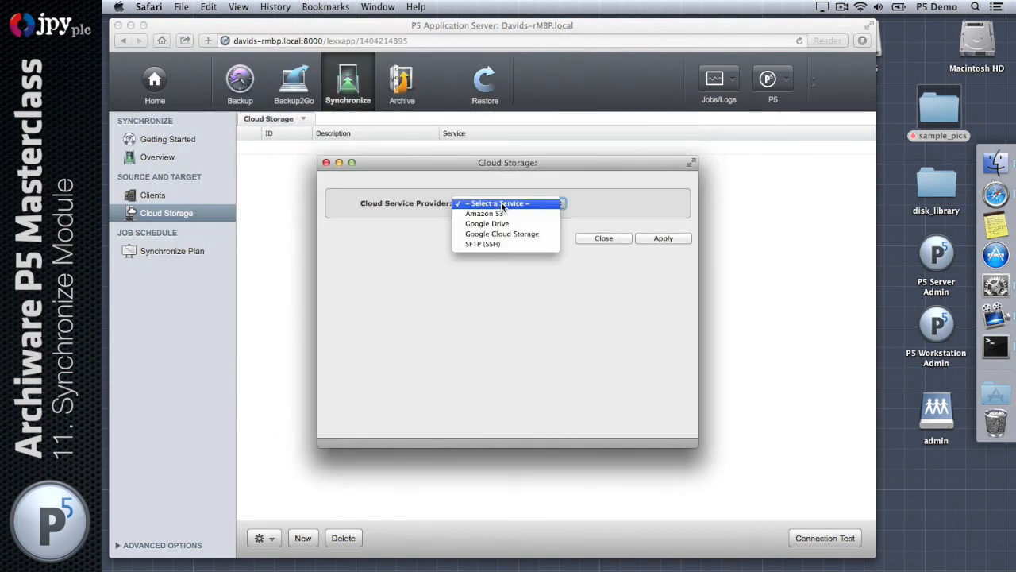
click(534, 215)
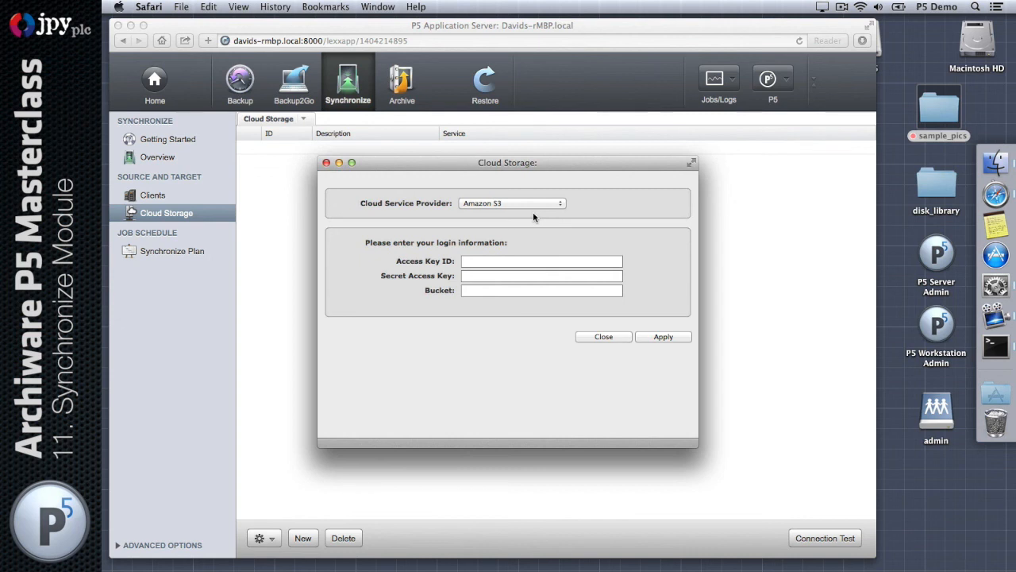
Step: Enter the Amazon S3 access key ID and secret access key, set the bucket to p5-sync, apply and close the cloud storage settings
click(528, 261)
click(492, 277)
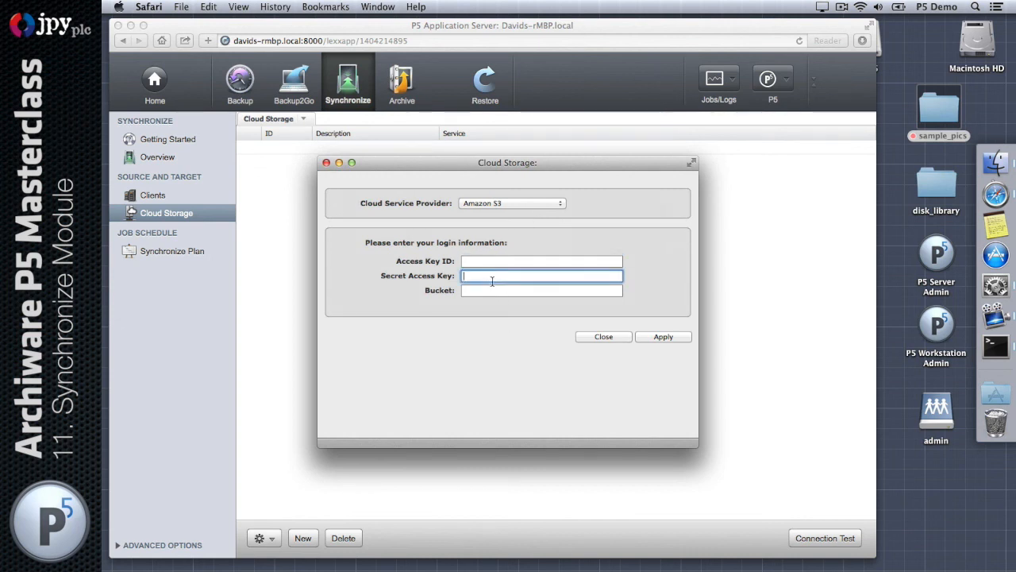
click(492, 290)
click(494, 262)
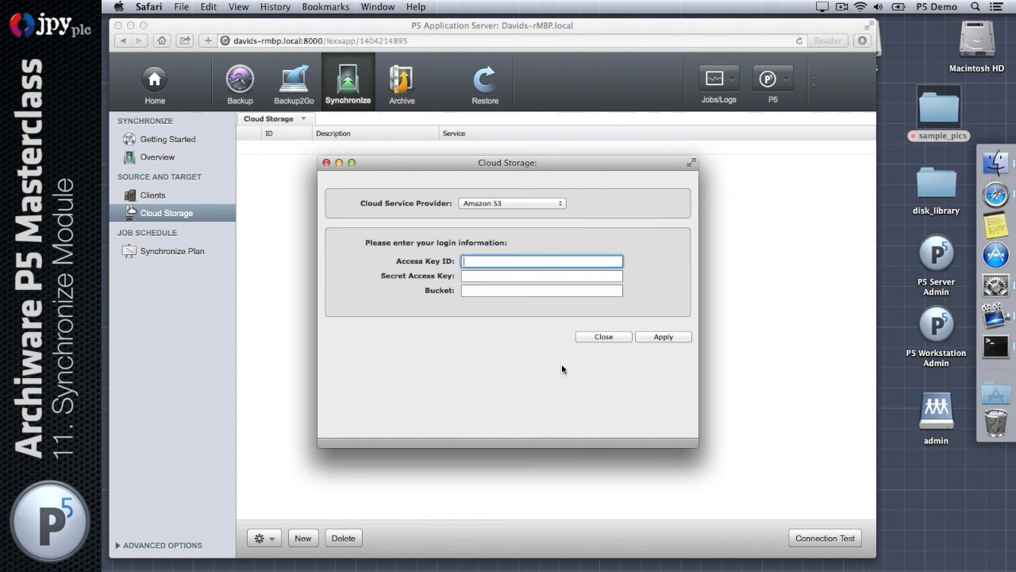
click(489, 275)
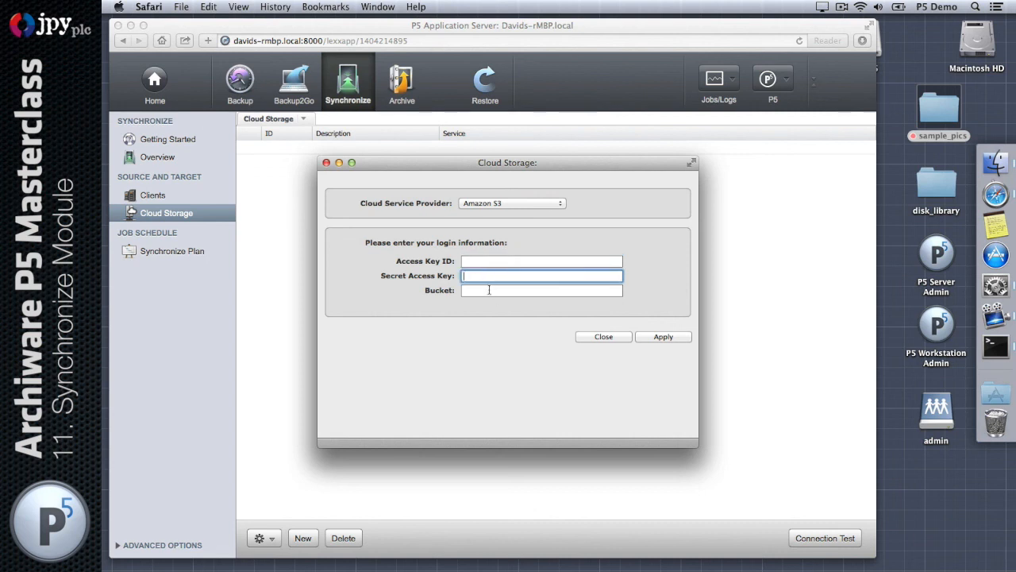
click(488, 290)
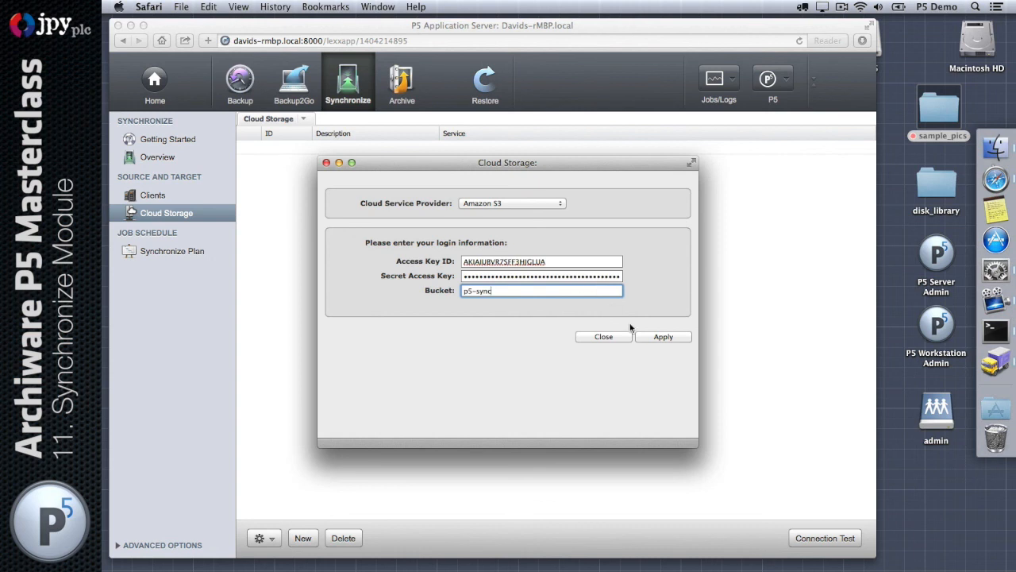
click(664, 338)
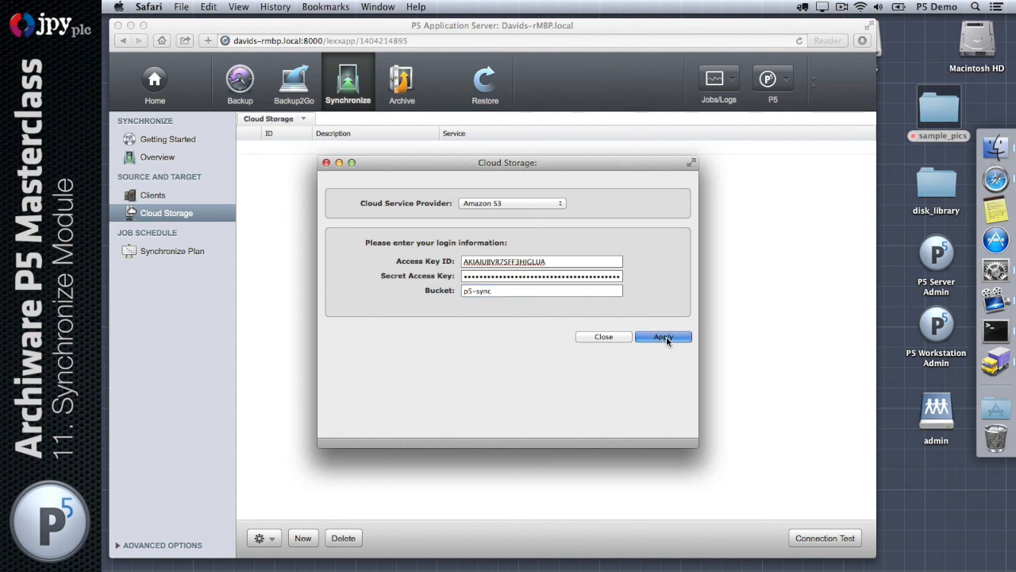
click(599, 356)
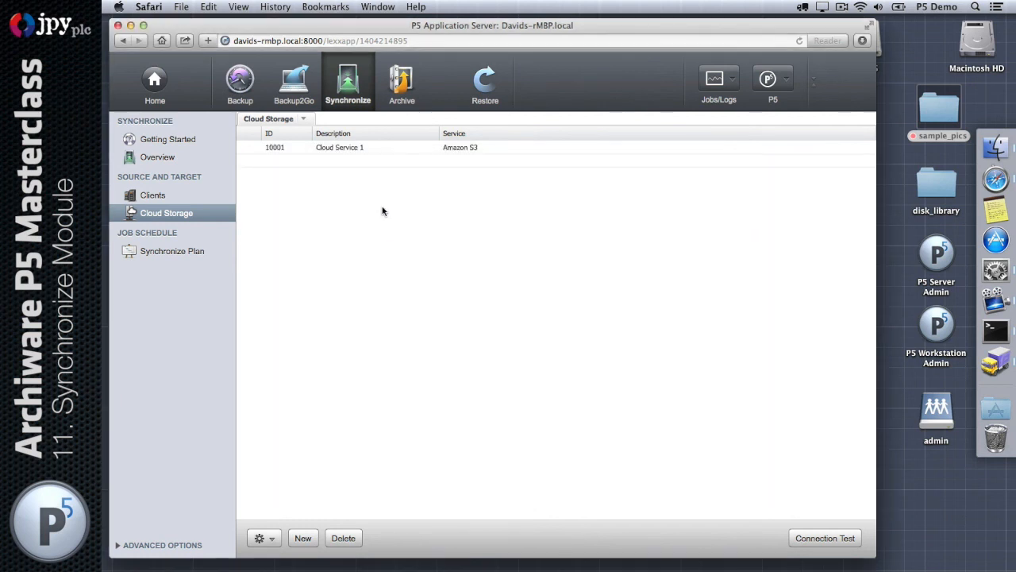
Step: Run a connection test on the Amazon S3 cloud storage service and close the test window
click(475, 150)
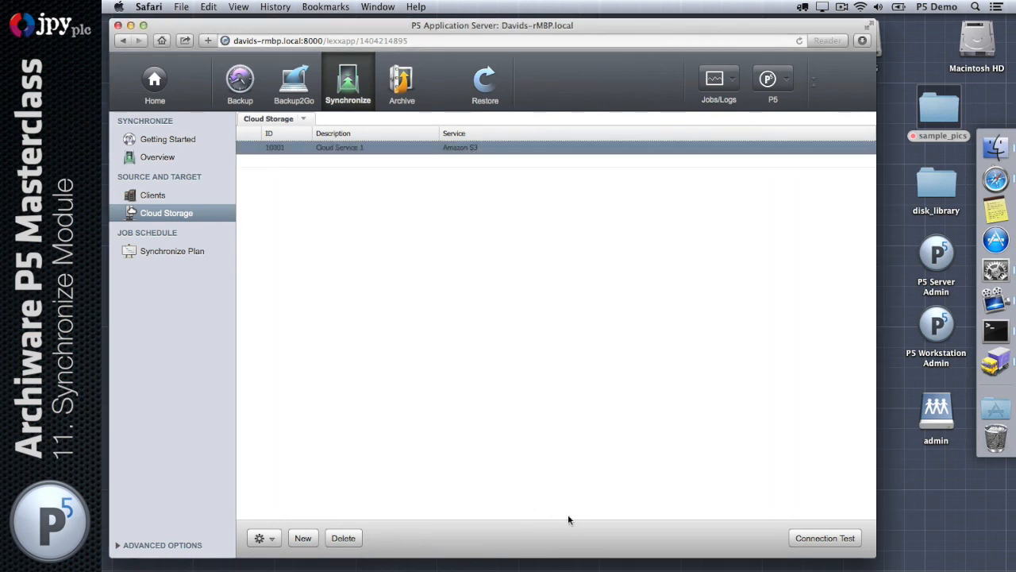
click(805, 540)
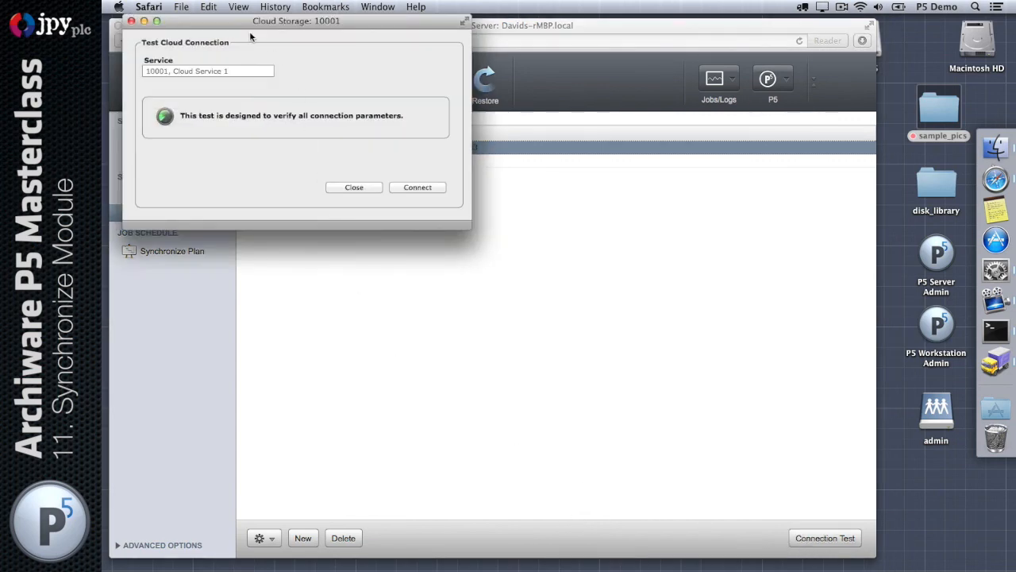
drag(223, 22, 407, 227)
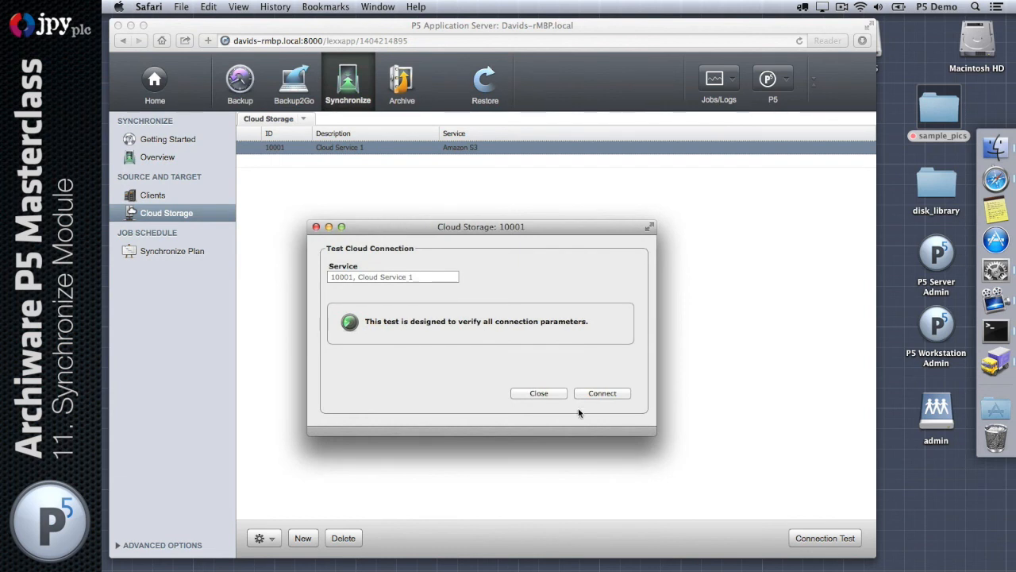
click(607, 397)
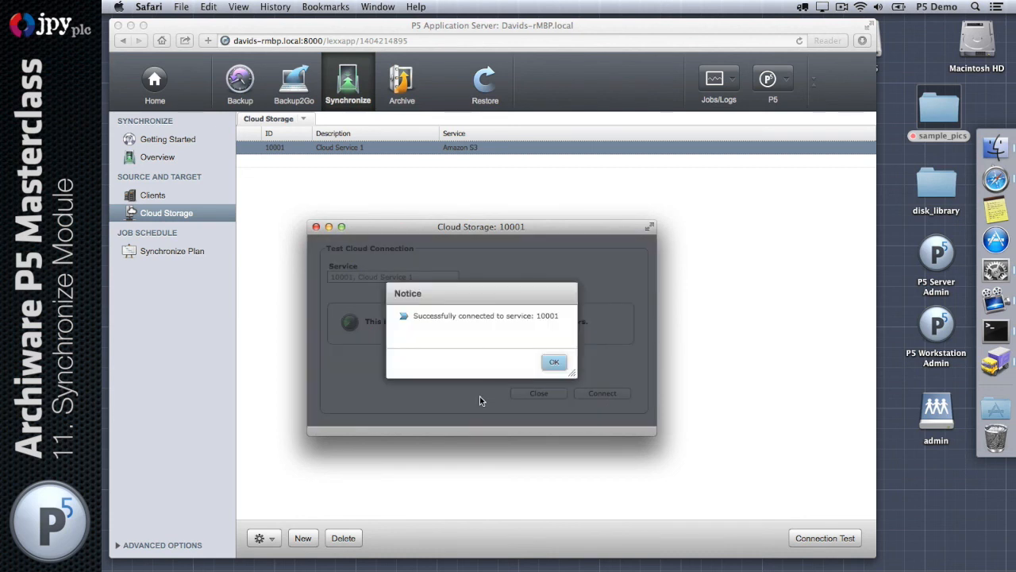
click(554, 362)
click(539, 393)
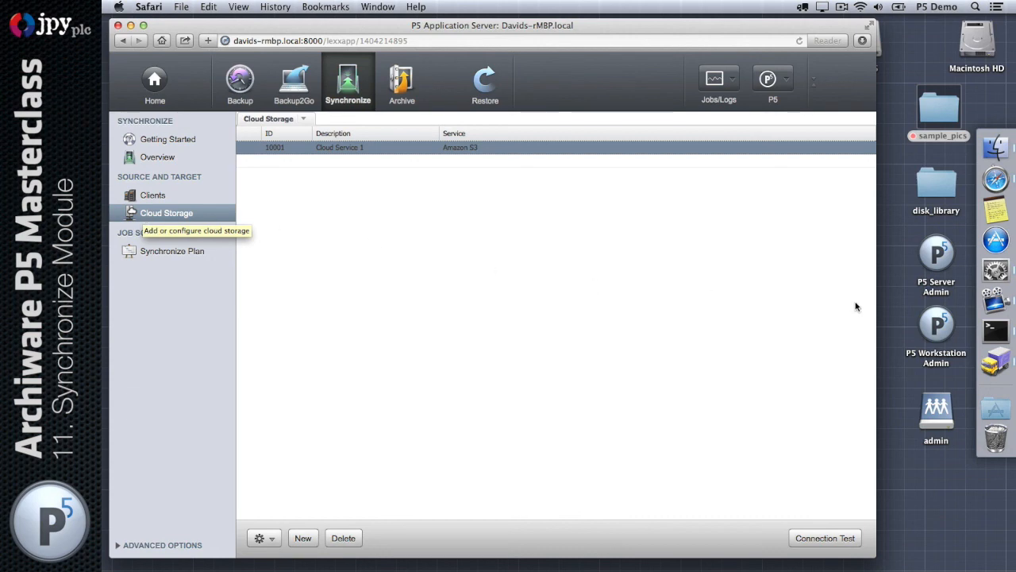
Step: Switch to Transmit, inspect the contents of the p5-sync bucket on Amazon S3, and return to P5 in Safari
click(997, 364)
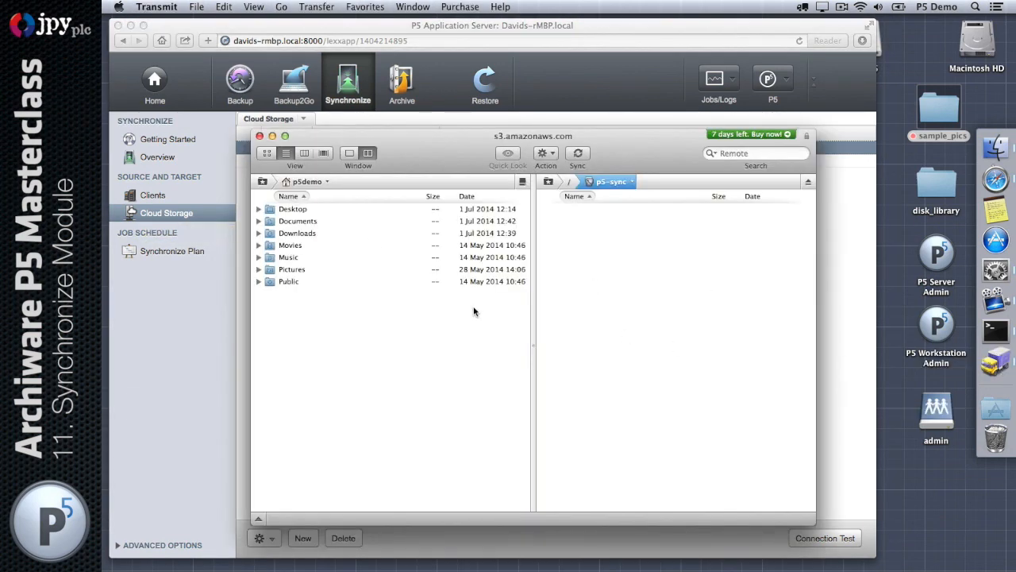
drag(437, 168, 391, 168)
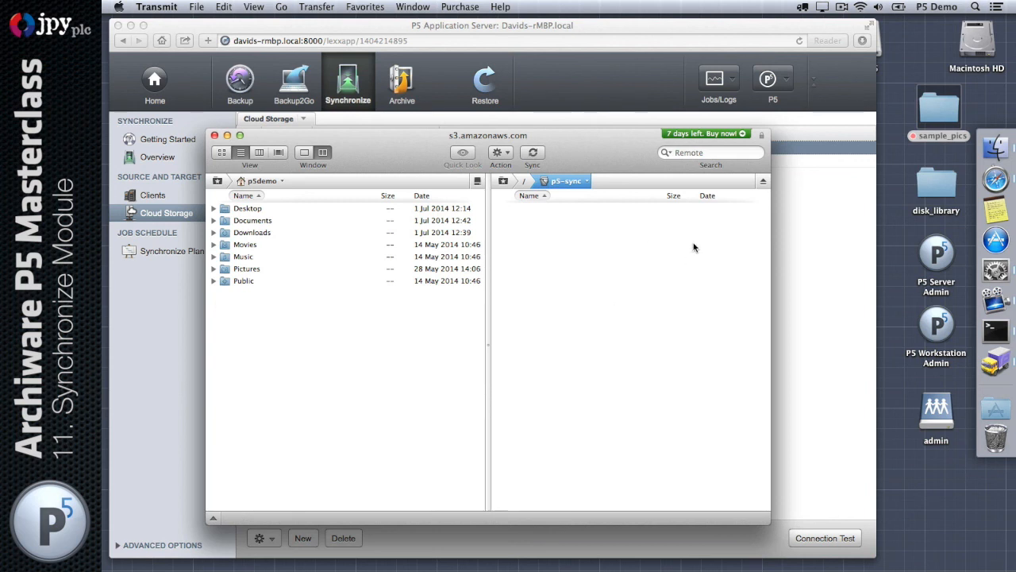
click(488, 29)
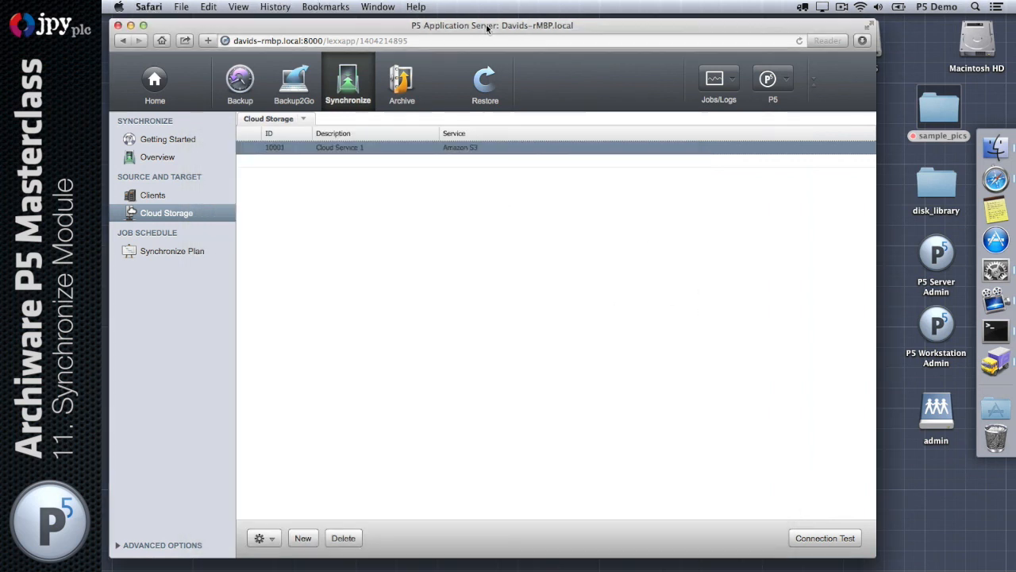
Step: Open the Training_Sync plan and set its destination client to Cloud Service 1
click(194, 252)
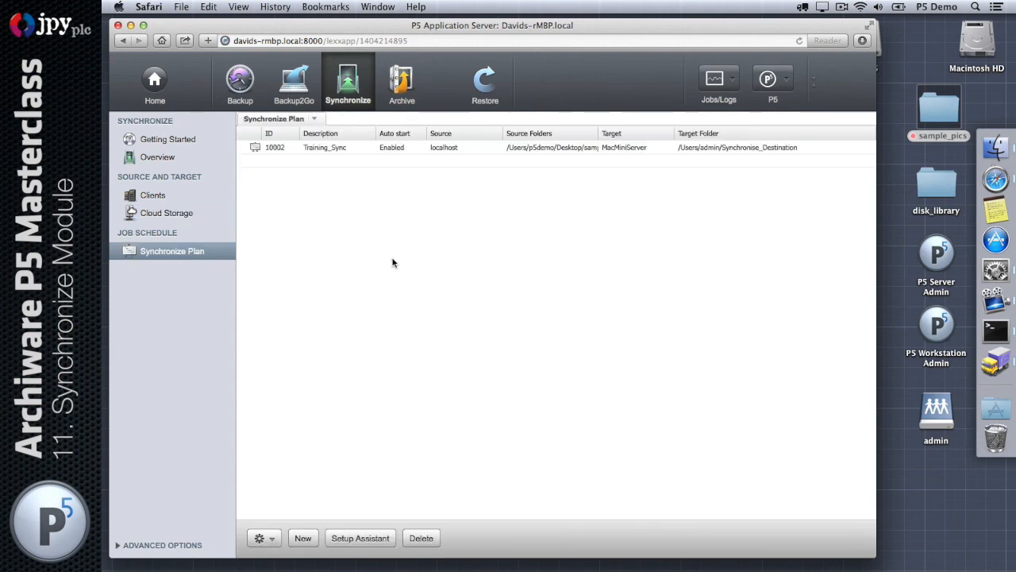
click(322, 149)
double_click(323, 148)
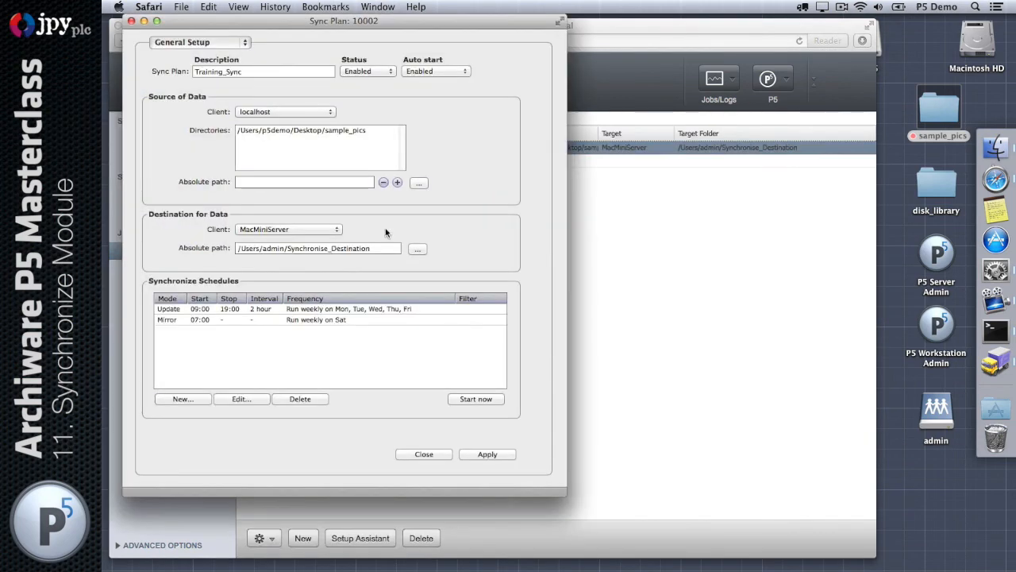
click(338, 229)
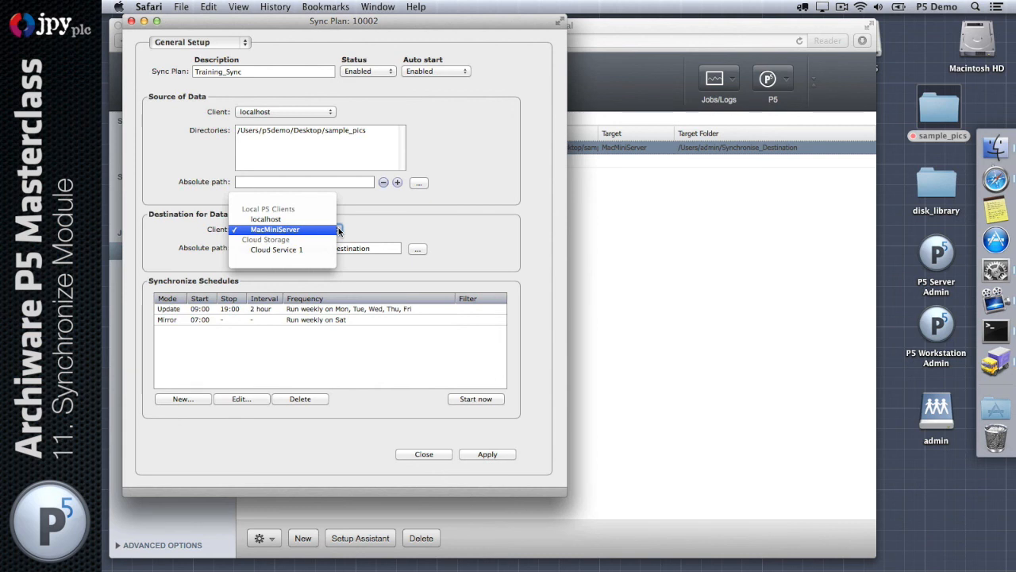
click(313, 252)
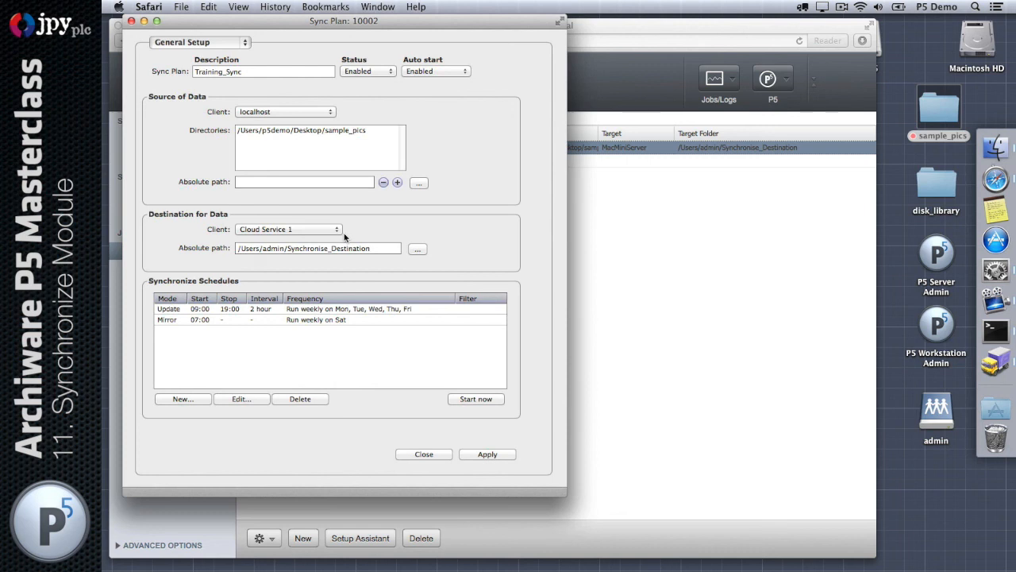
Step: Replace the destination's absolute path in the Training_Sync plan with /
click(389, 249)
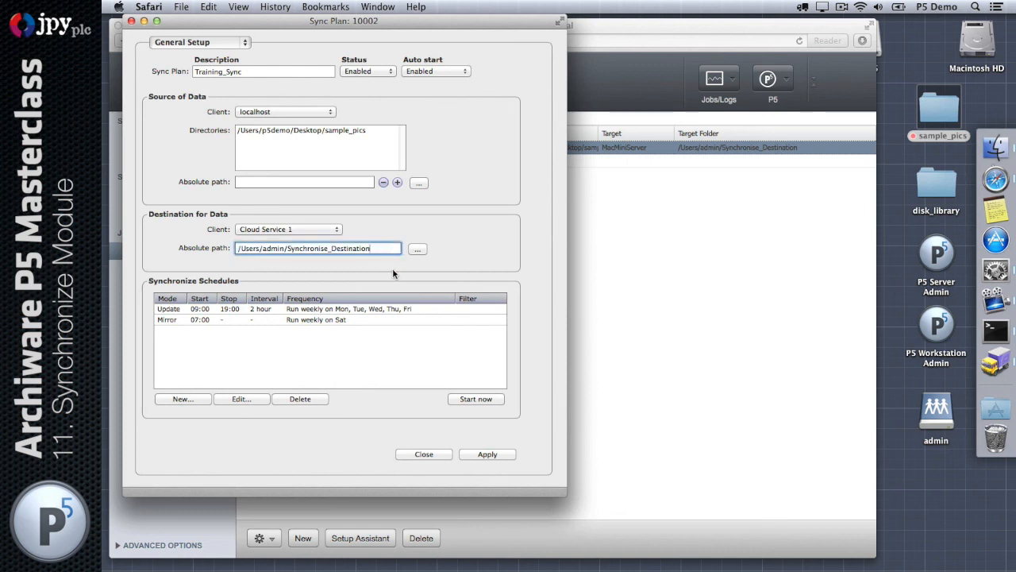
triple_click(239, 249)
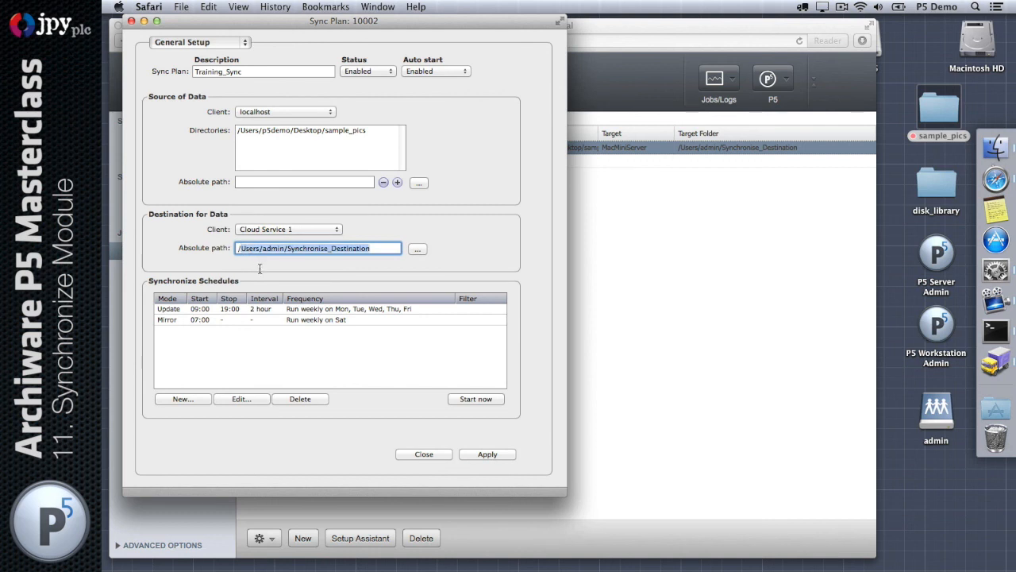
text(/)
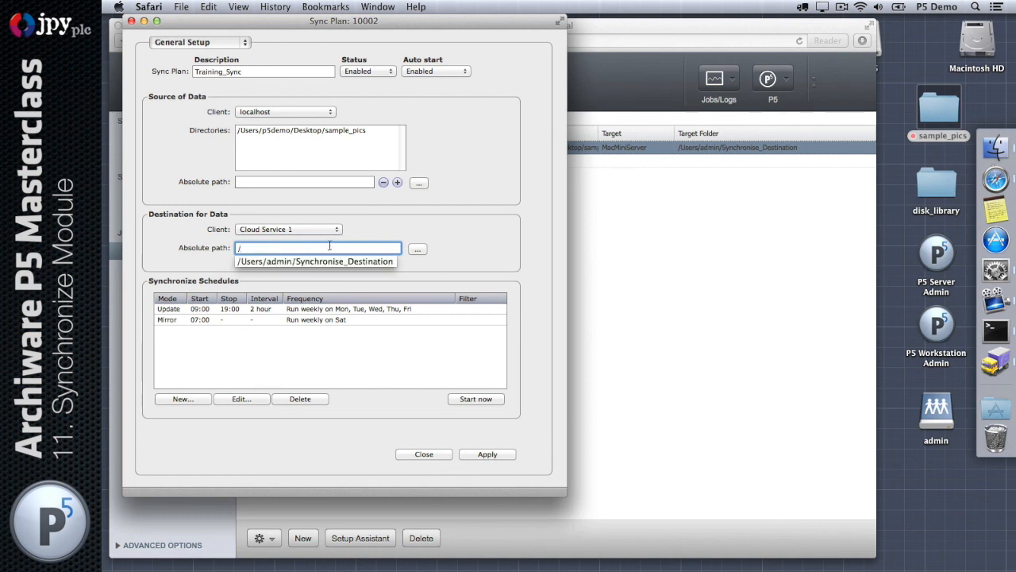
click(362, 230)
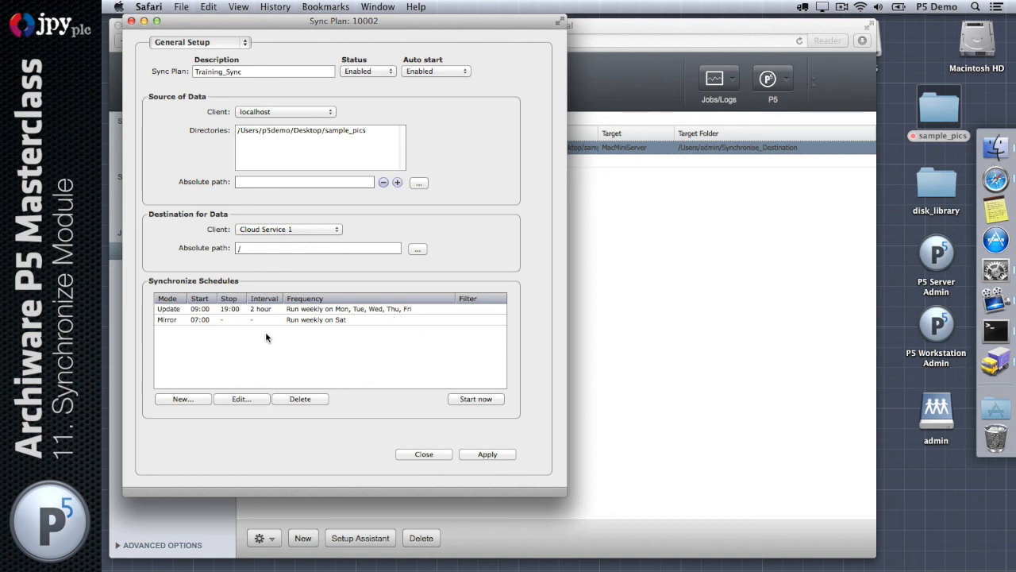
Step: Apply the plan changes, start the weekday Update schedule immediately, and acknowledge the start notice
click(178, 310)
click(489, 454)
click(174, 309)
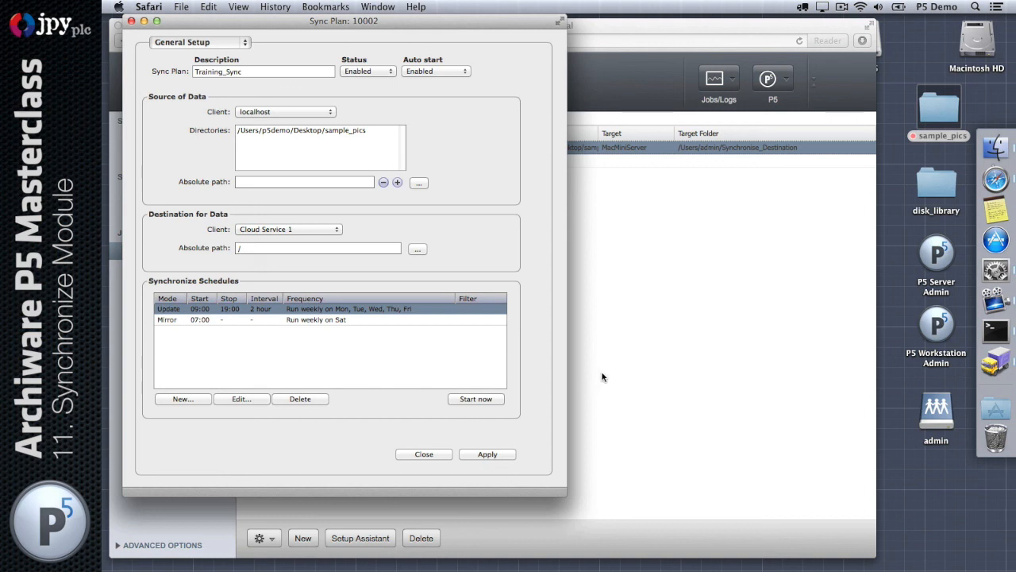
click(500, 455)
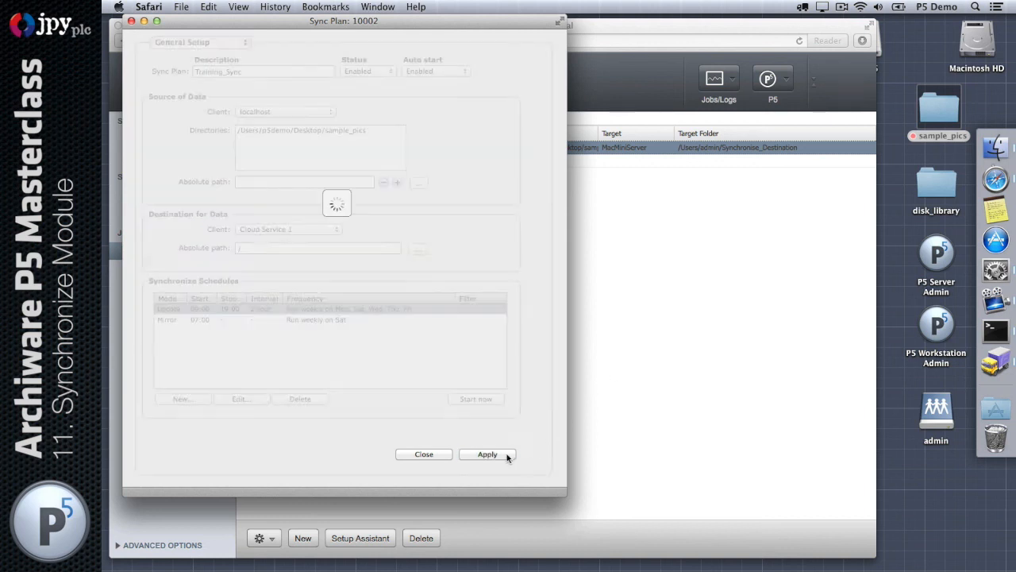
click(467, 400)
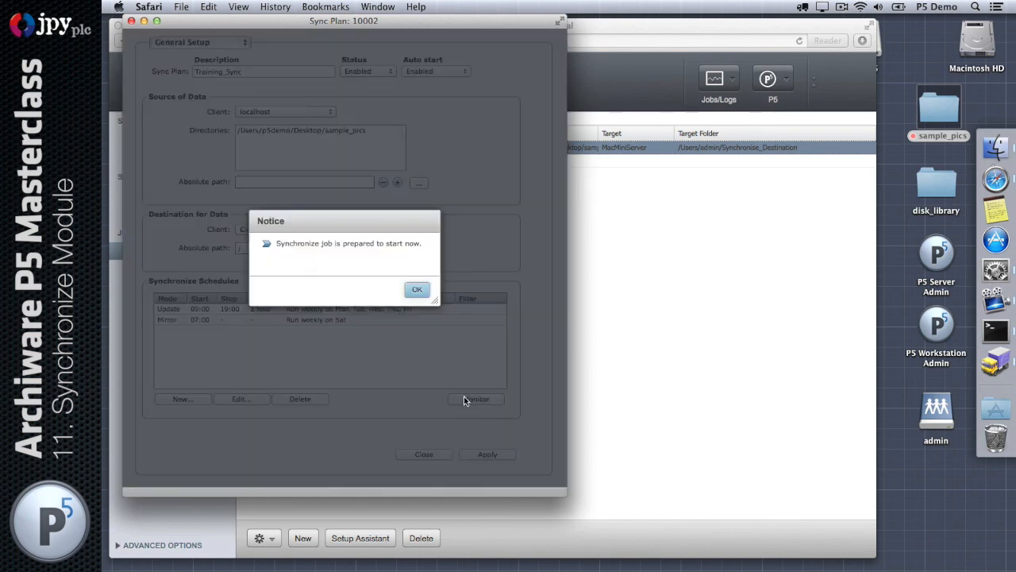
click(418, 291)
Step: Open the job monitor for the started synchronization and expand the running Training_Sync job's progress details
click(474, 399)
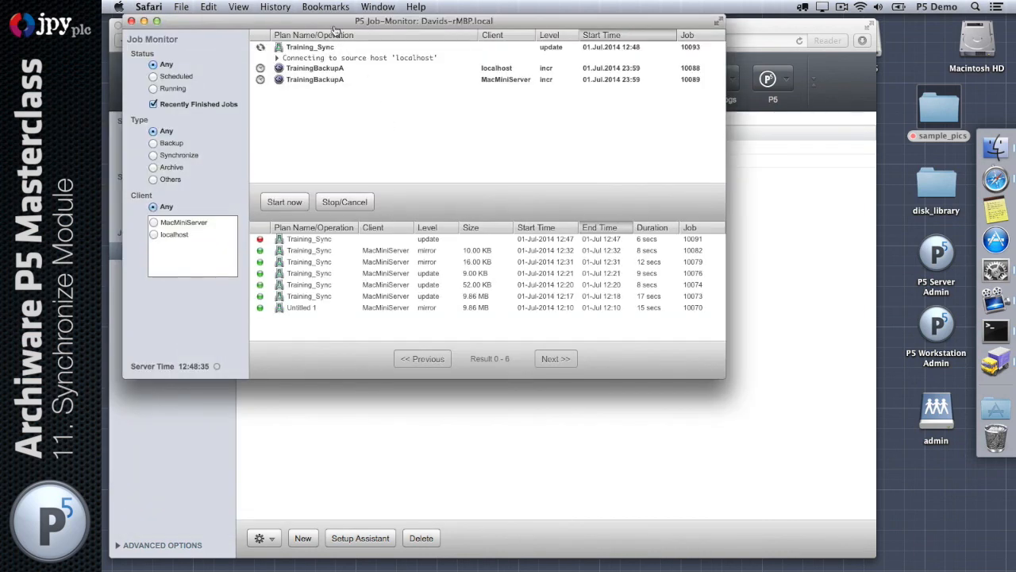
drag(333, 25, 381, 155)
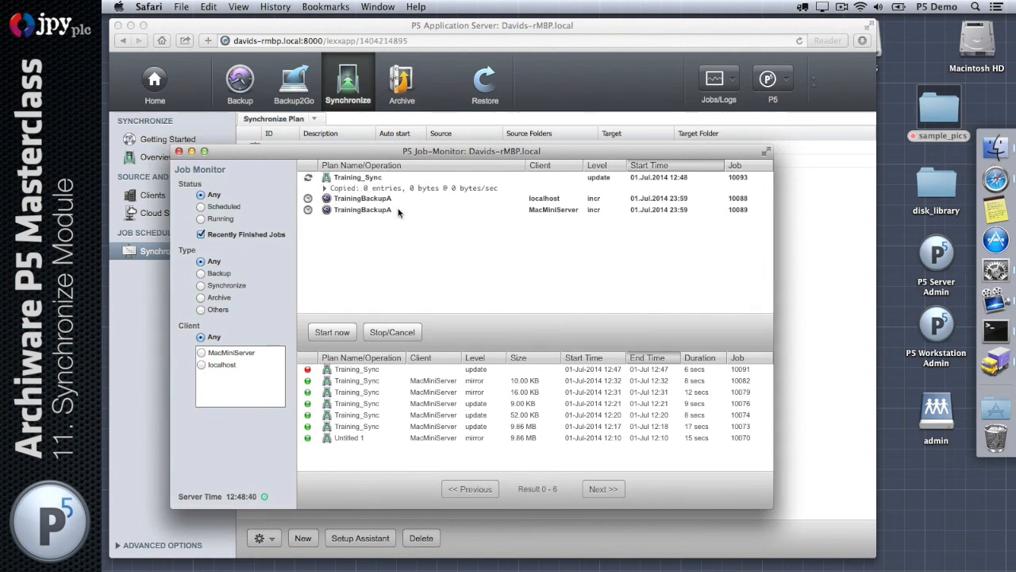
click(325, 188)
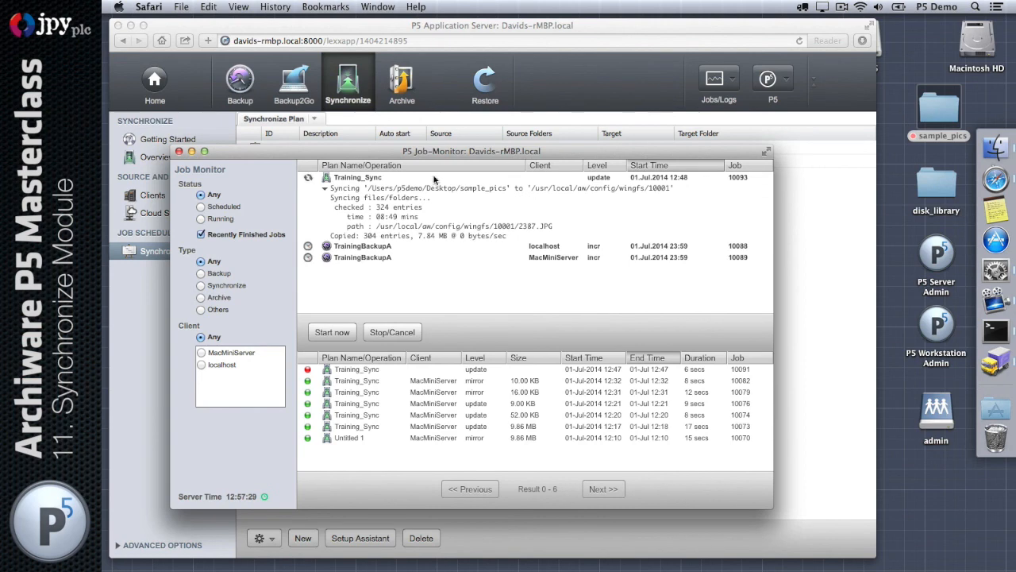
drag(434, 154, 475, 154)
Step: Switch to Transmit and look through the files uploaded to the p5-sync bucket on Amazon S3
click(994, 362)
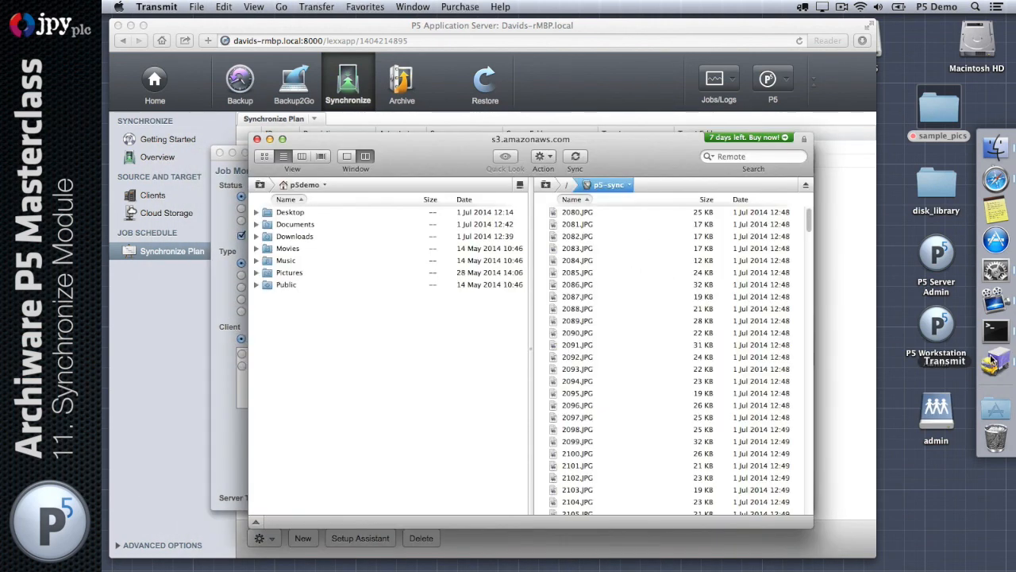
click(653, 262)
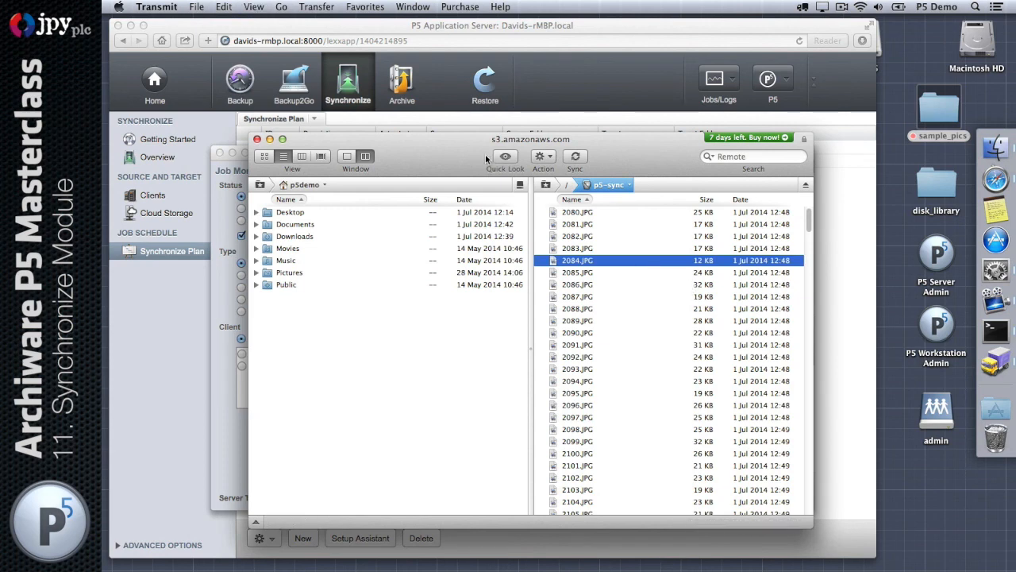
drag(446, 151, 323, 80)
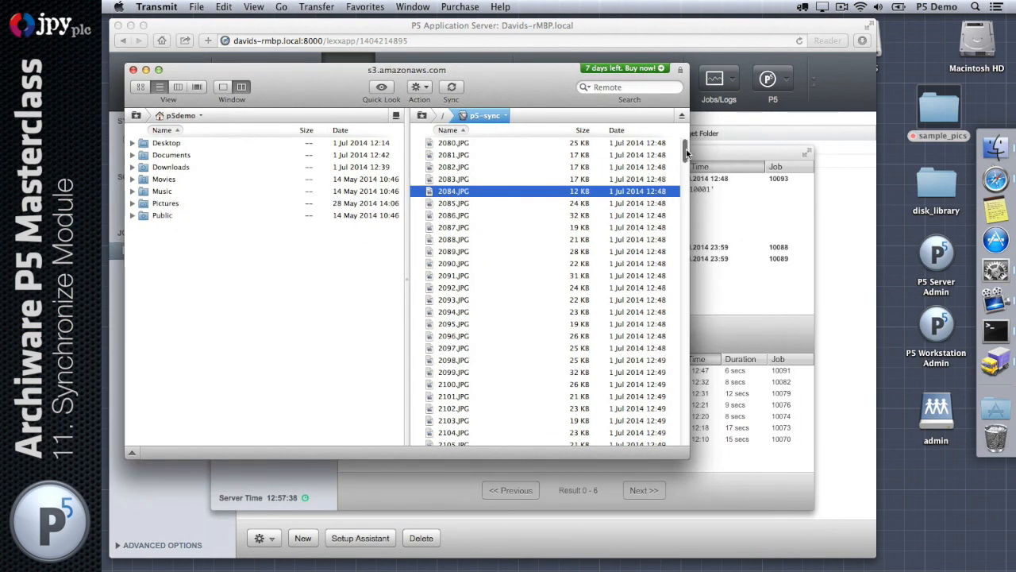
drag(686, 151, 686, 95)
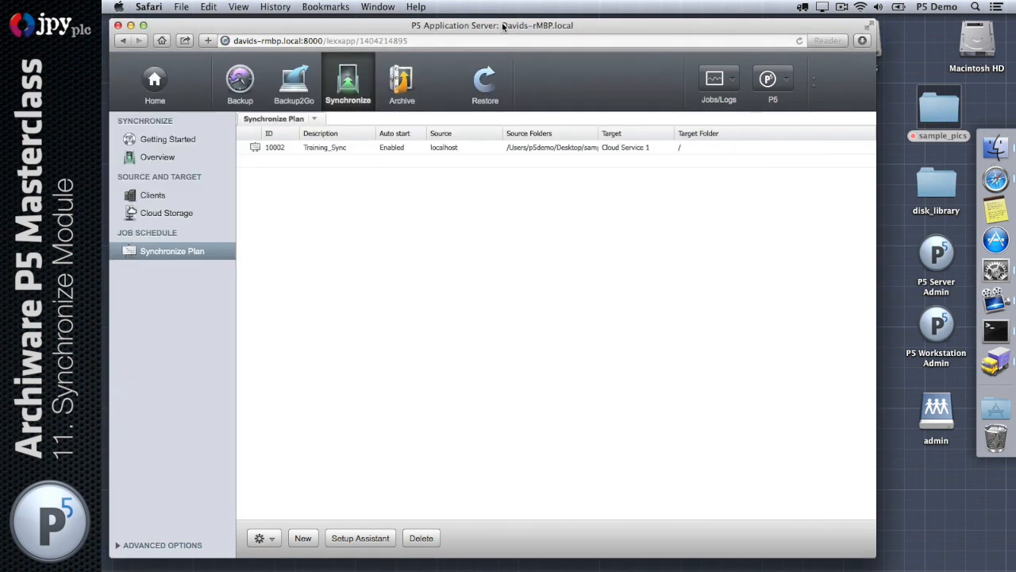
Step: In P5, review the cloud storage and synchronize plan lists, view the providers offered for a new cloud service, and close its window
click(166, 214)
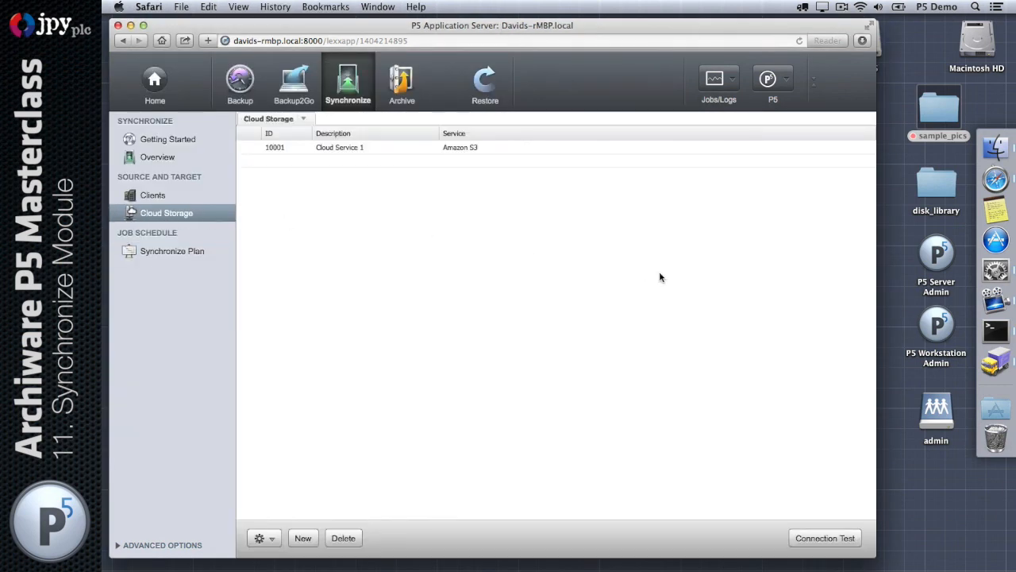
click(181, 255)
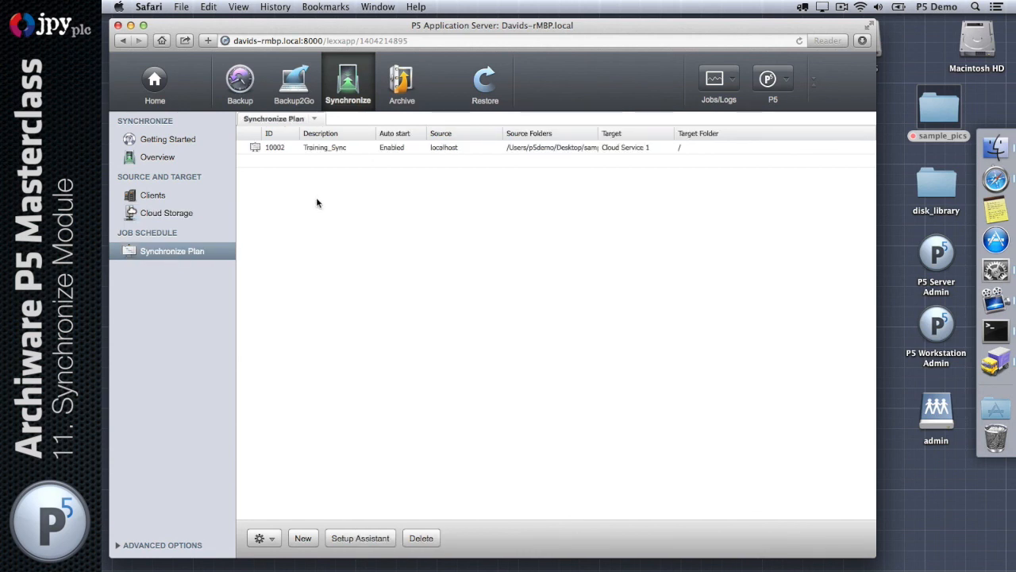
click(177, 214)
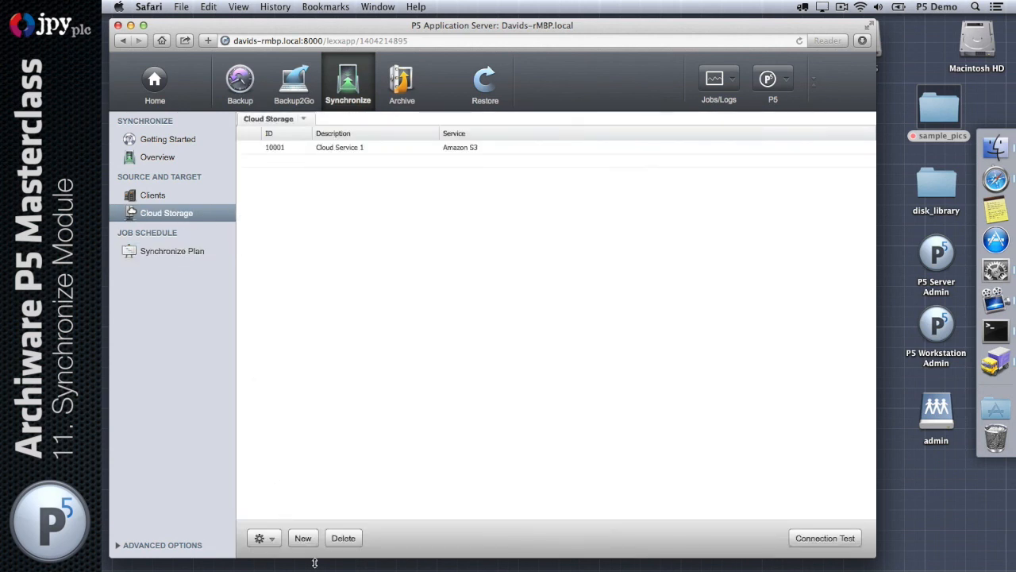
click(302, 538)
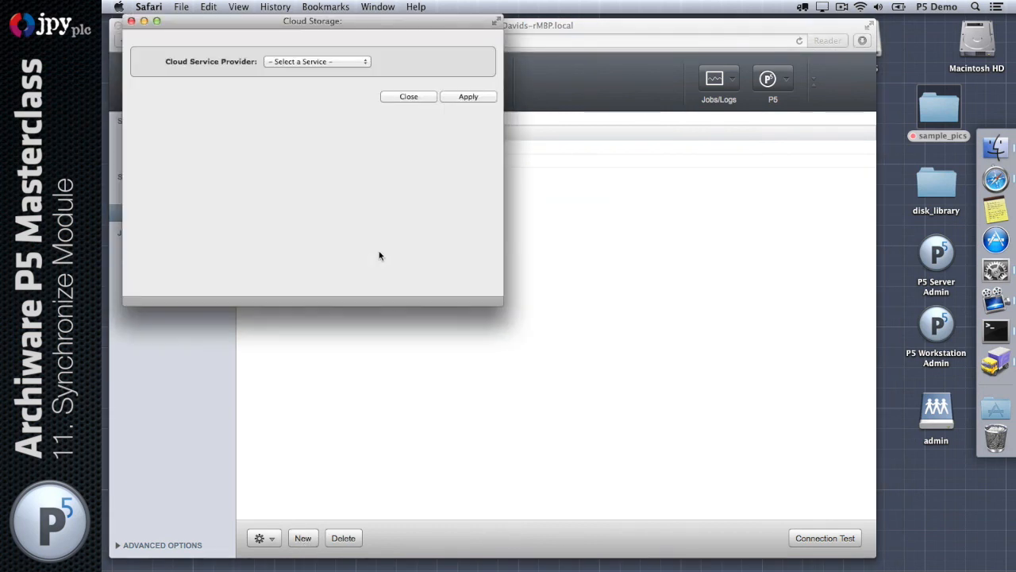
click(308, 61)
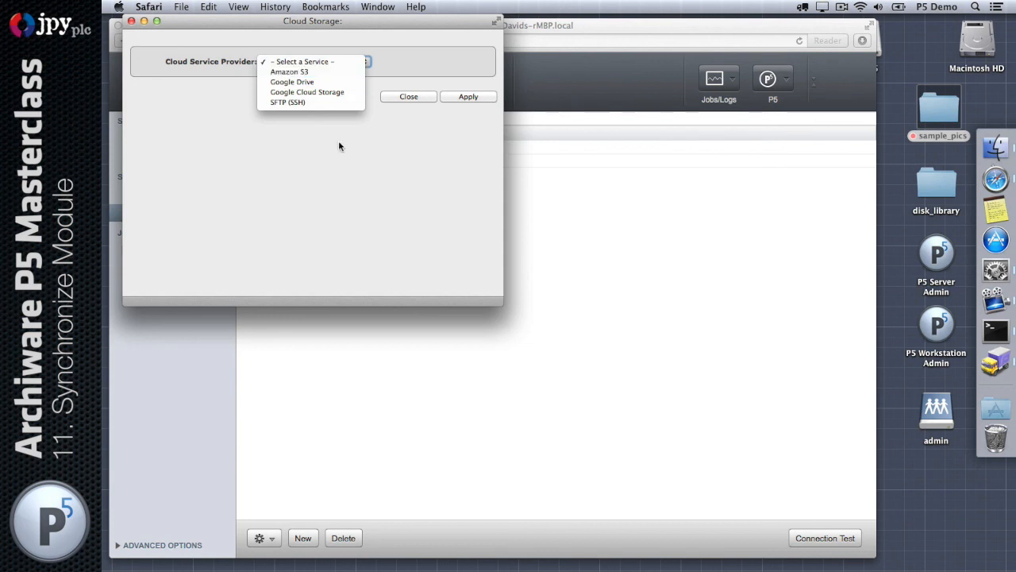
click(401, 99)
click(409, 96)
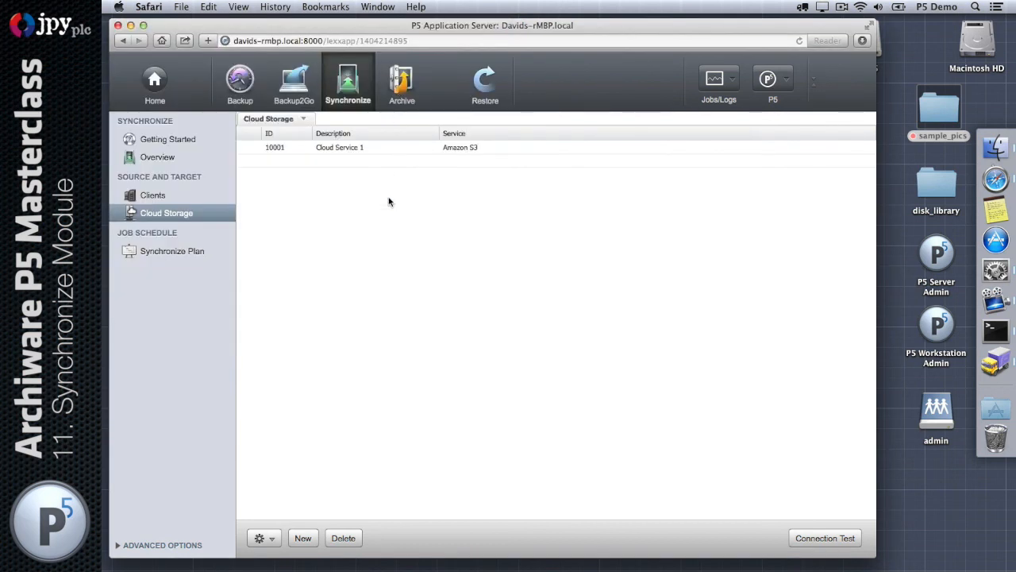
Step: Check the Synchronize overview, expand the advanced options, and display the File Filter list
click(355, 80)
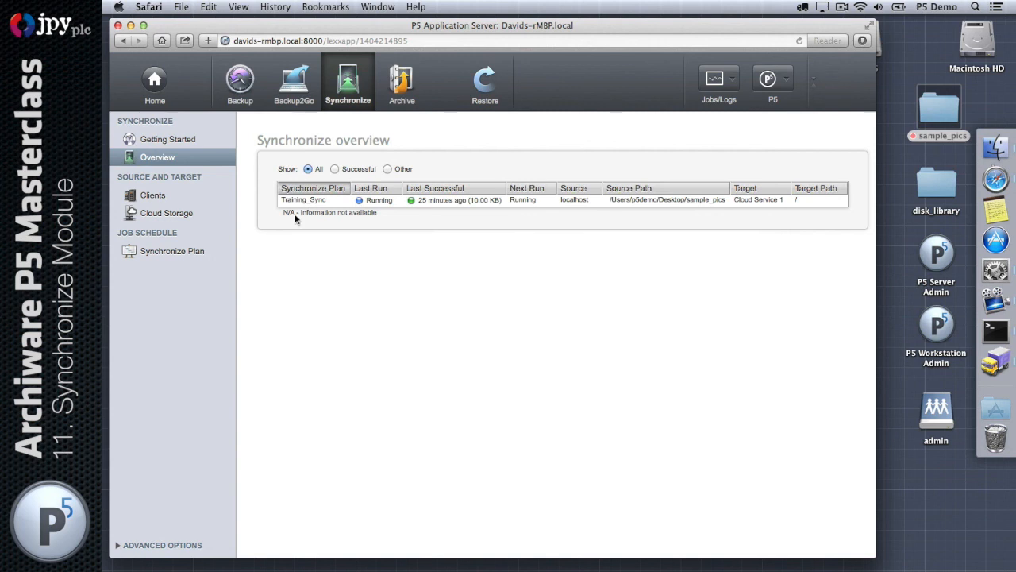
click(157, 545)
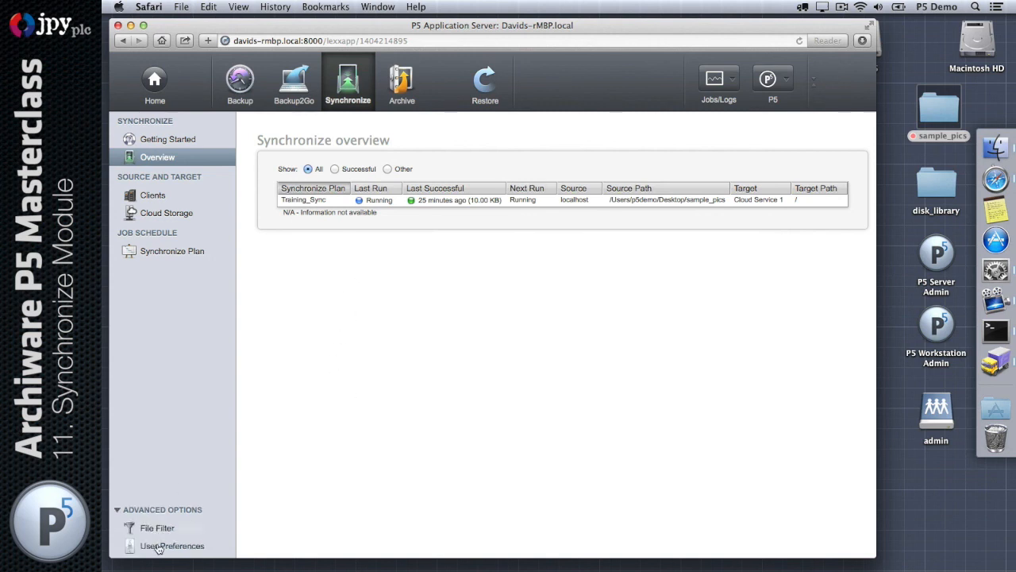
click(157, 493)
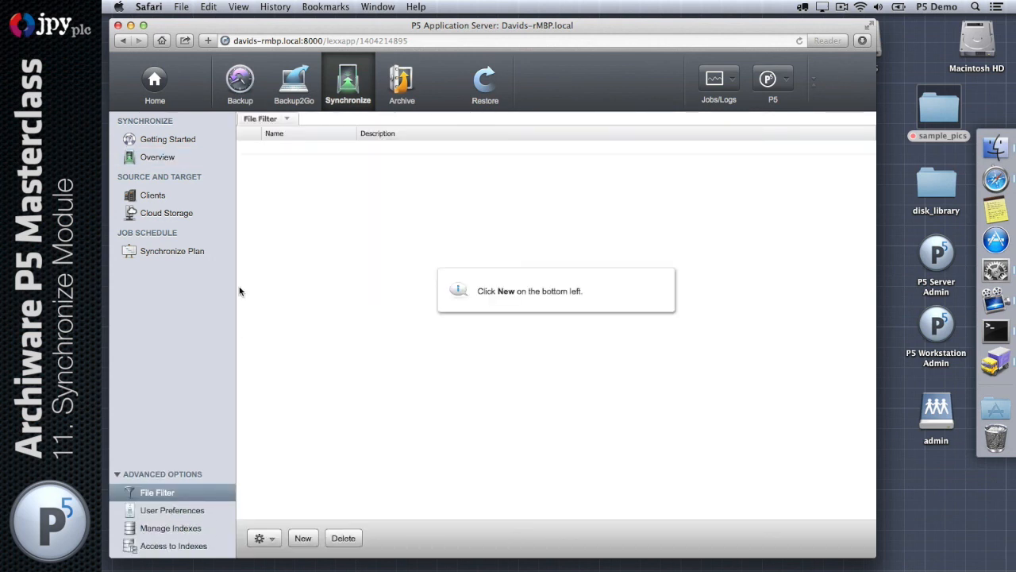